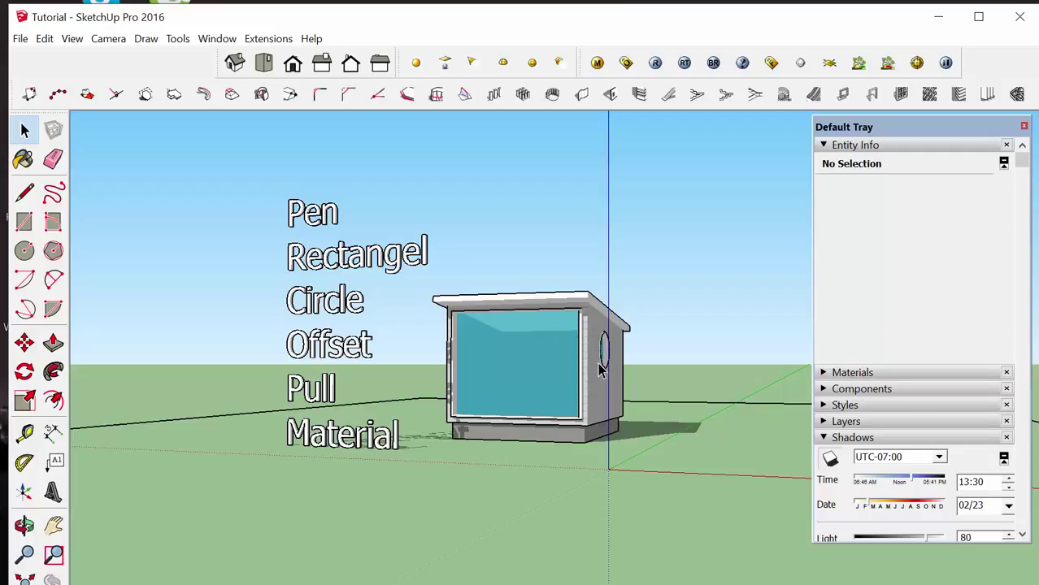
# Look over the house model, and close the Tutorial file without saving its changes.
pyautogui.scroll(2, 638, 415)
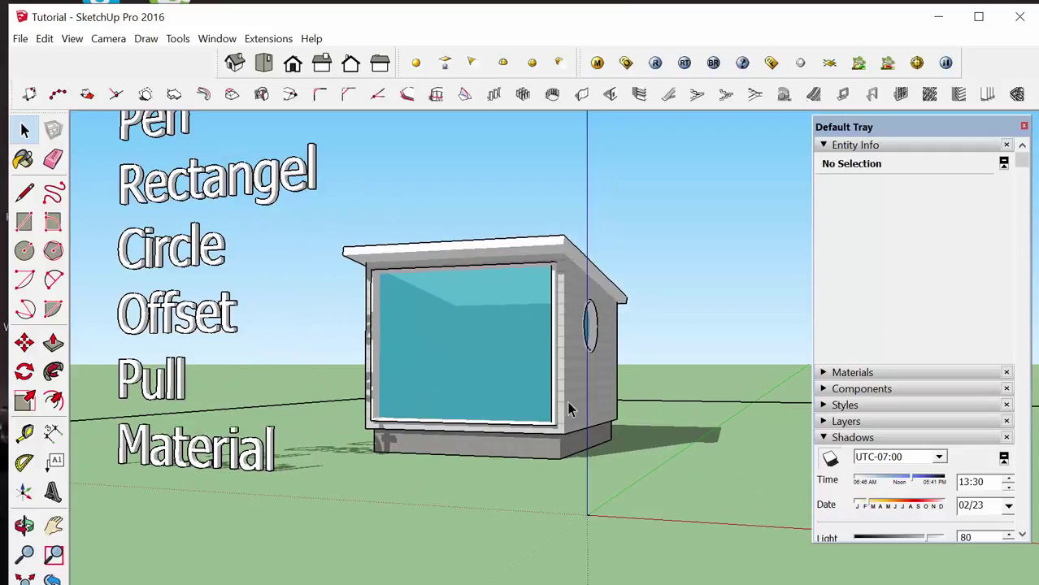
pyautogui.moveTo(358, 349); pyautogui.dragTo(454, 408, button='middle')
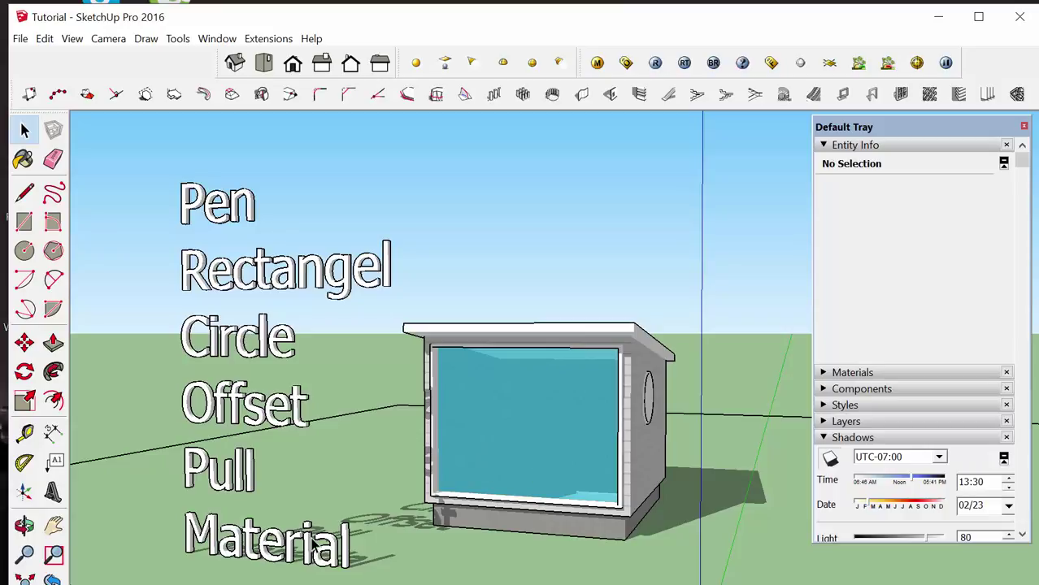
pyautogui.keyDown('shift'); pyautogui.moveTo(669, 435); pyautogui.dragTo(626, 355, button='middle'); pyautogui.keyUp('shift')
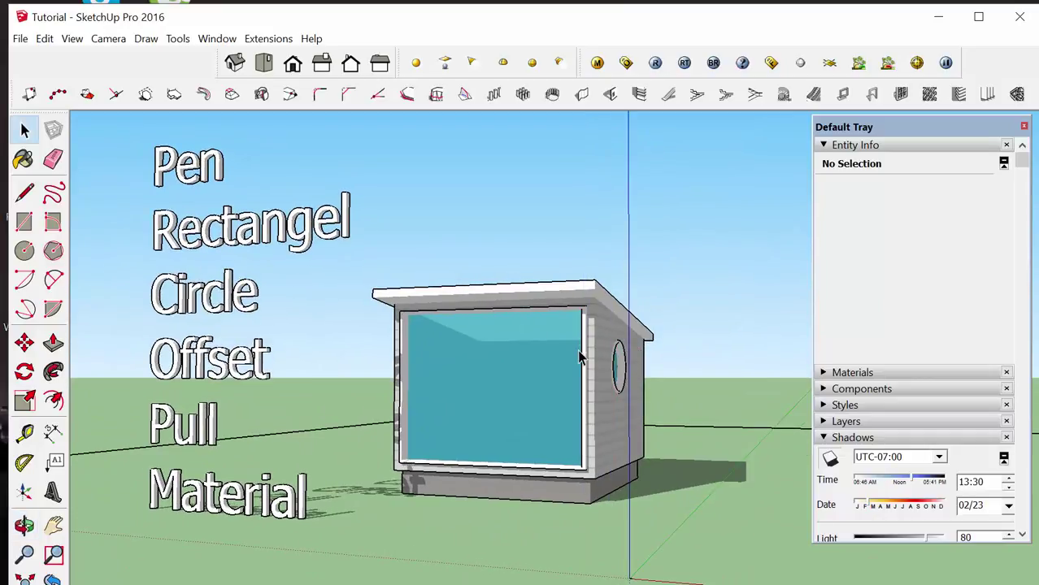
pyautogui.click(1018, 18)
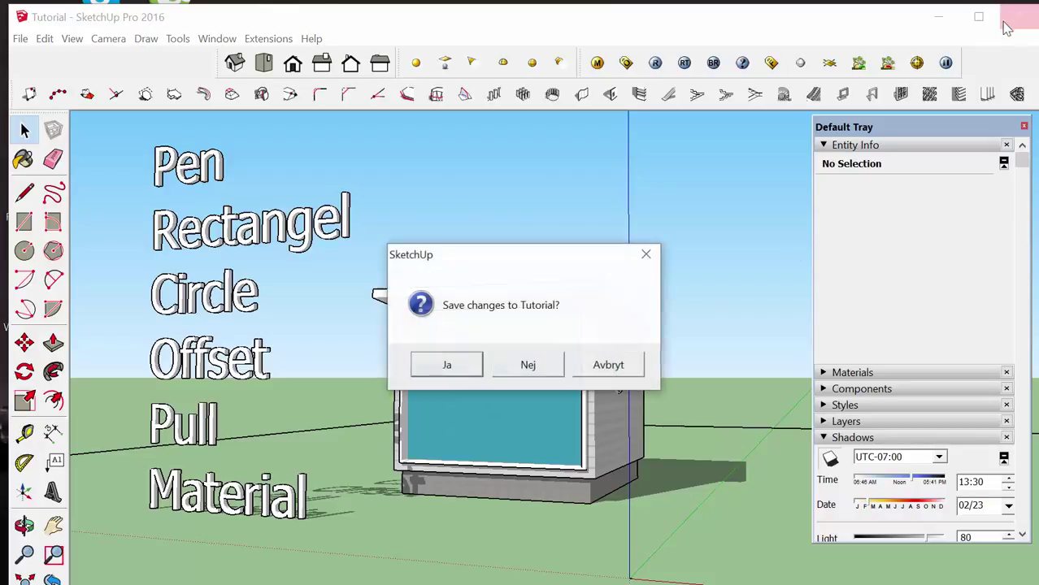
pyautogui.click(529, 364)
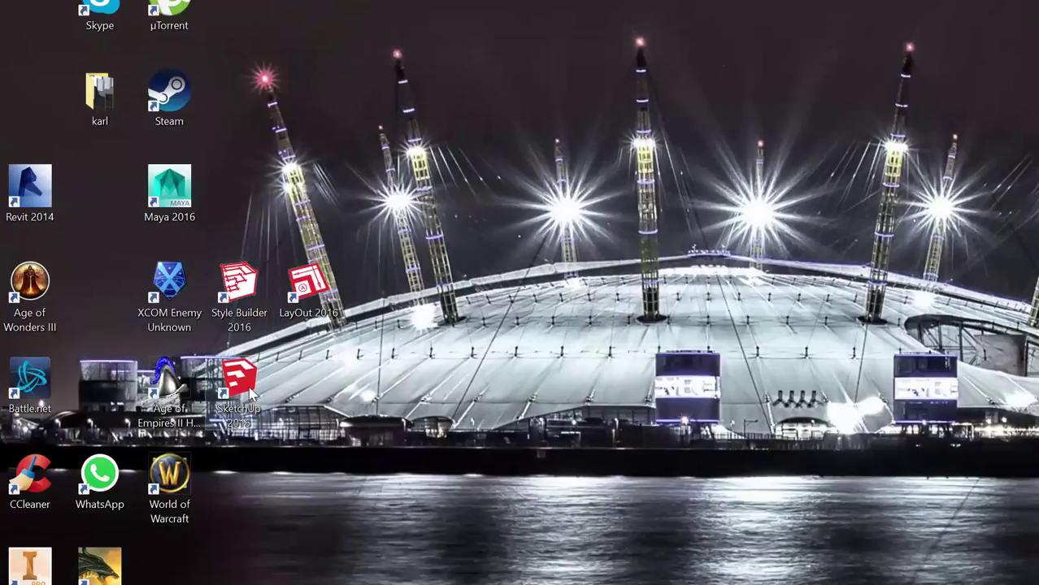
# Move the Style Builder 2016 and LayOut 2016 shortcuts to other spots on the desktop.
pyautogui.moveTo(251, 392)
pyautogui.mouseDown()
pyautogui.moveTo(327, 427)
pyautogui.moveTo(252, 391)
pyautogui.moveTo(279, 439)
pyautogui.moveTo(250, 394)
pyautogui.moveTo(270, 293)
pyautogui.mouseUp()
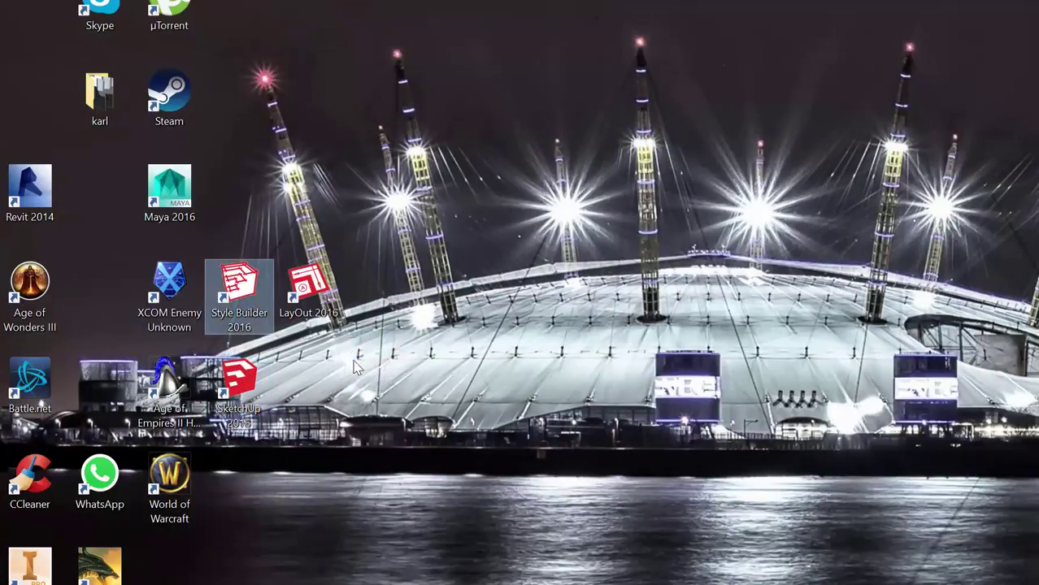
pyautogui.moveTo(356, 367); pyautogui.dragTo(358, 370)
pyautogui.moveTo(389, 378); pyautogui.dragTo(319, 266)
pyautogui.moveTo(449, 390); pyautogui.dragTo(349, 393)
pyautogui.moveTo(313, 292)
pyautogui.mouseDown()
pyautogui.moveTo(298, 332)
pyautogui.moveTo(323, 369)
pyautogui.mouseUp()
# Launch SketchUp 2016 from the desktop and start a new model with the Simple Template - Meters.
pyautogui.click(244, 376)
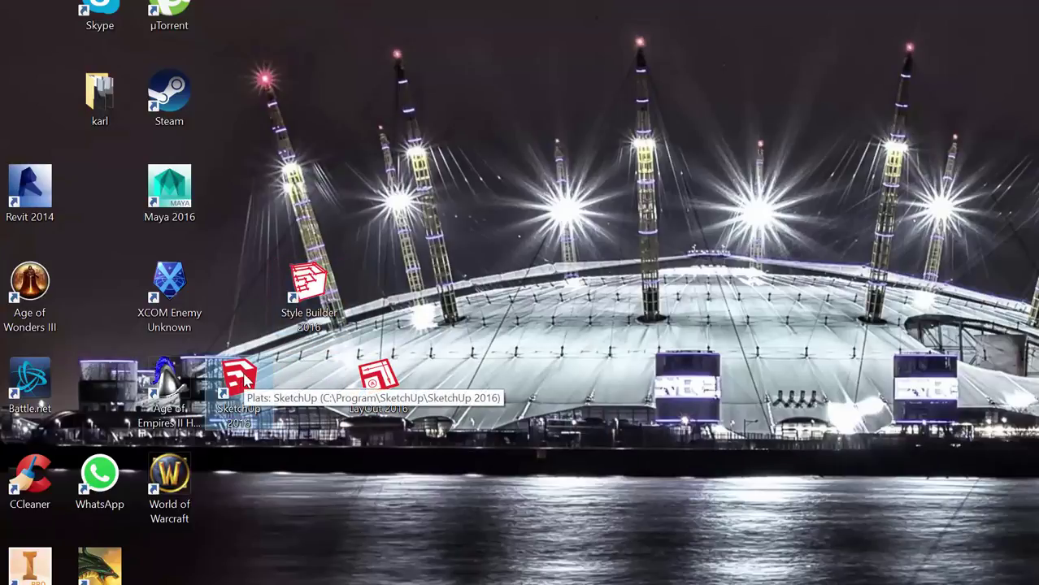
pyautogui.doubleClick(244, 376)
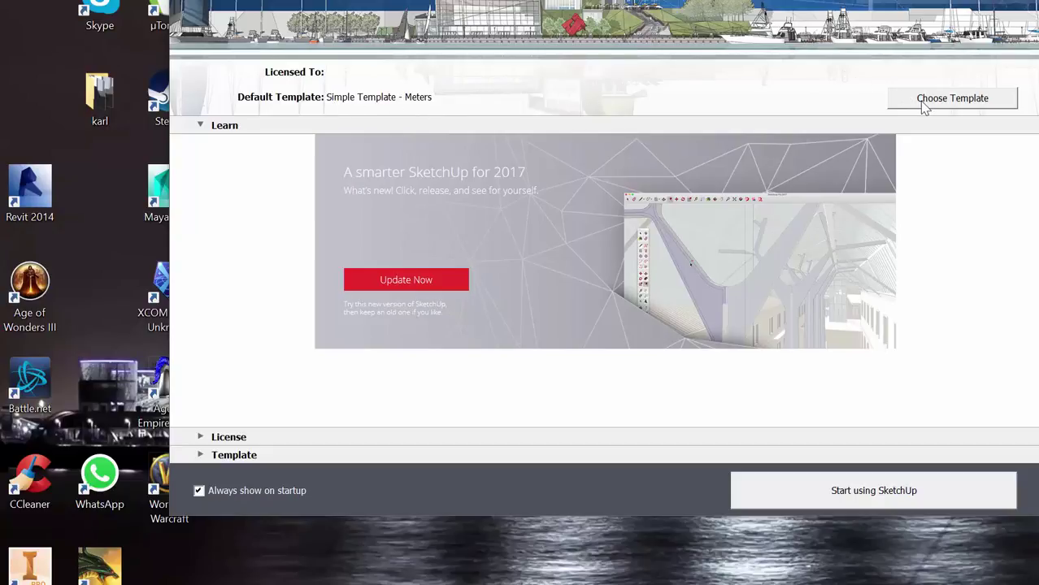
pyautogui.click(951, 102)
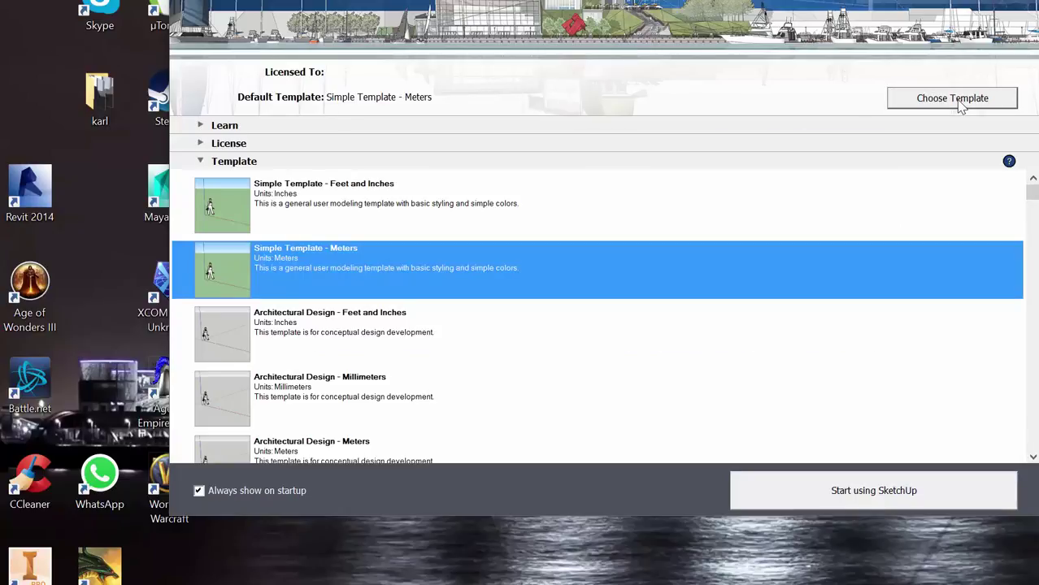
pyautogui.click(372, 218)
pyautogui.click(265, 274)
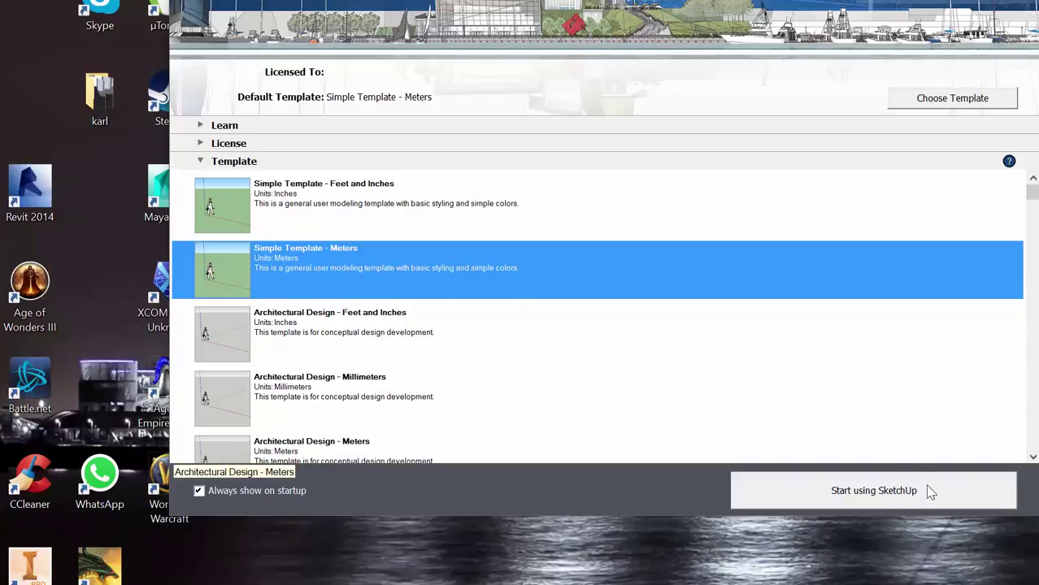
pyautogui.click(899, 493)
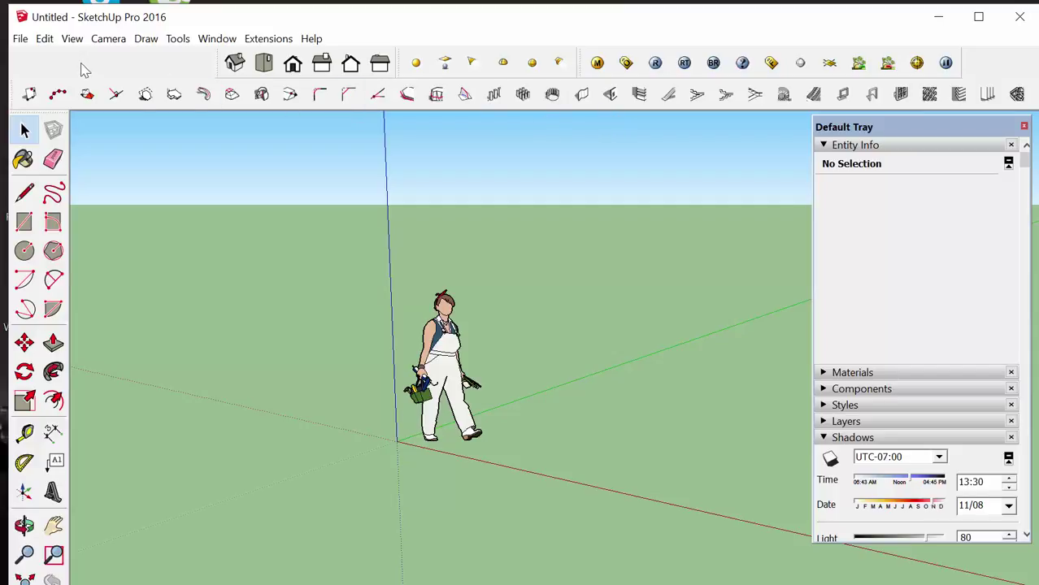
# Hide the 1001bit - tools and Large Tool Set toolbars and show the Getting Started toolbar.
pyautogui.click(427, 325)
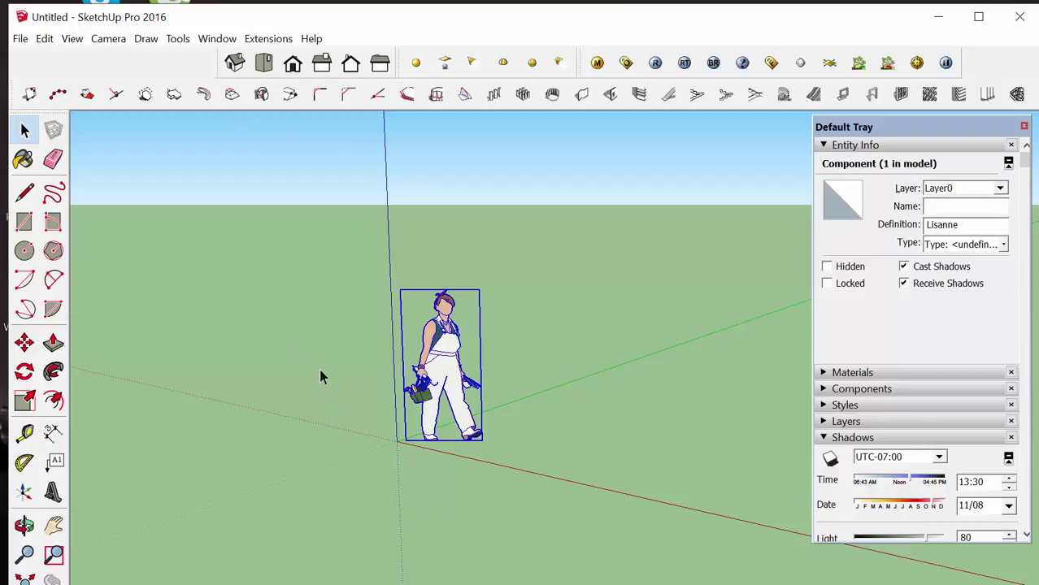
pyautogui.click(71, 40)
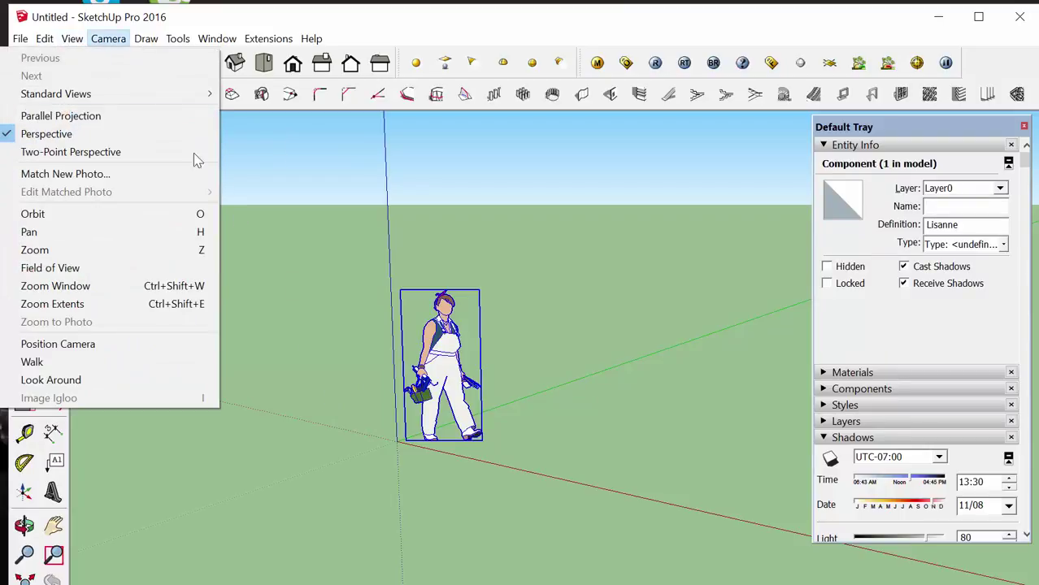
pyautogui.click(72, 62)
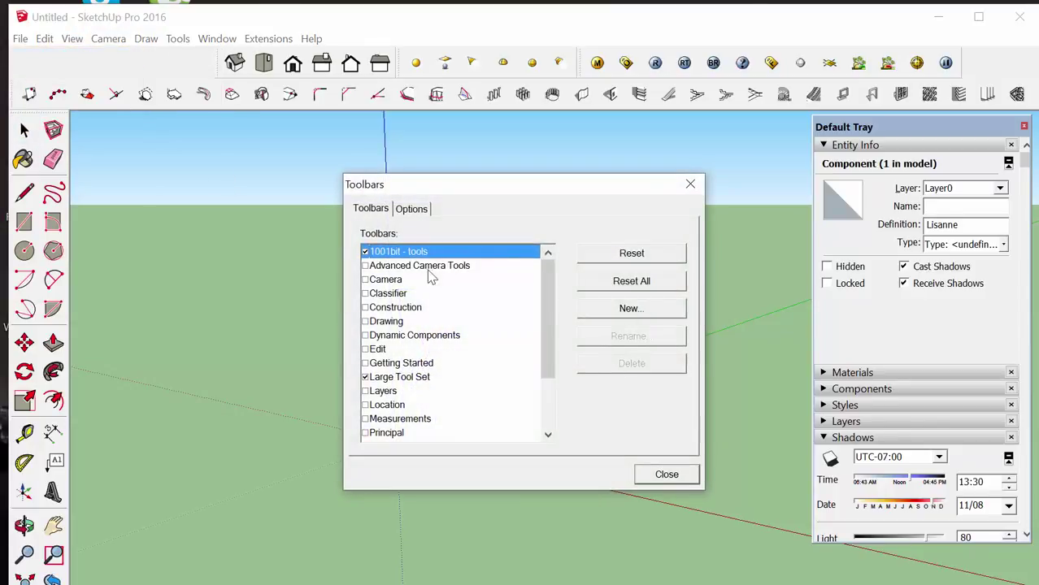
pyautogui.click(366, 253)
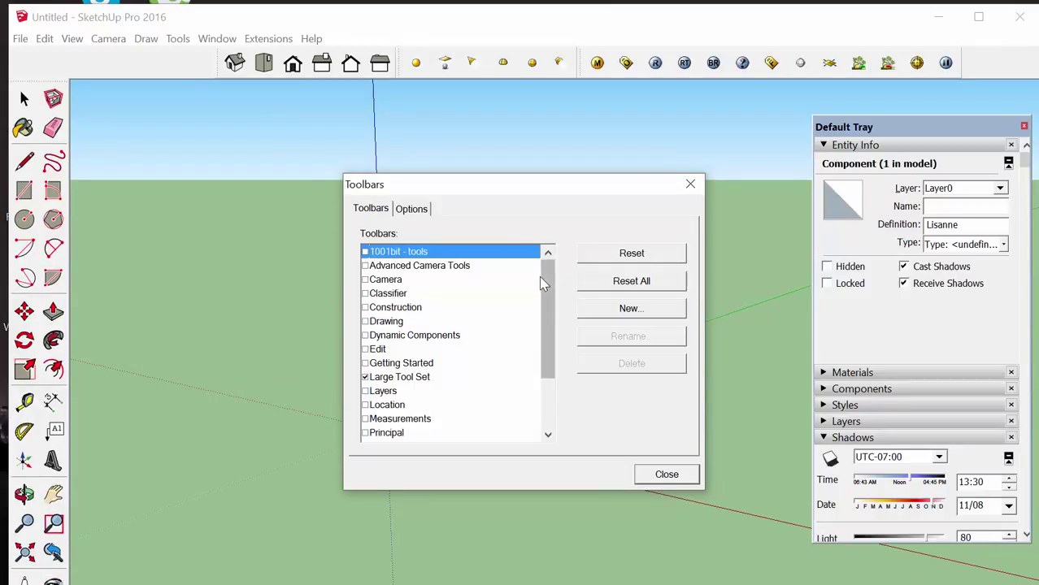
pyautogui.click(366, 363)
pyautogui.click(367, 378)
# Hide the VfS: Lights, VfS: Main Toolbar and Views toolbars, and deselect the figure.
pyautogui.moveTo(544, 297); pyautogui.dragTo(547, 387)
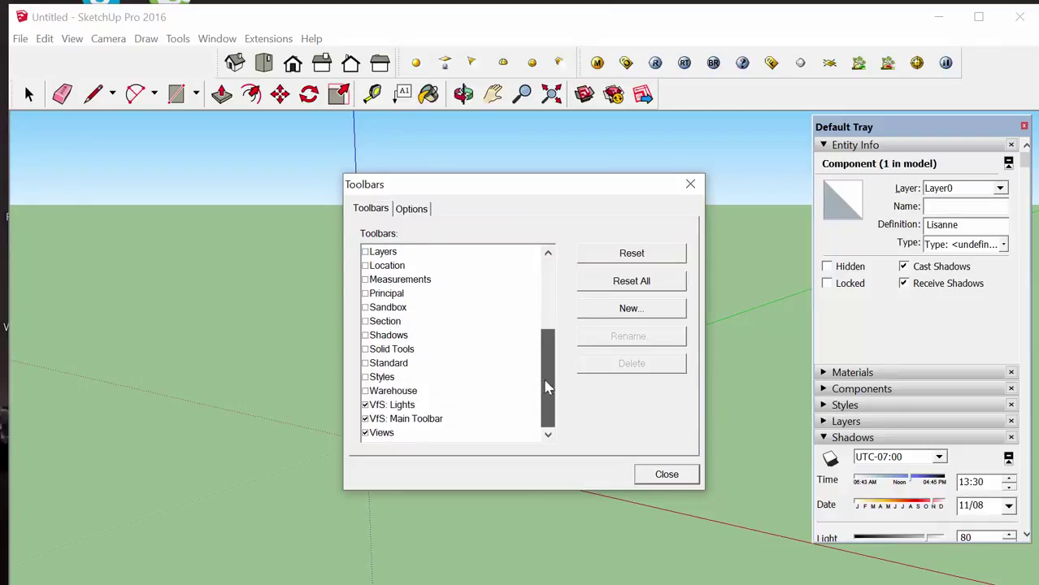
pyautogui.click(365, 404)
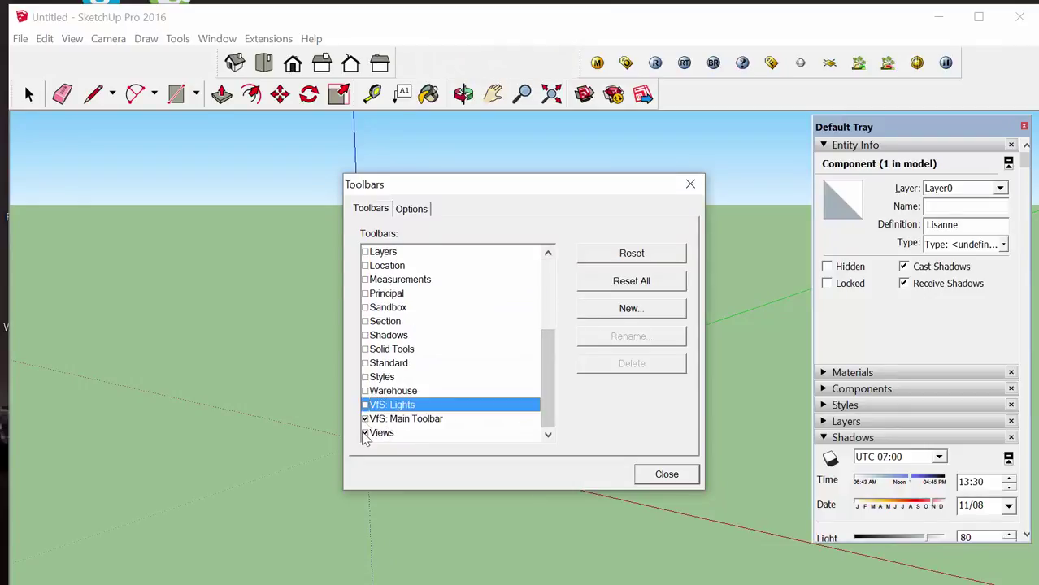
pyautogui.click(365, 419)
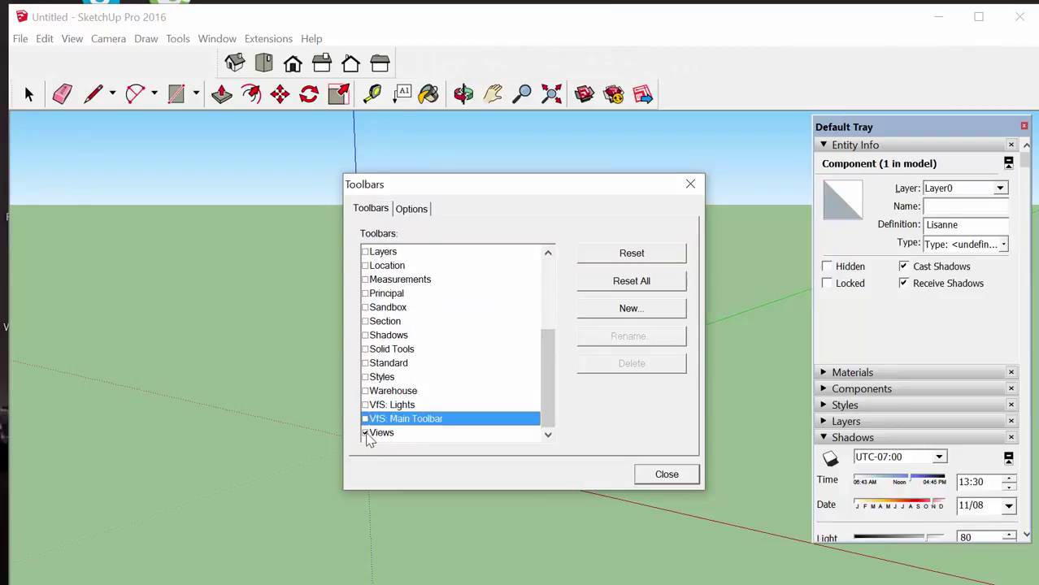
pyautogui.click(366, 434)
pyautogui.click(668, 478)
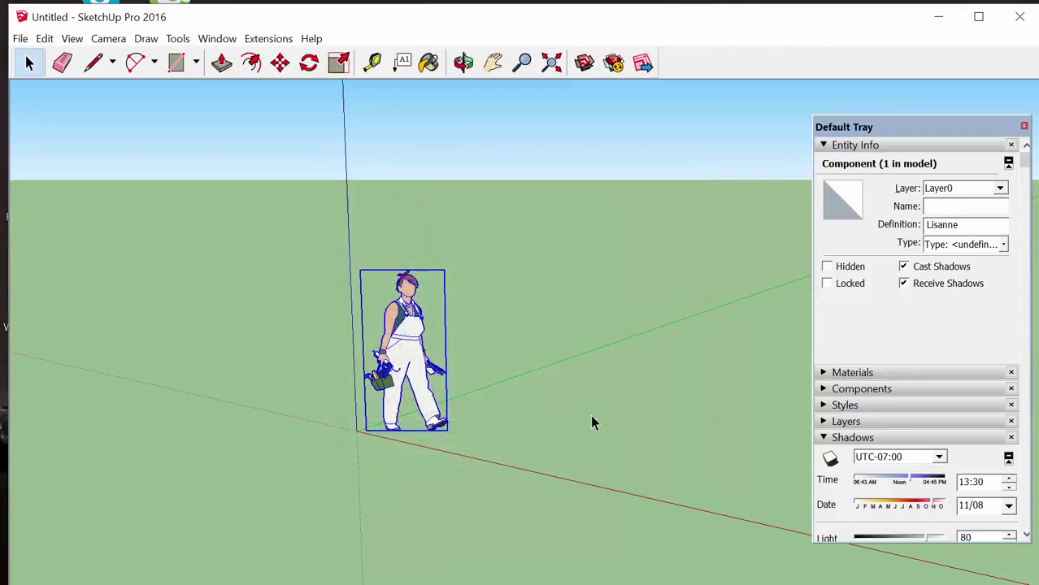
pyautogui.click(664, 174)
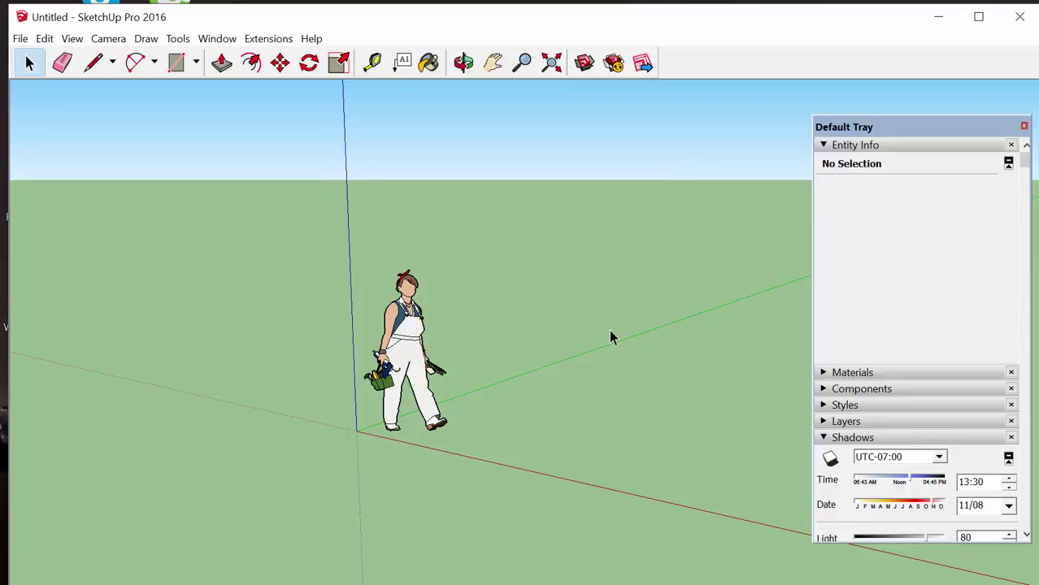
# Bring up the toolbar settings again and check their options.
pyautogui.click(71, 38)
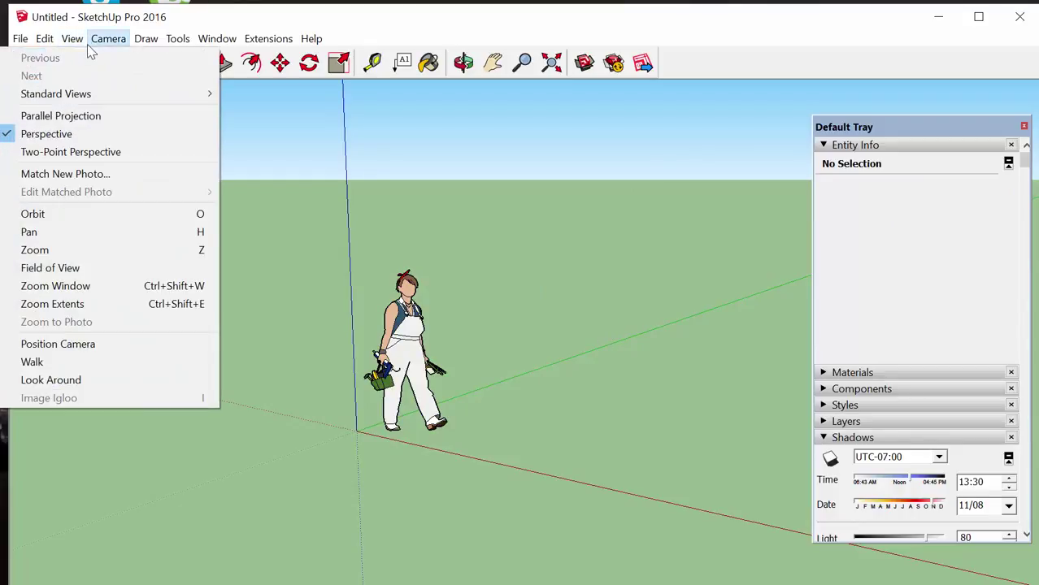
pyautogui.click(49, 57)
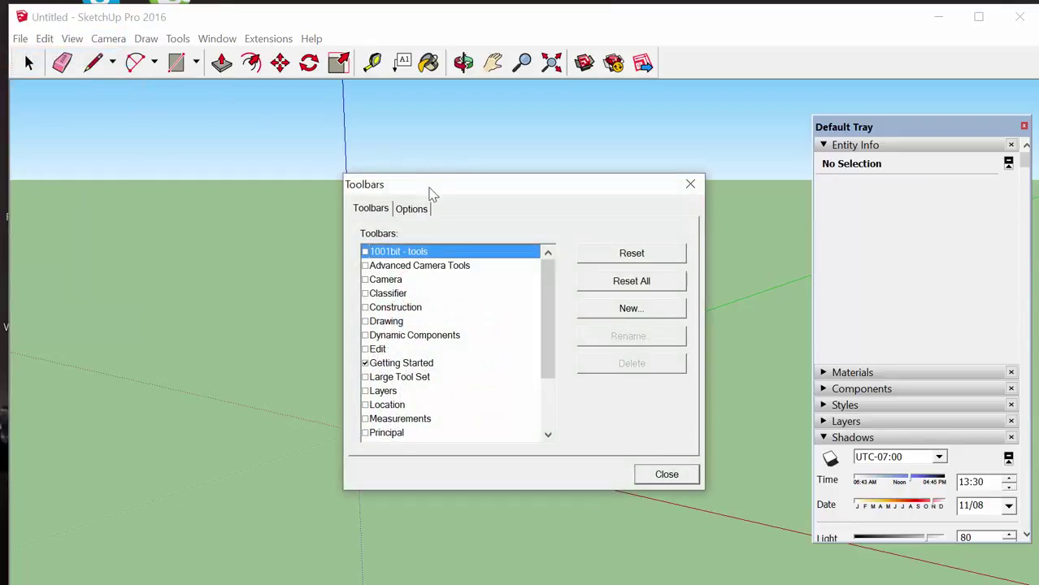
pyautogui.moveTo(429, 188); pyautogui.dragTo(347, 144)
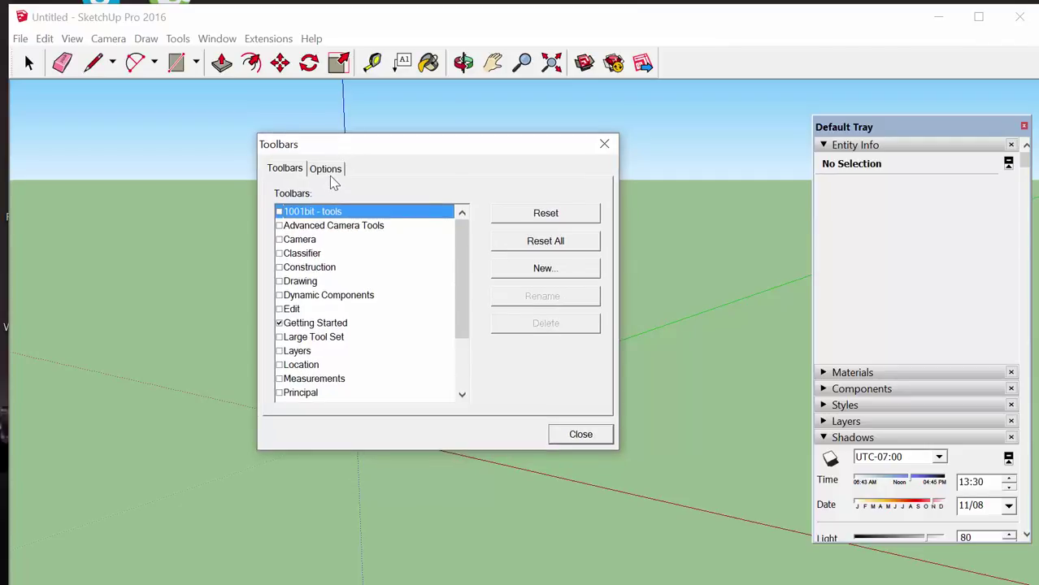
pyautogui.click(330, 174)
pyautogui.click(285, 169)
pyautogui.moveTo(460, 147); pyautogui.dragTo(536, 102)
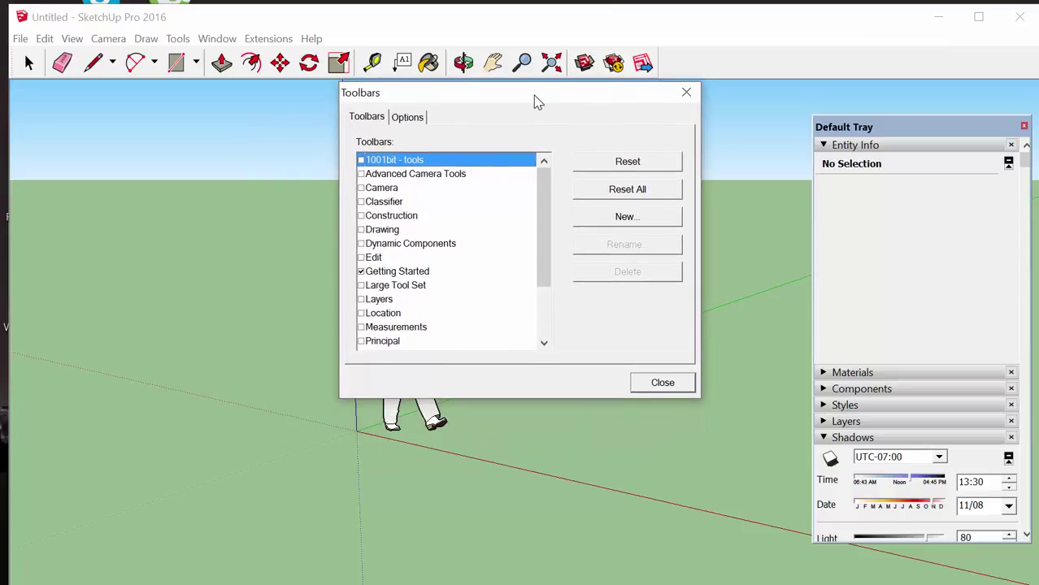
# Show the Large Tool Set toolbar and hide the Getting Started toolbar, checking the rest of the toolbar list.
pyautogui.click(361, 285)
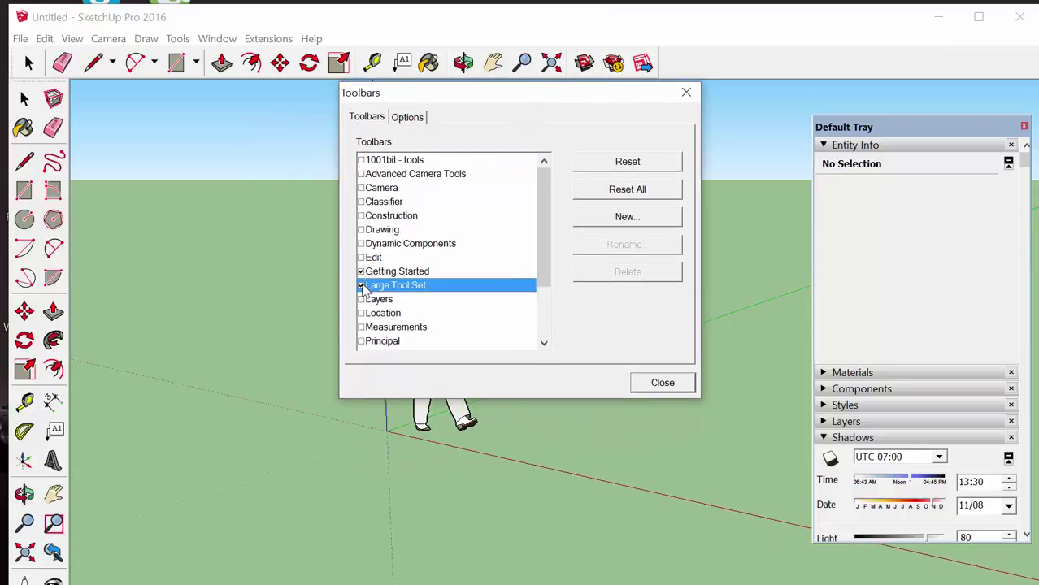
pyautogui.click(362, 273)
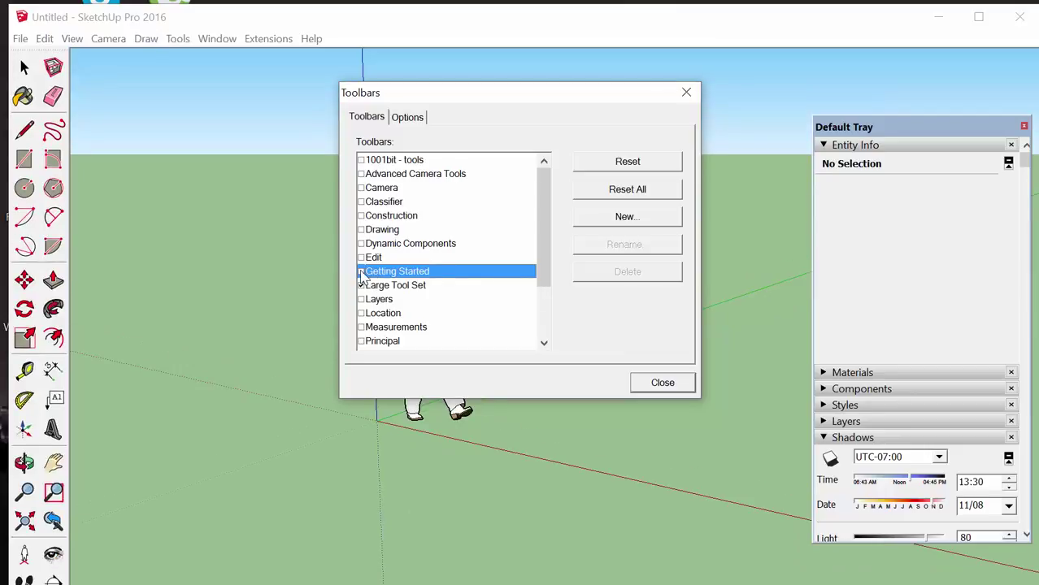
pyautogui.moveTo(539, 271); pyautogui.dragTo(541, 343)
pyautogui.click(544, 345)
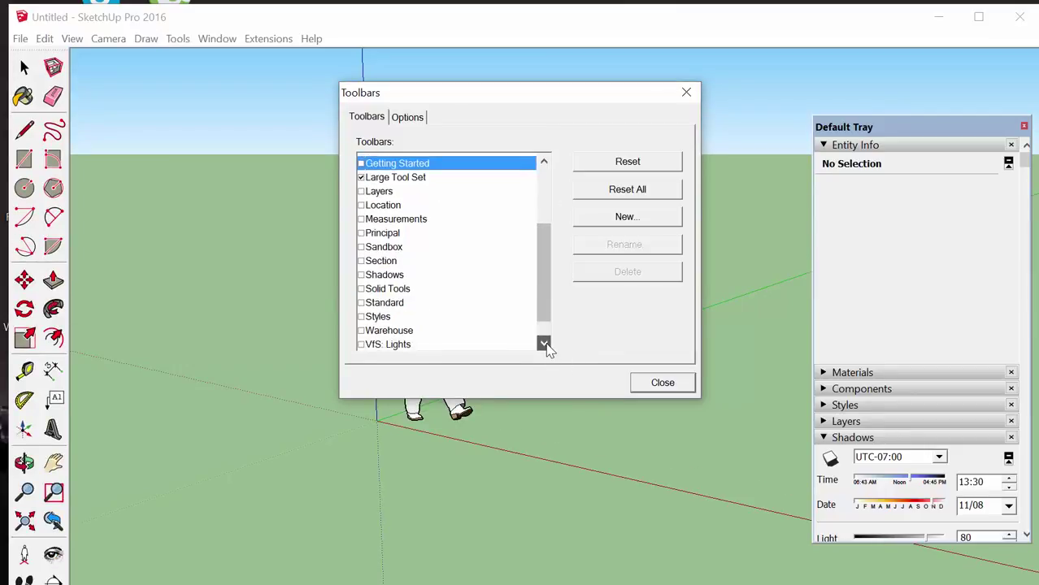
pyautogui.click(544, 344)
pyautogui.click(544, 345)
pyautogui.click(663, 382)
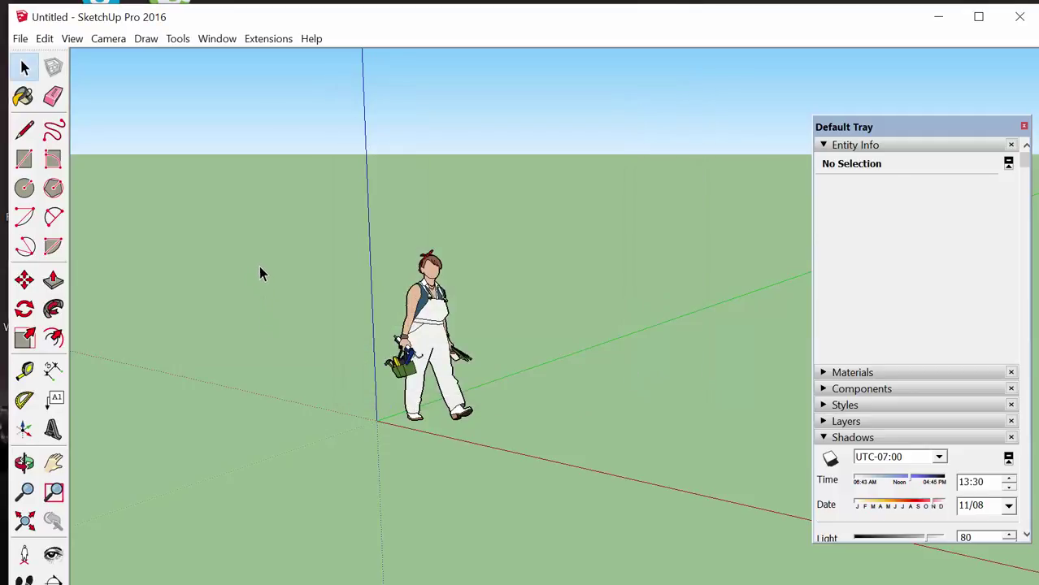
# Select the figure near the origin and zoom in and out on it to examine it at different distances.
pyautogui.click(418, 324)
pyautogui.scroll(2, 417, 323)
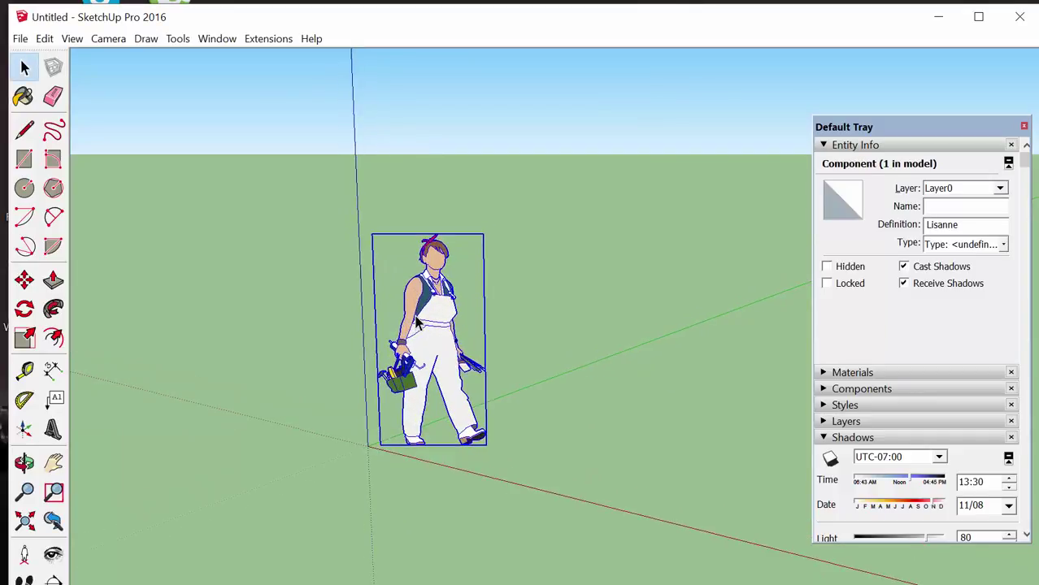
pyautogui.scroll(-3, 416, 323)
pyautogui.scroll(1, 416, 318)
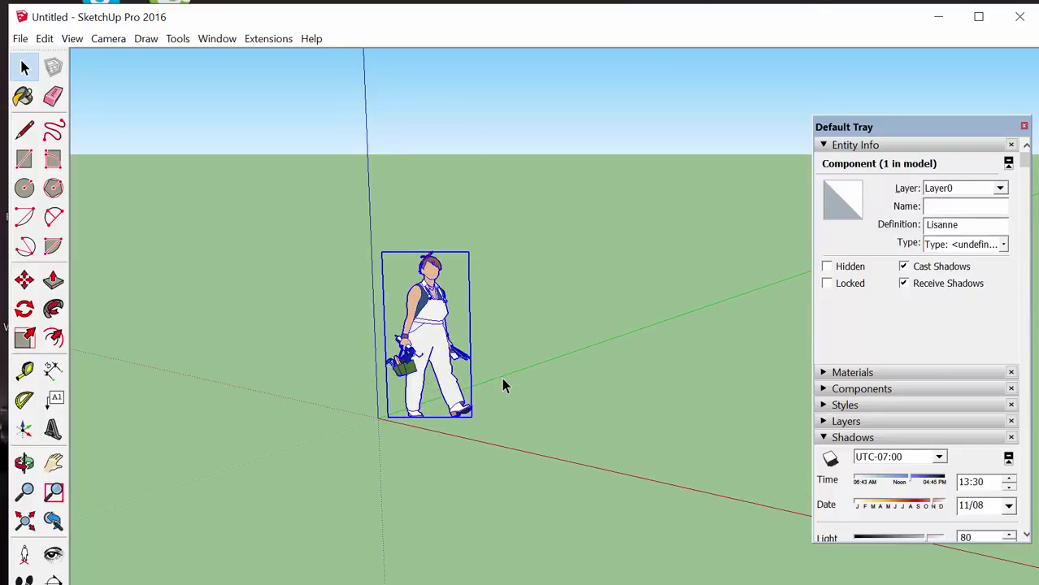
pyautogui.scroll(3, 501, 384)
pyautogui.scroll(-3, 500, 385)
pyautogui.scroll(4, 497, 387)
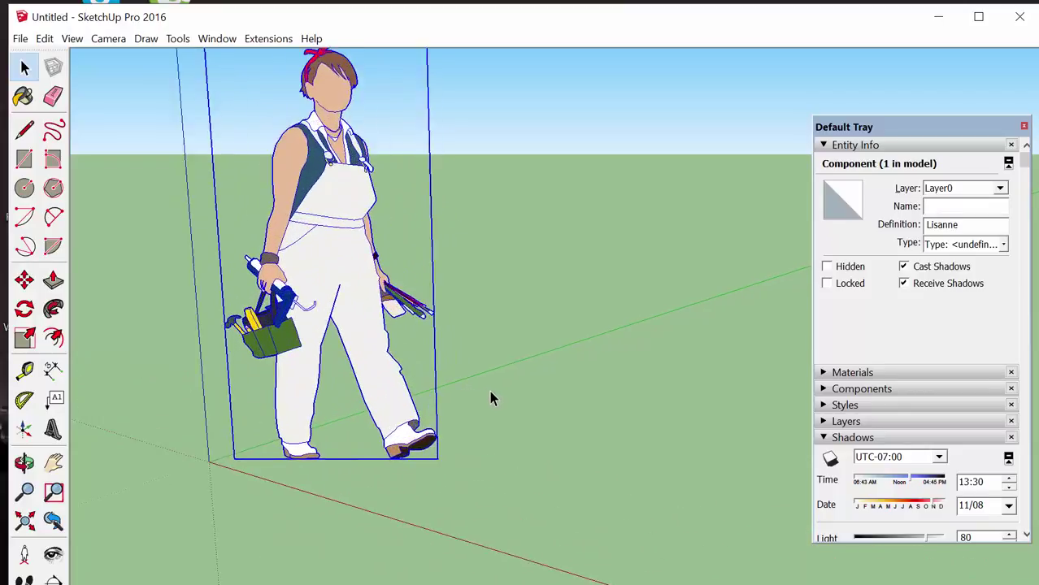
pyautogui.scroll(-2, 491, 397)
pyautogui.scroll(5, 491, 394)
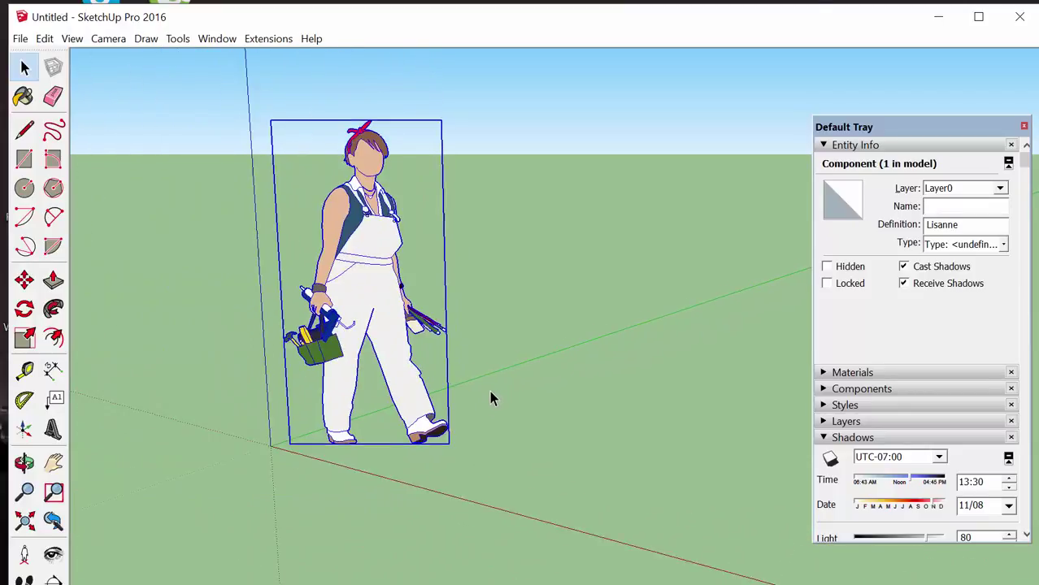
pyautogui.scroll(-5, 489, 396)
pyautogui.scroll(2, 490, 397)
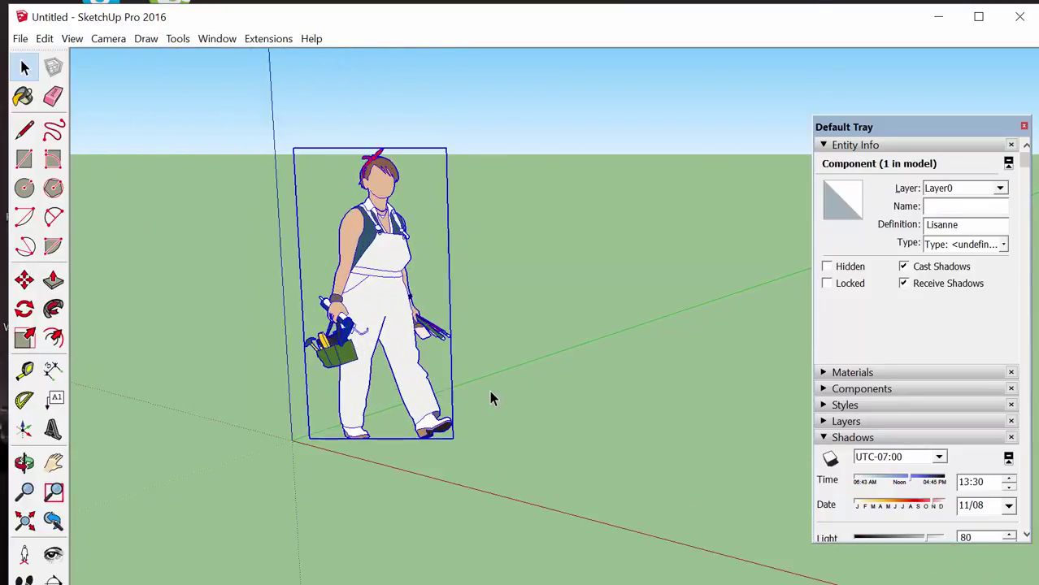
pyautogui.scroll(-2, 489, 397)
pyautogui.scroll(2, 488, 393)
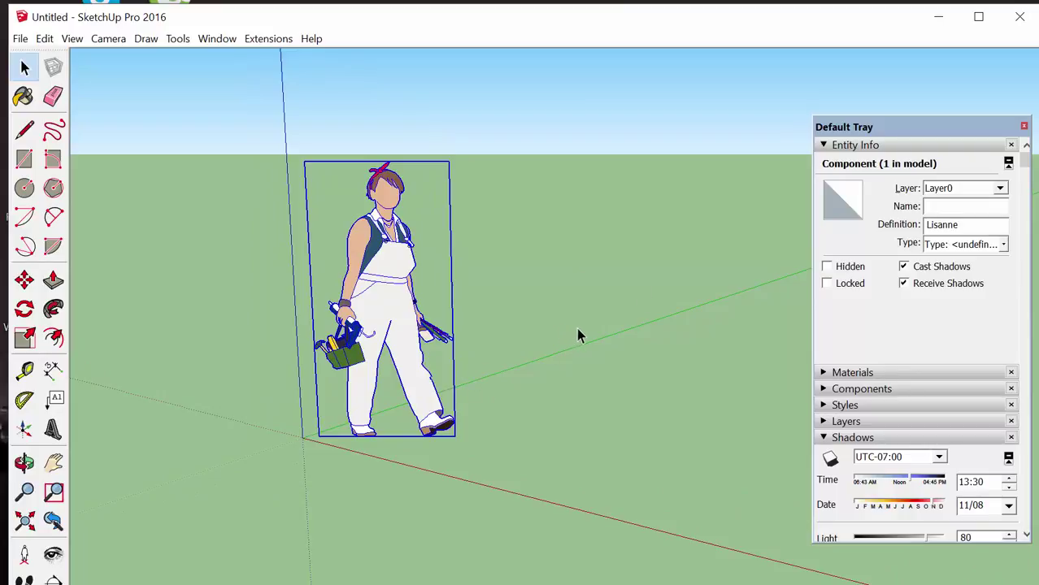
# Pan, orbit and zoom around the selected figure to examine it from different angles and distances.
pyautogui.click(53, 462)
pyautogui.moveTo(466, 348); pyautogui.dragTo(429, 358)
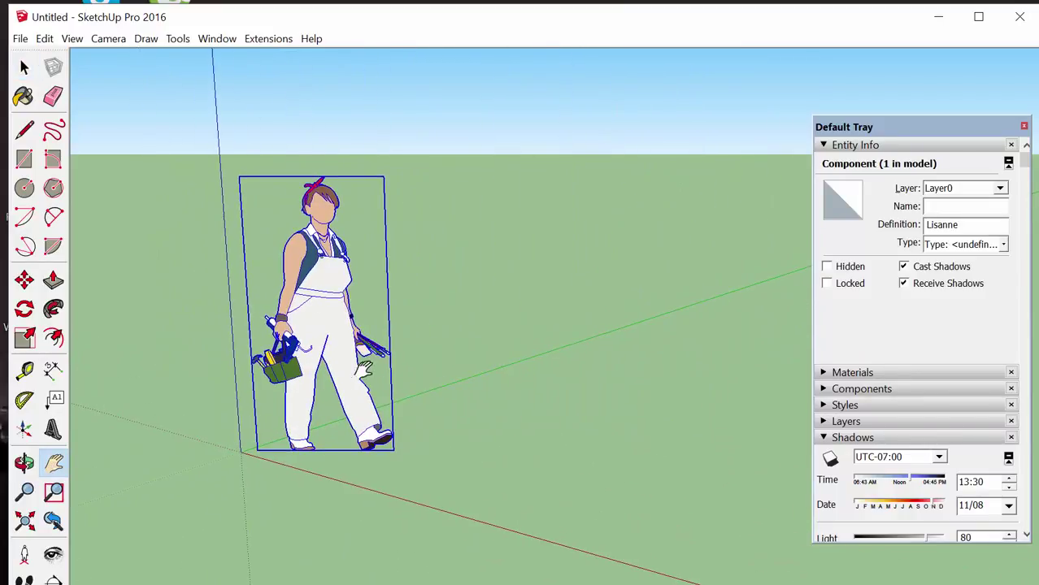
pyautogui.press('o')
pyautogui.moveTo(361, 368); pyautogui.dragTo(402, 381)
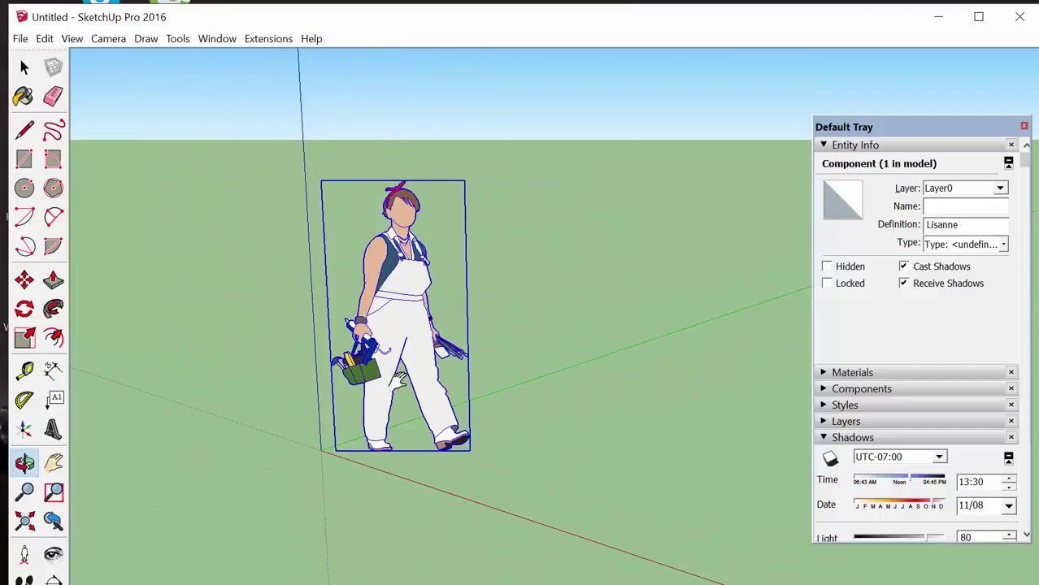
pyautogui.press('h')
pyautogui.moveTo(454, 319); pyautogui.dragTo(484, 314, button='middle')
pyautogui.scroll(1, 476, 360)
pyautogui.scroll(-4, 476, 359)
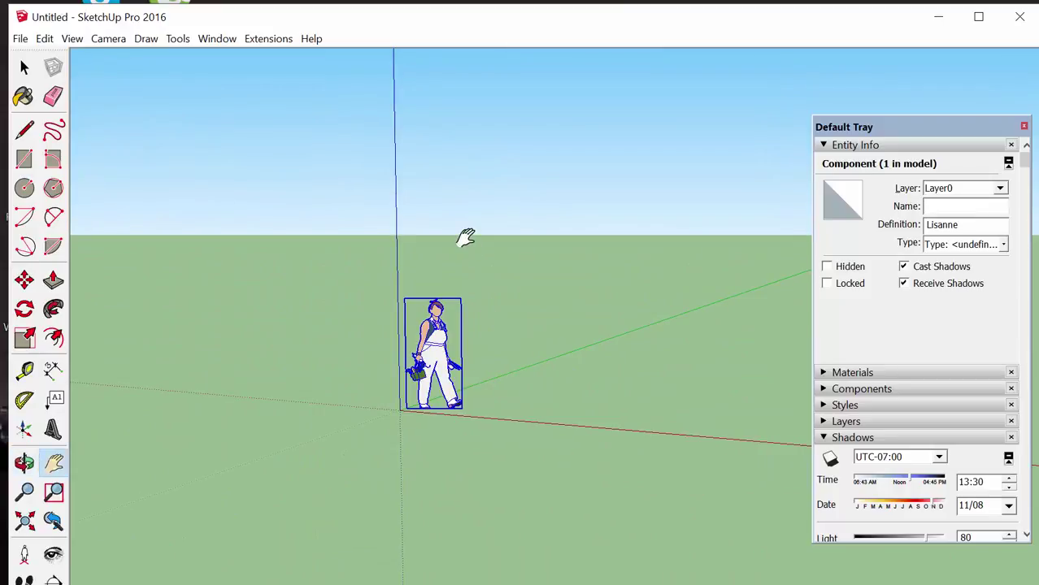
# Delete the figure near the origin.
pyautogui.hotkey('ctrl', 't')
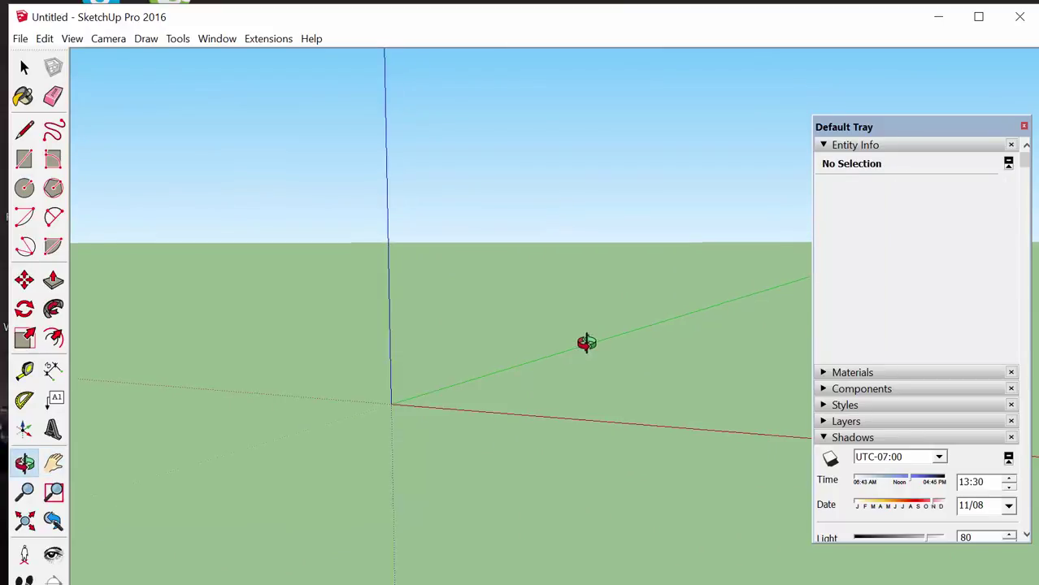
pyautogui.moveTo(615, 343); pyautogui.dragTo(432, 332)
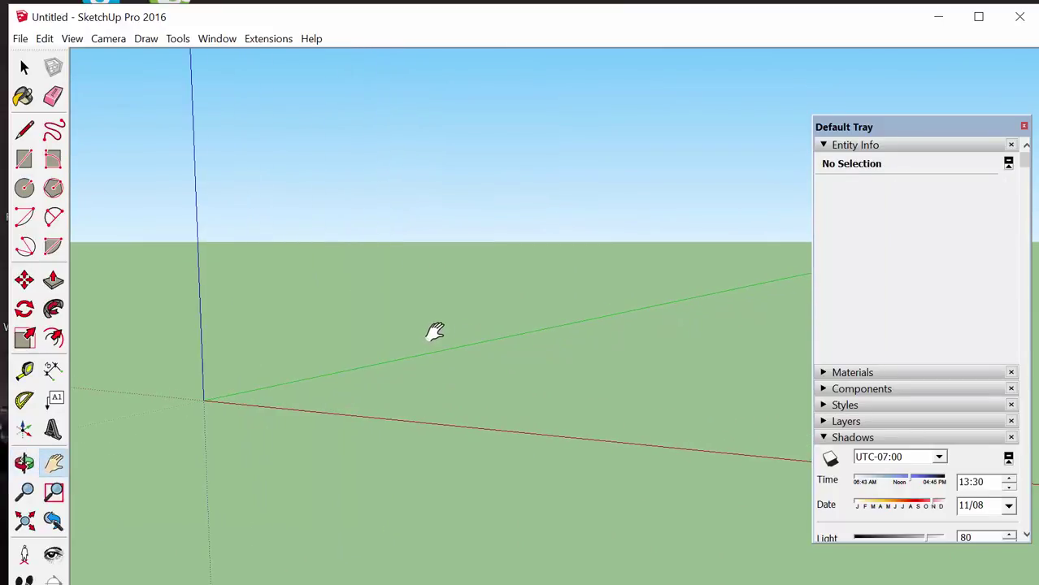
pyautogui.moveTo(445, 326)
pyautogui.mouseDown(button='middle')
pyautogui.moveTo(470, 353)
pyautogui.moveTo(447, 341)
pyautogui.mouseUp(button='middle')
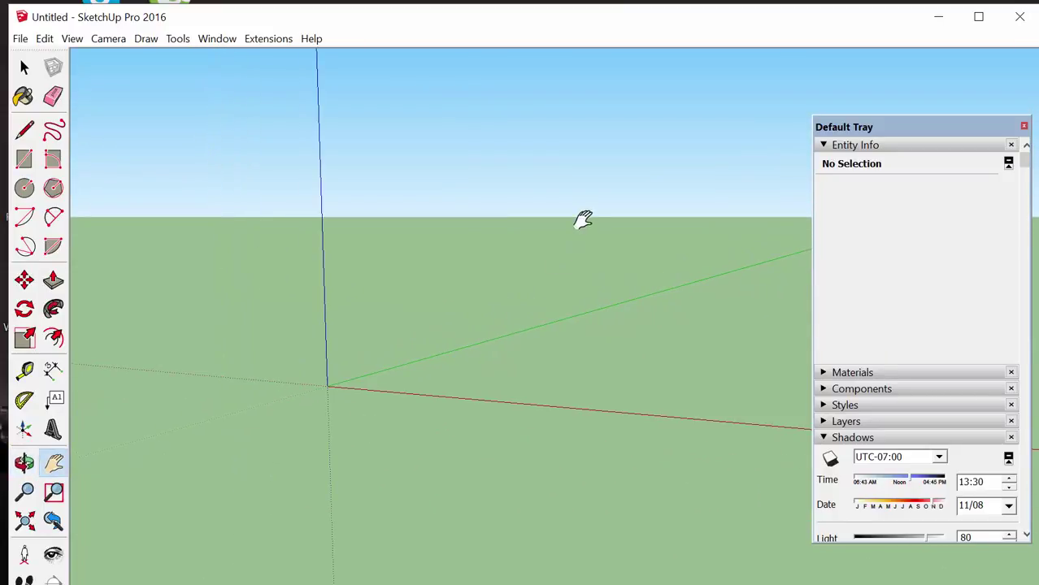
pyautogui.moveTo(582, 220); pyautogui.dragTo(467, 357, button='middle')
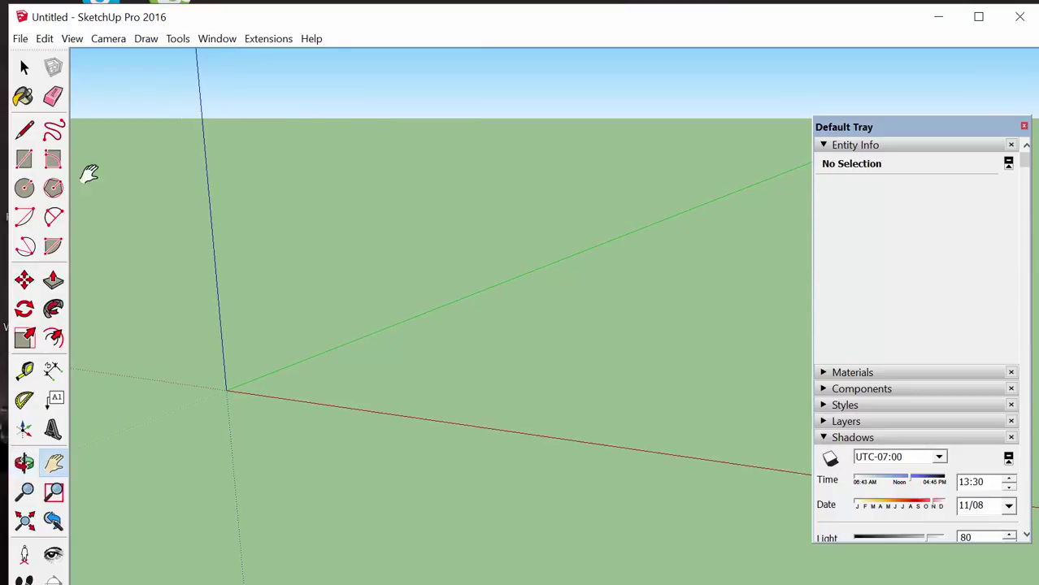
# Draw a 5 m by 5 m rectangle on the ground with its first corner at the origin.
pyautogui.click(25, 162)
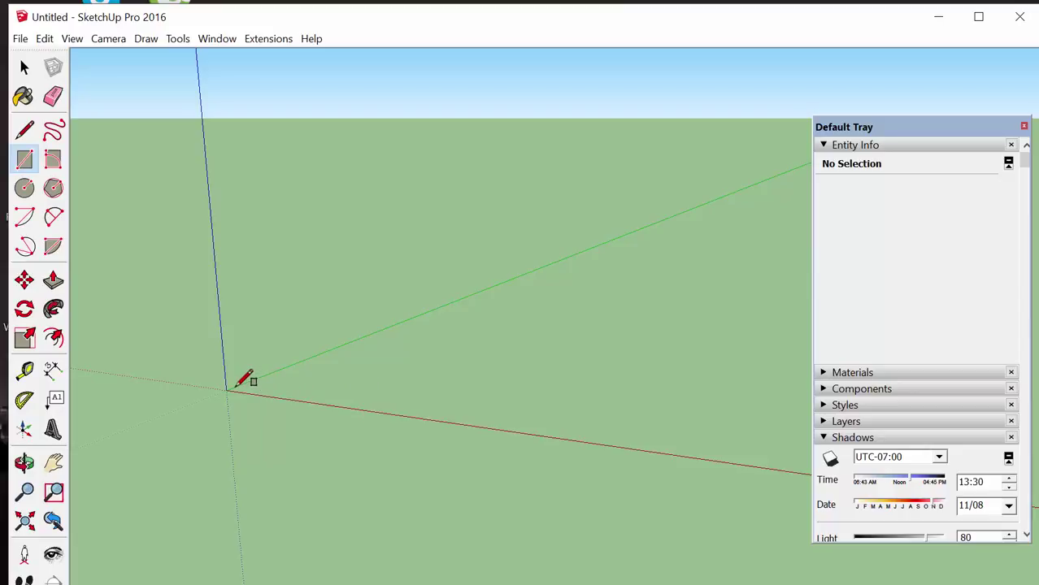
pyautogui.click(321, 391)
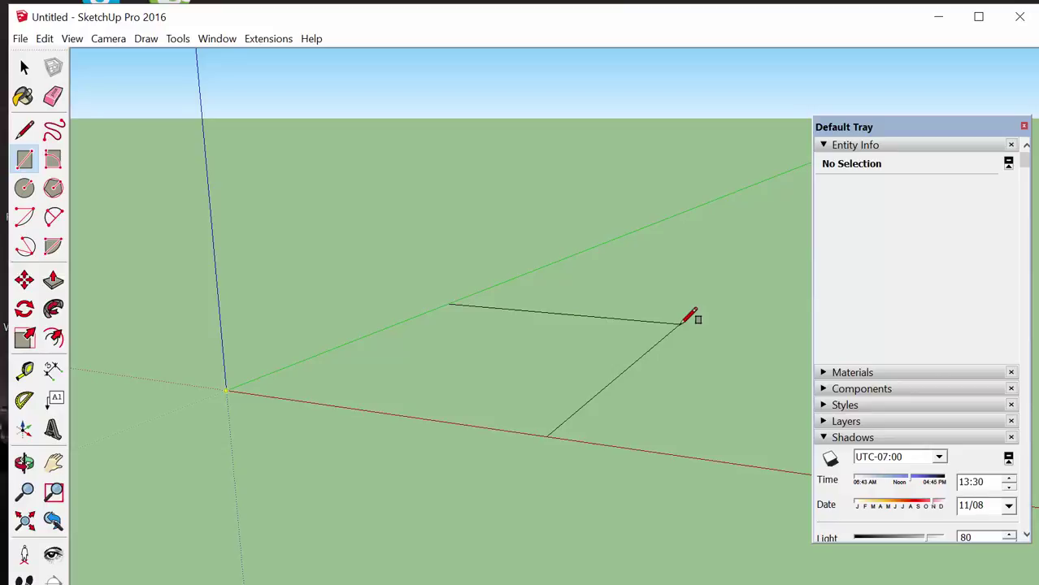
pyautogui.write('10,10')
pyautogui.press('Return')
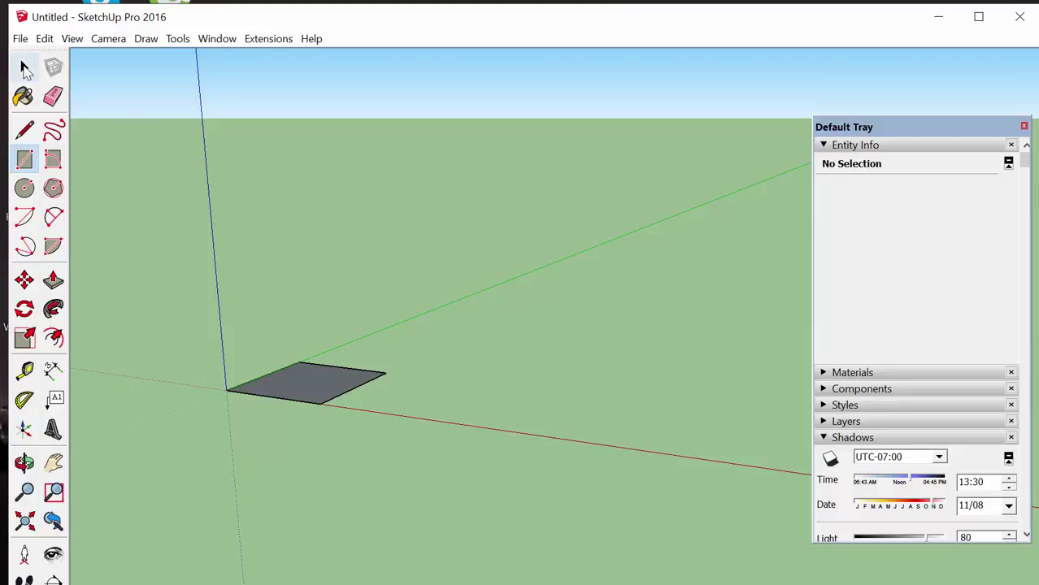
pyautogui.click(25, 69)
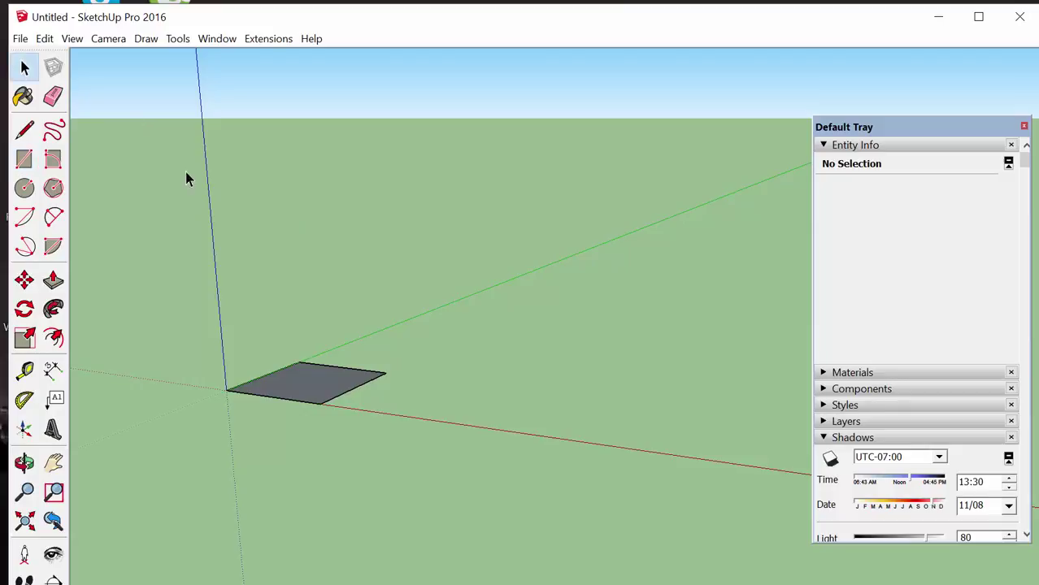
# Maximize the window and delete the rectangle together with all its edges.
pyautogui.doubleClick(695, 11)
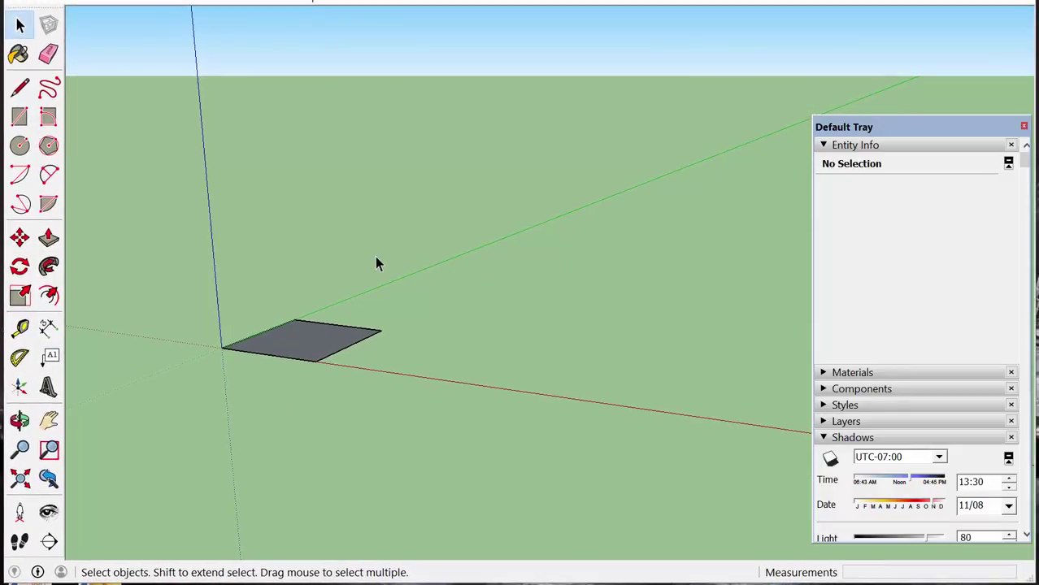
pyautogui.click(329, 345)
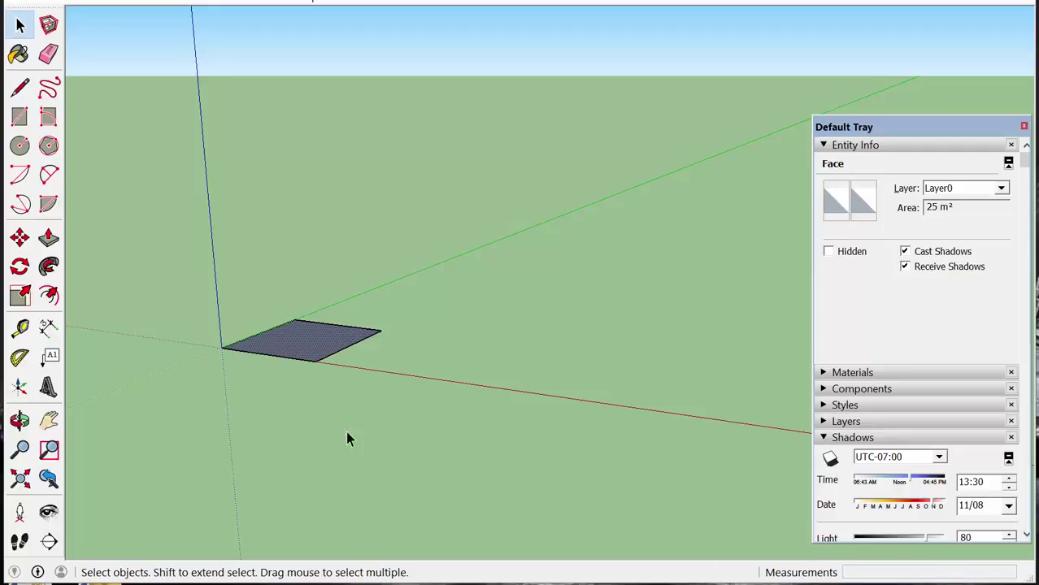
pyautogui.hotkey('ctrl', 'a')
pyautogui.press('Delete')
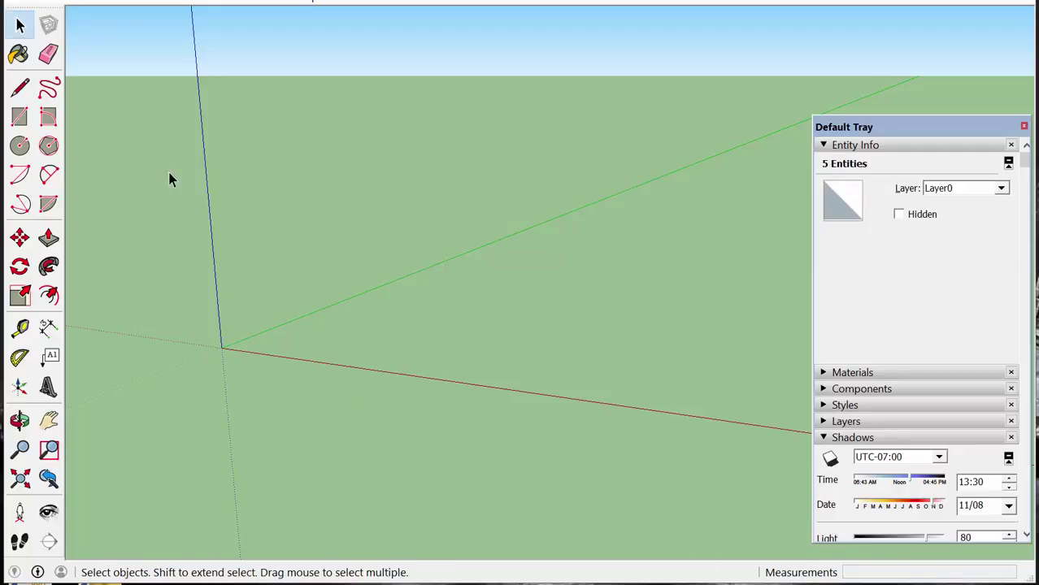
# Draw the floor rectangle from the origin along the red and green axes with dimensions 5;5 m.
pyautogui.click(19, 118)
pyautogui.click(20, 118)
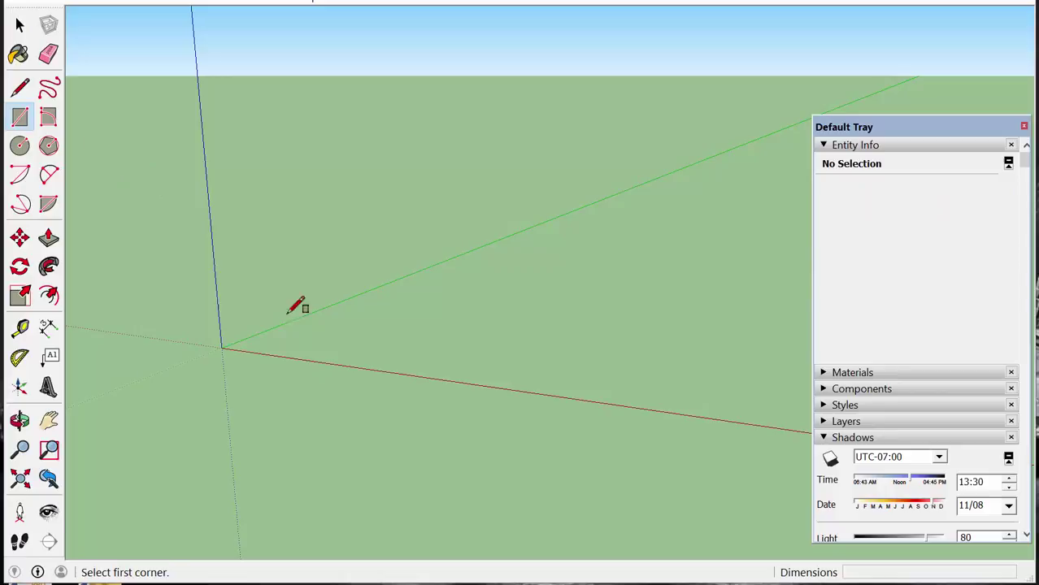
pyautogui.click(221, 348)
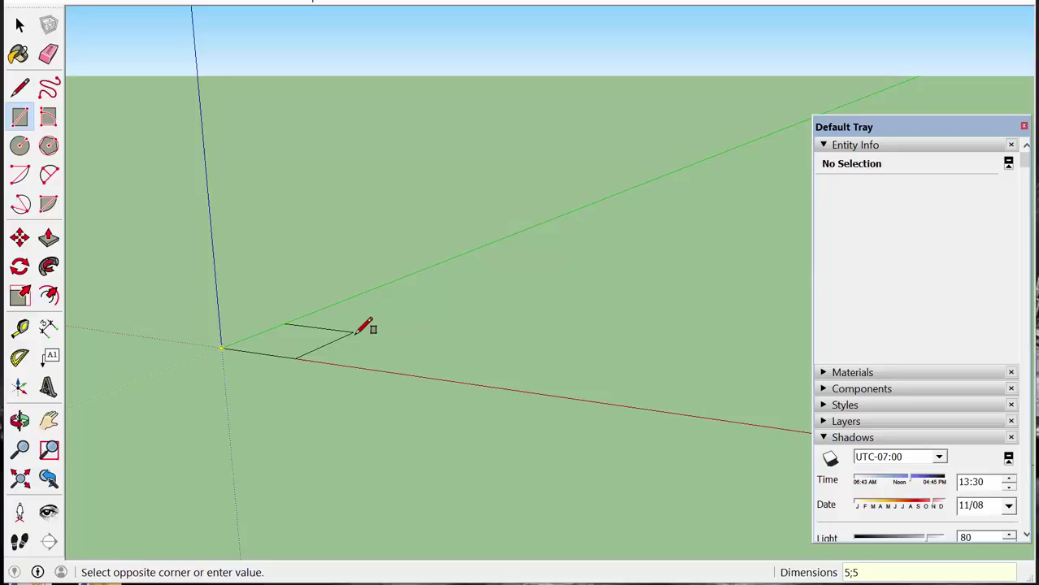
pyautogui.click(367, 332)
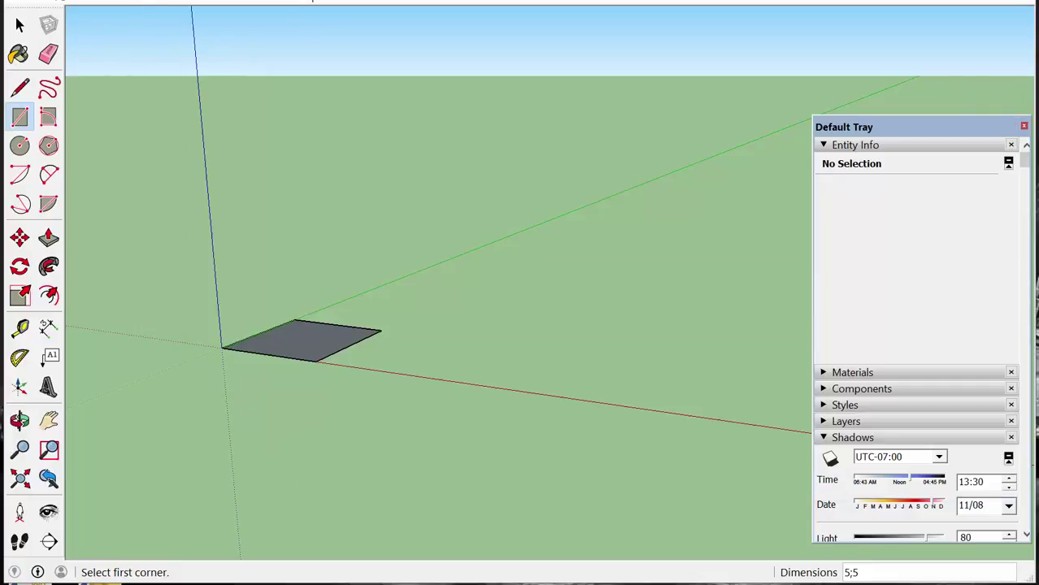
# Extrude the square floor face upward with Push/Pull to a height of 4 m.
pyautogui.scroll(3, 254, 296)
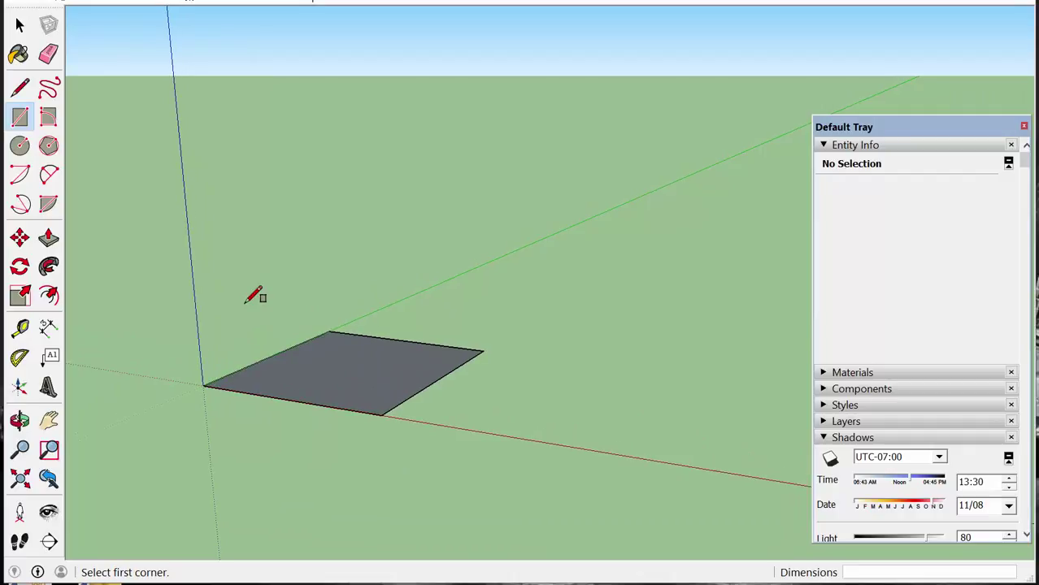
pyautogui.scroll(-1, 254, 296)
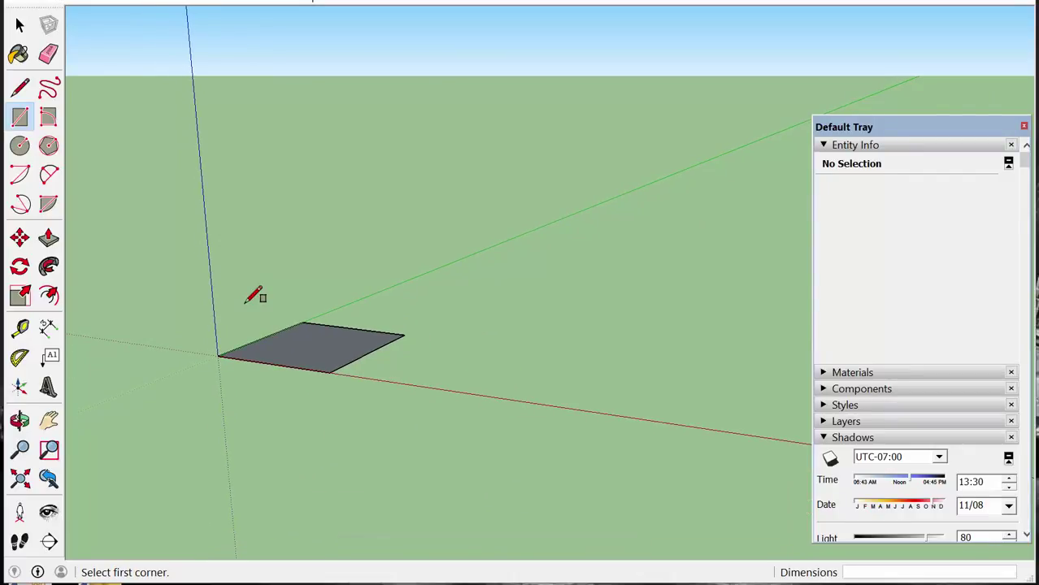
pyautogui.scroll(1, 254, 296)
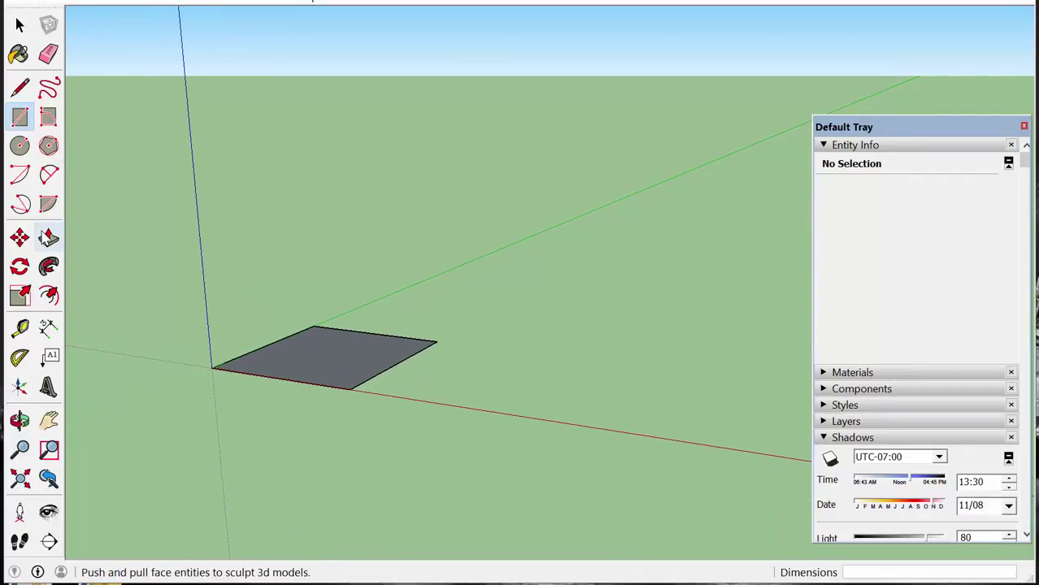
pyautogui.click(49, 237)
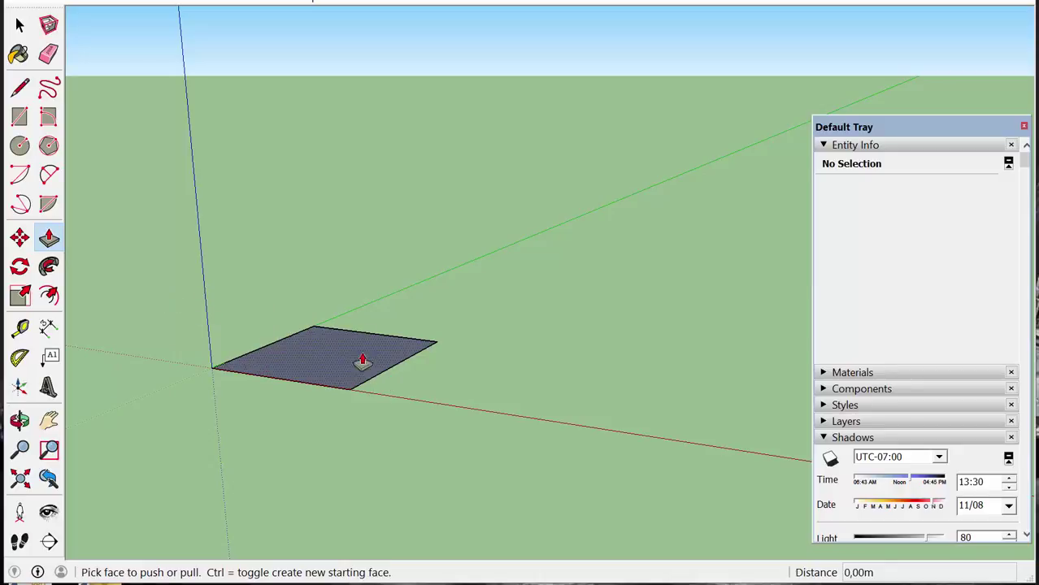
pyautogui.click(330, 356)
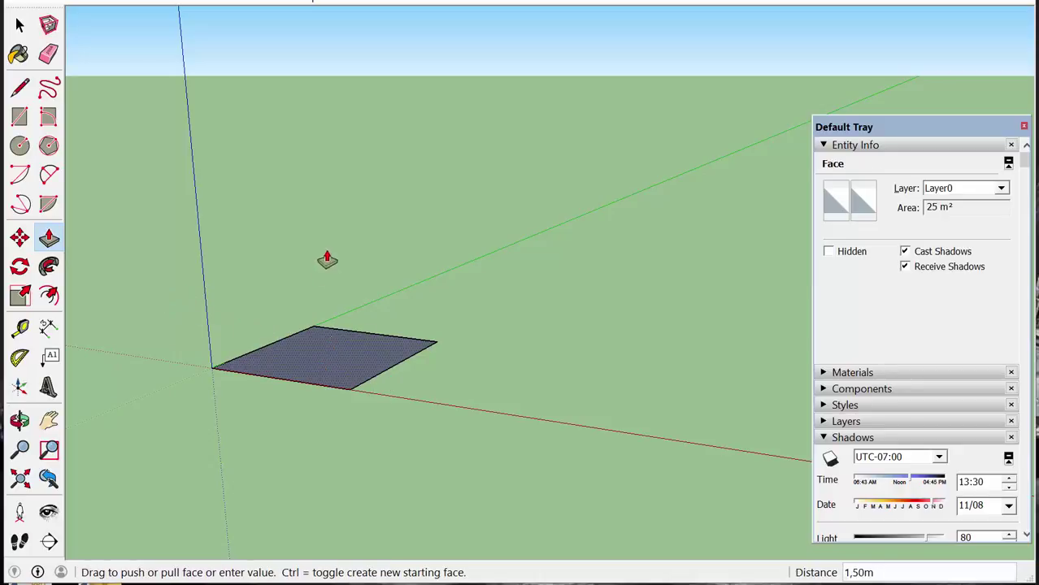
pyautogui.click(282, 246)
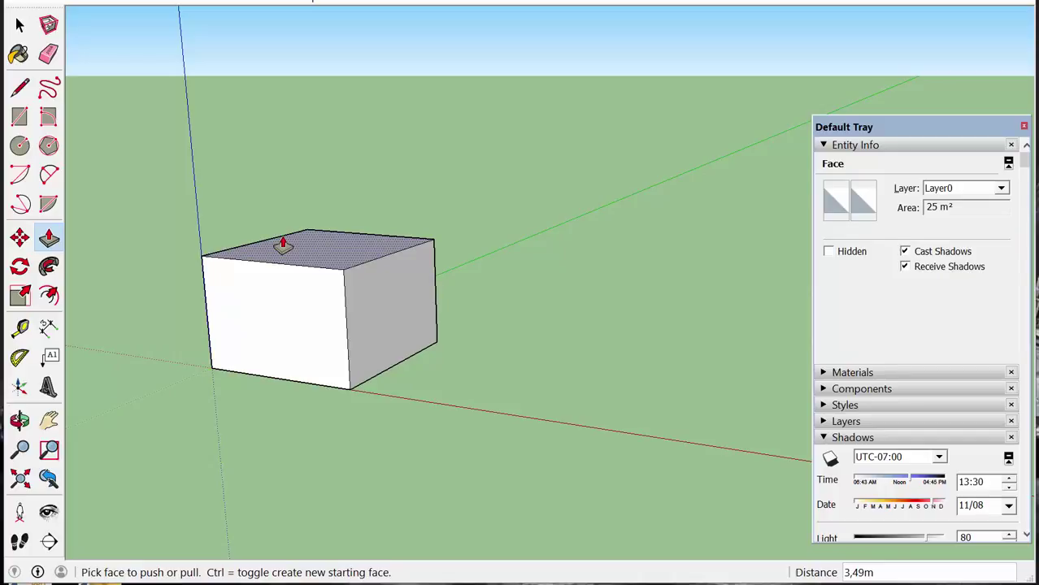
pyautogui.write('4')
pyautogui.press('Return')
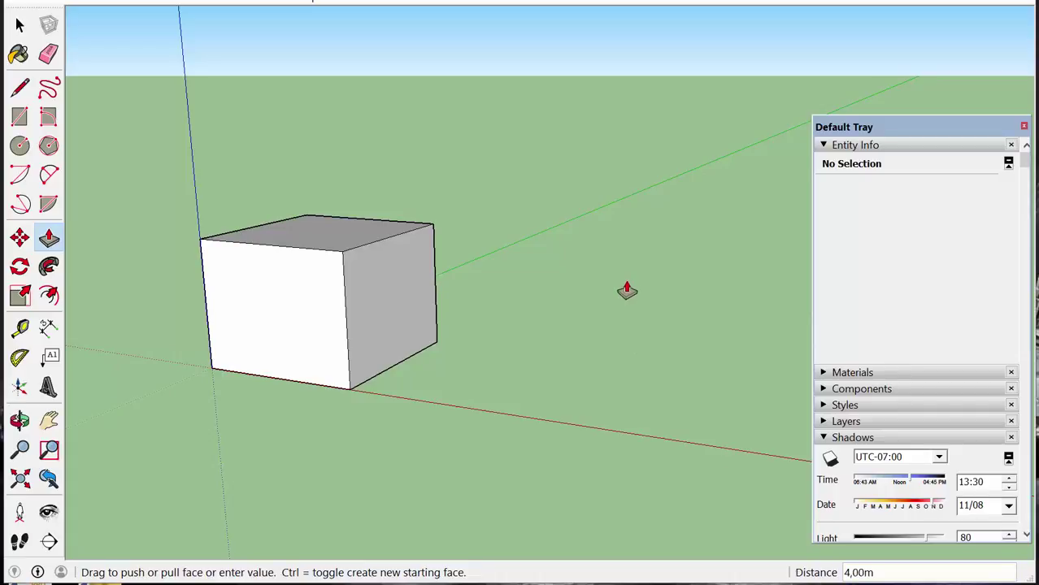
# Draw a sloping line about 5.04 m long across a side wall, from its upper near corner to slightly below the far corner.
pyautogui.moveTo(453, 287); pyautogui.dragTo(358, 236, button='middle')
pyautogui.scroll(3, 358, 237)
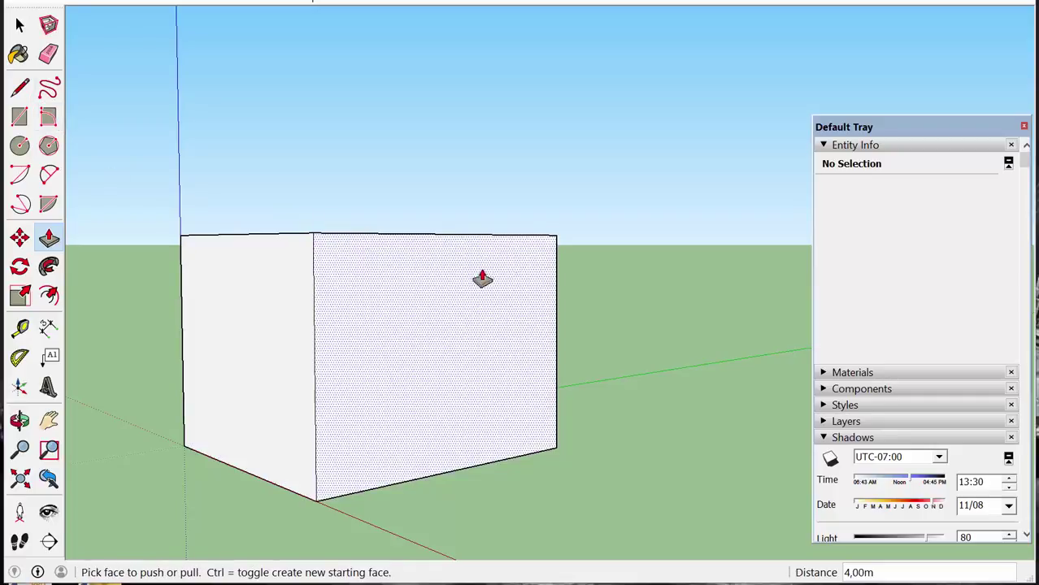
pyautogui.click(546, 248)
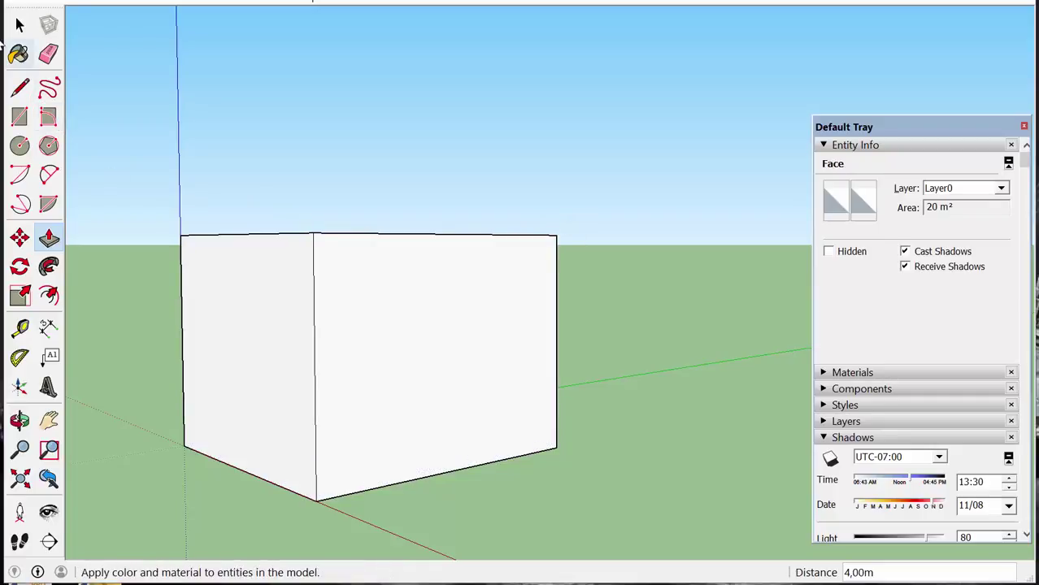
pyautogui.click(21, 91)
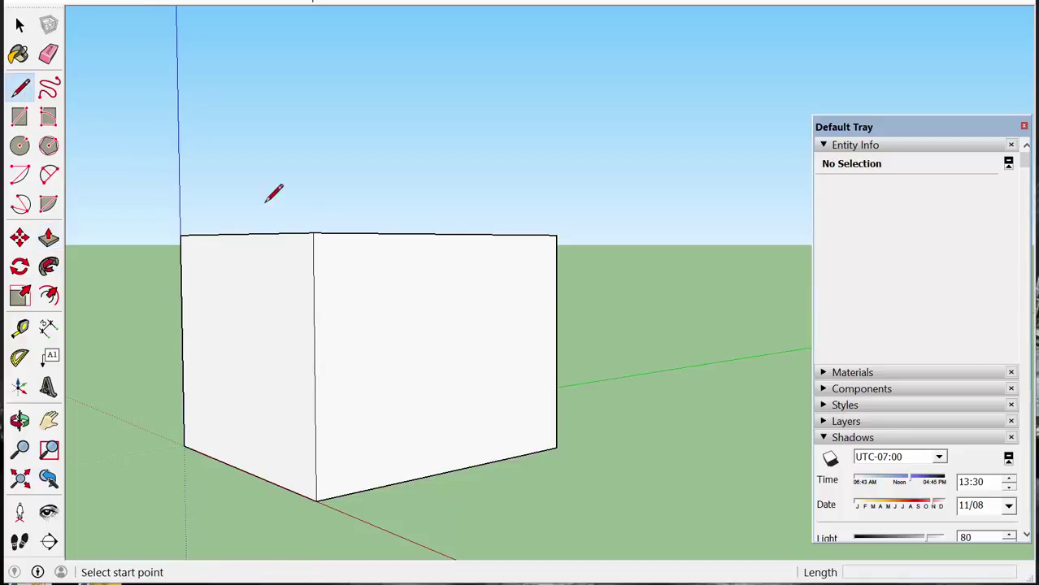
pyautogui.click(314, 234)
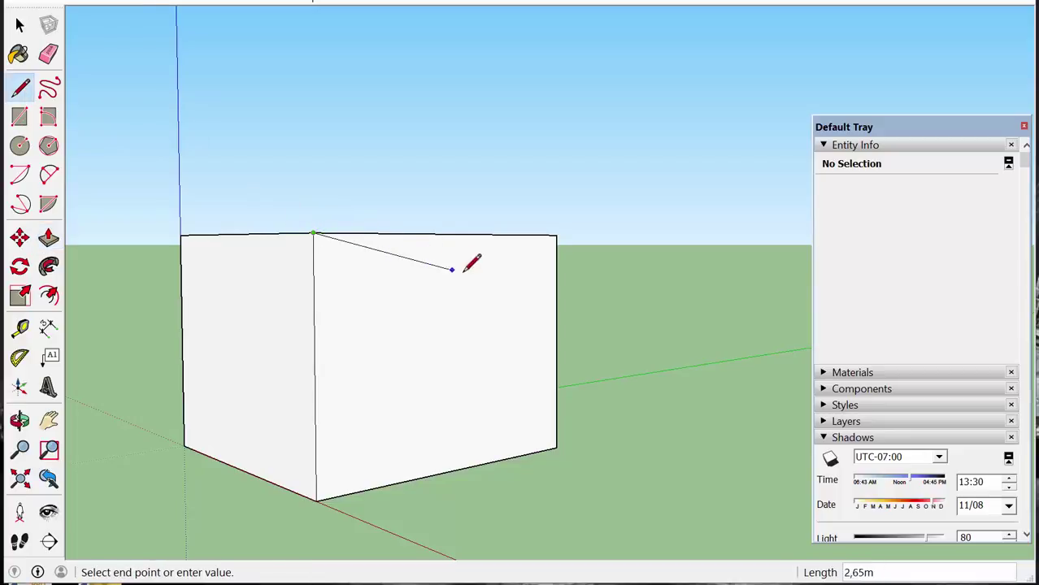
pyautogui.click(556, 267)
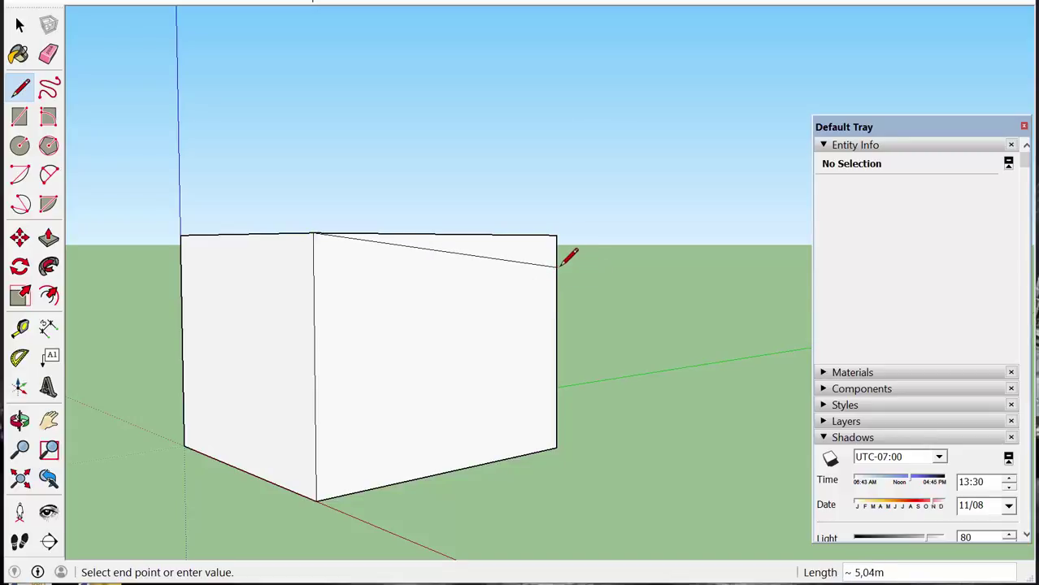
# Push the narrow triangular face above the sloping line 5 m through the box to cut a slanted roof.
pyautogui.press('o')
pyautogui.moveTo(646, 323)
pyautogui.mouseDown(button='middle')
pyautogui.moveTo(633, 359)
pyautogui.moveTo(641, 325)
pyautogui.mouseUp(button='middle')
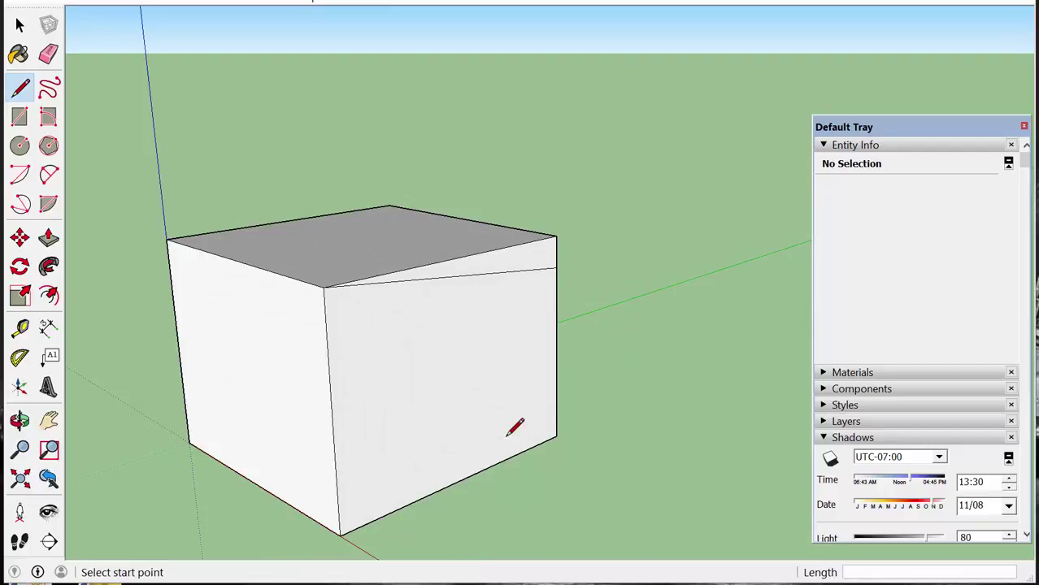
pyautogui.click(50, 237)
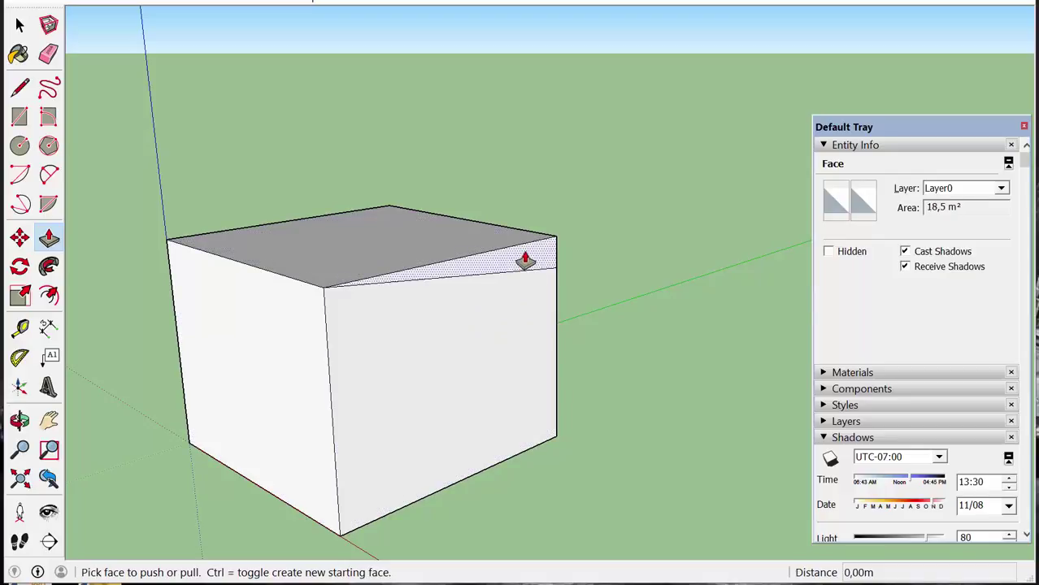
pyautogui.moveTo(525, 260); pyautogui.dragTo(175, 313)
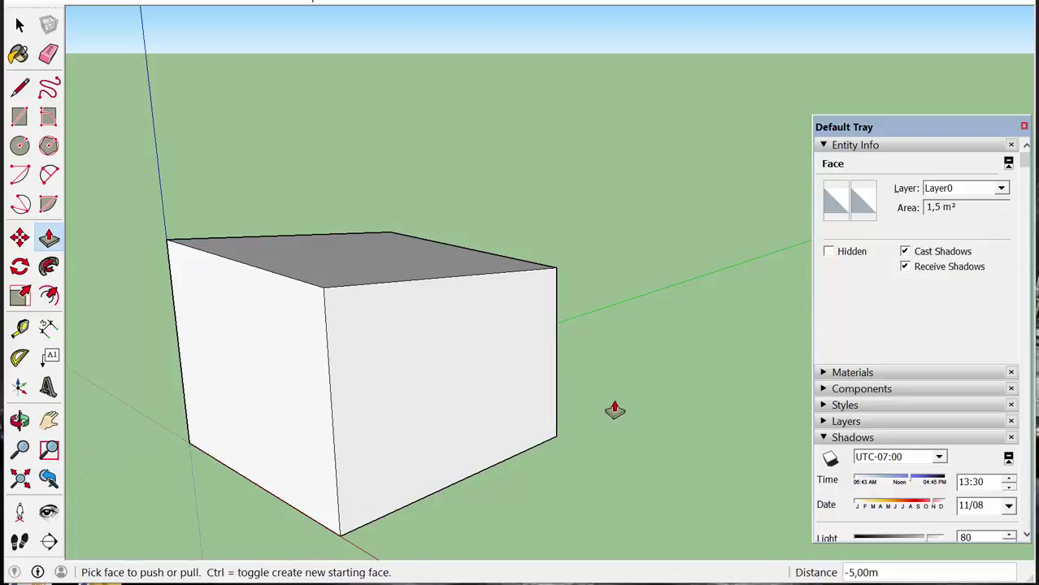
pyautogui.moveTo(614, 408)
pyautogui.mouseDown(button='middle')
pyautogui.moveTo(596, 274)
pyautogui.moveTo(455, 364)
pyautogui.moveTo(350, 359)
pyautogui.moveTo(635, 367)
pyautogui.moveTo(661, 388)
pyautogui.moveTo(622, 386)
pyautogui.moveTo(622, 404)
pyautogui.mouseUp(button='middle')
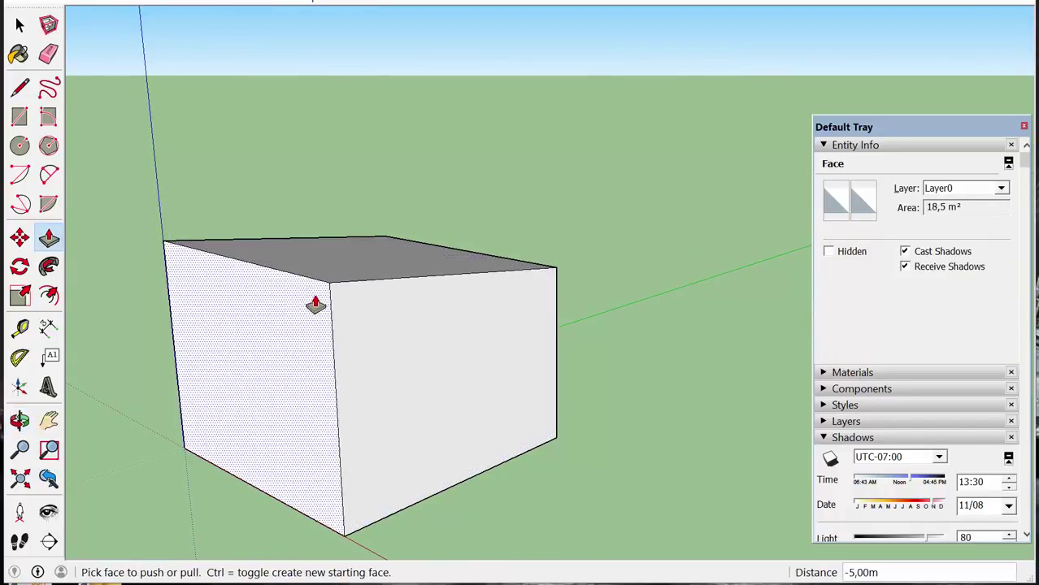
pyautogui.moveTo(698, 354); pyautogui.dragTo(627, 360, button='middle')
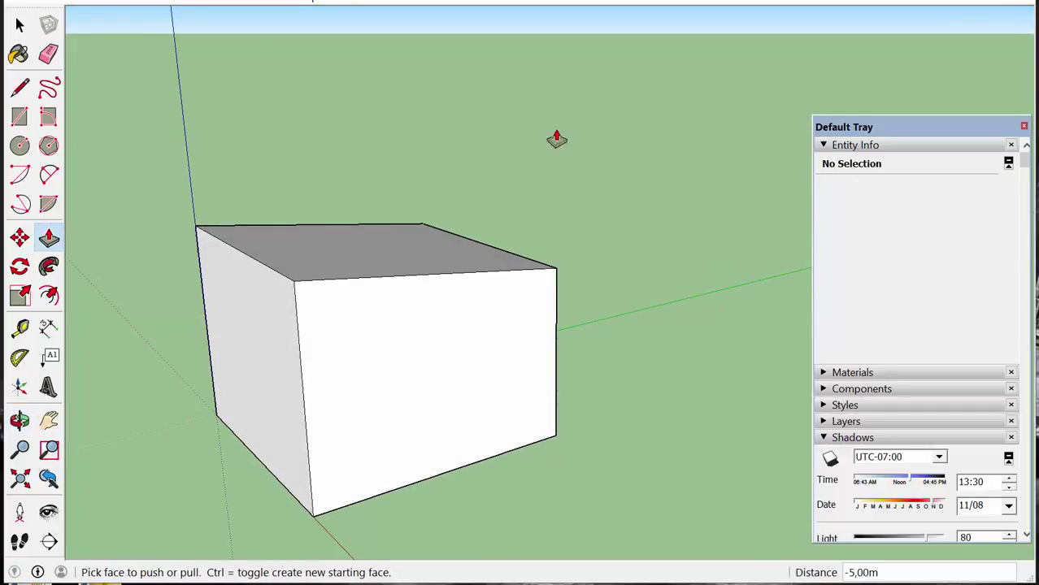
pyautogui.moveTo(663, 316); pyautogui.dragTo(611, 306, button='middle')
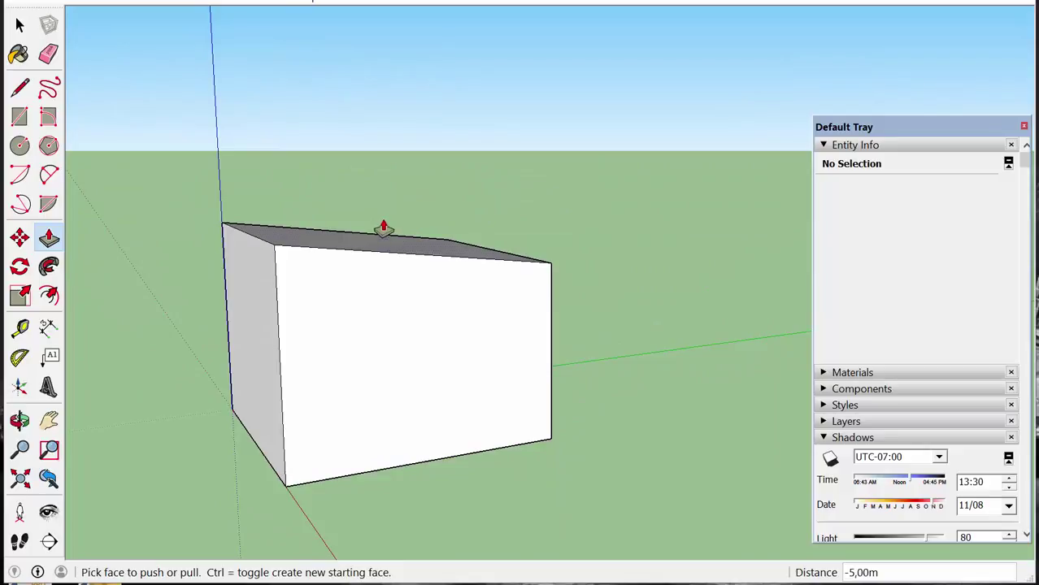
# Thicken the sloping roof face upward by 0.20 m and pull the roof's higher edge outward 0.50 m as an overhang.
pyautogui.moveTo(333, 244); pyautogui.dragTo(343, 227)
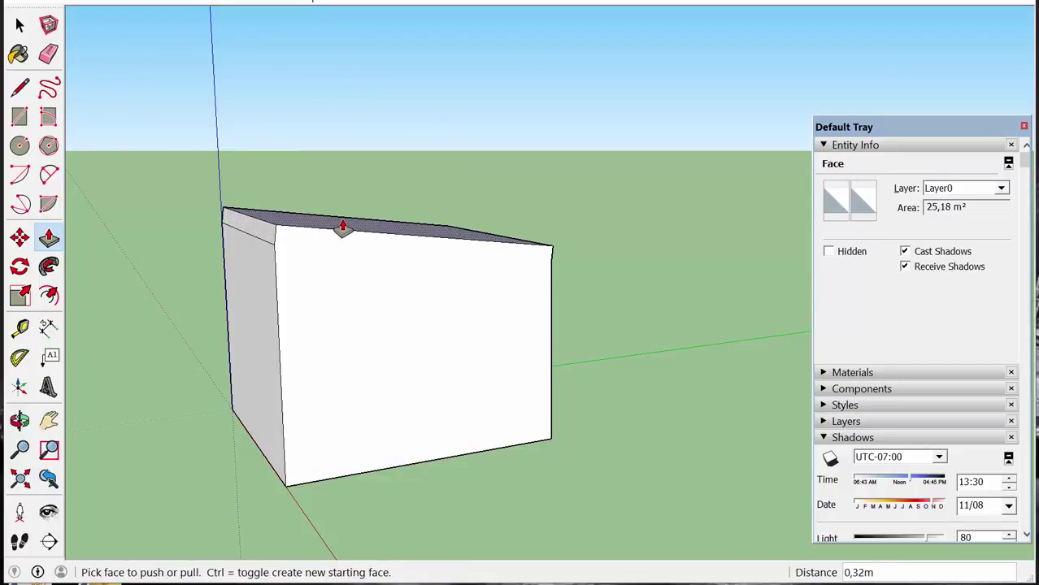
pyautogui.click(342, 228)
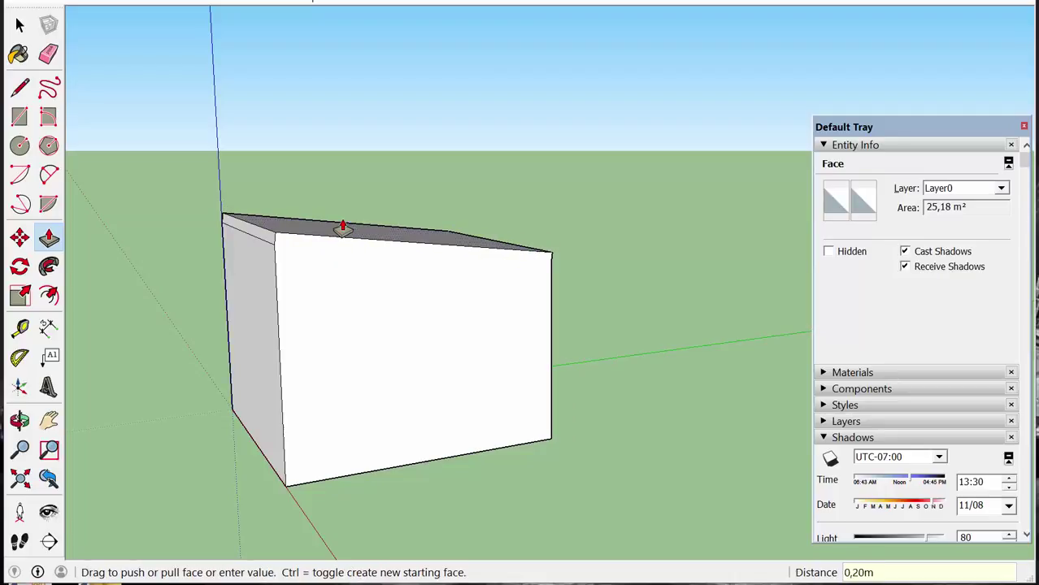
pyautogui.moveTo(246, 235); pyautogui.dragTo(205, 221)
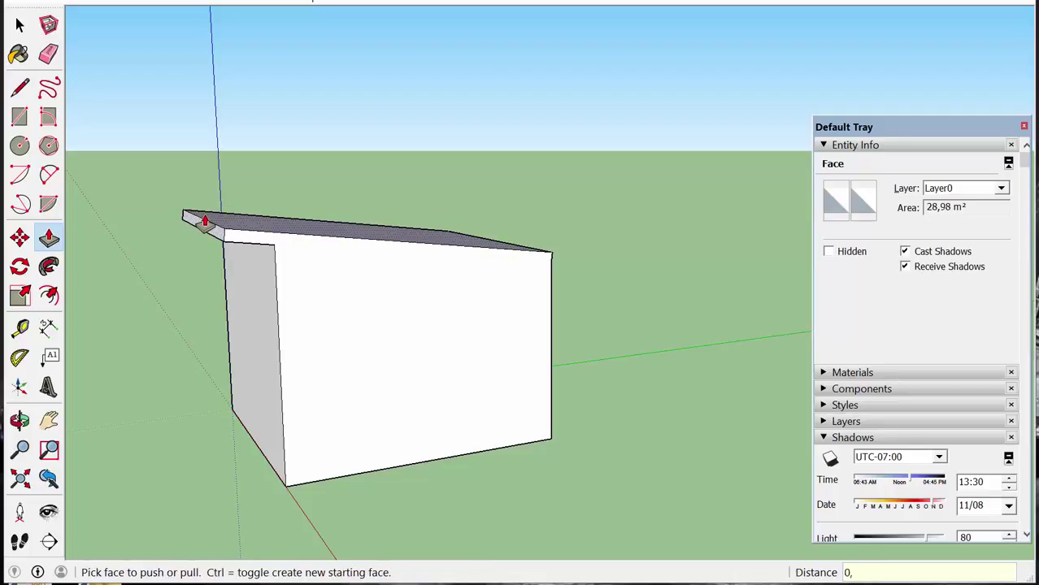
pyautogui.write('0,5')
pyautogui.press('Return')
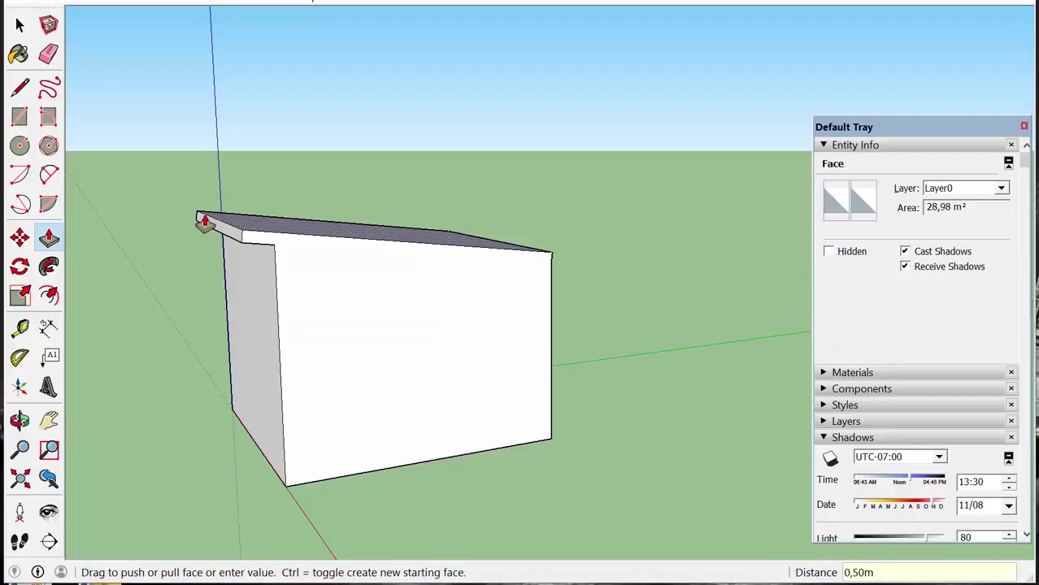
# Pull the roof slab's edge face at the lower end outward 0.50 m to form a matching overhang.
pyautogui.moveTo(215, 228); pyautogui.dragTo(598, 293, button='middle')
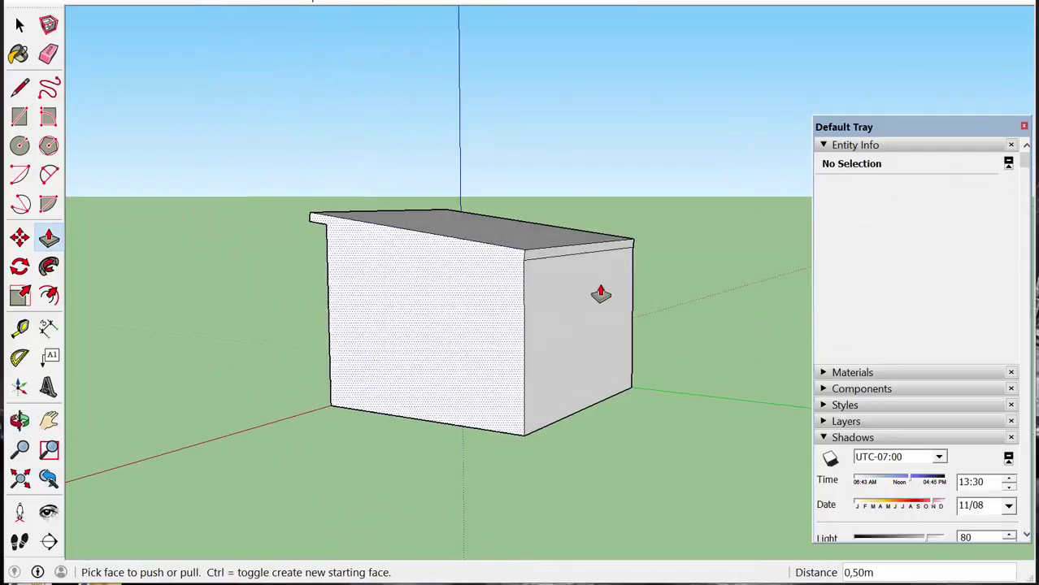
pyautogui.click(572, 269)
pyautogui.click(579, 270)
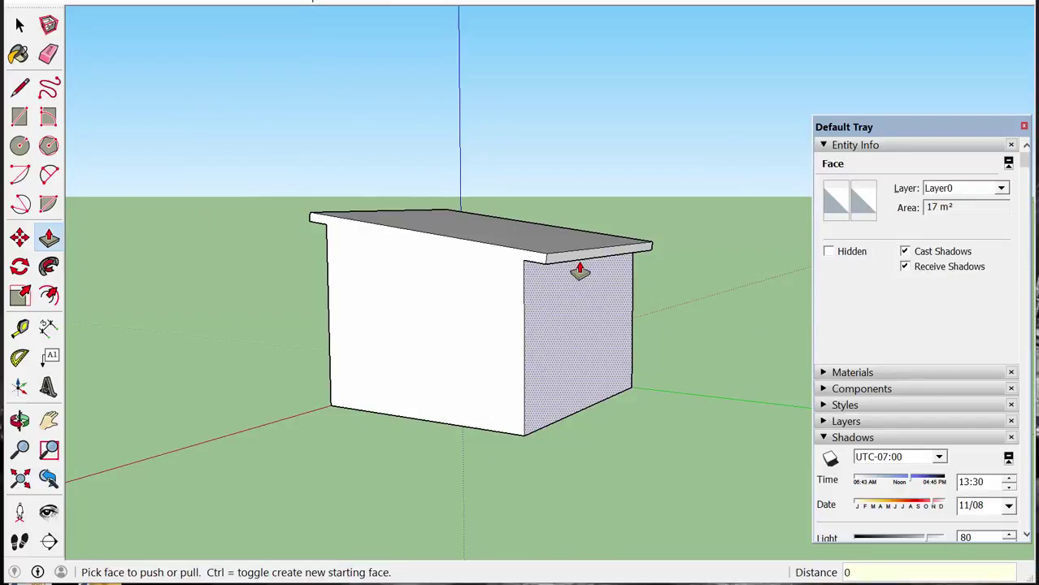
pyautogui.click(580, 270)
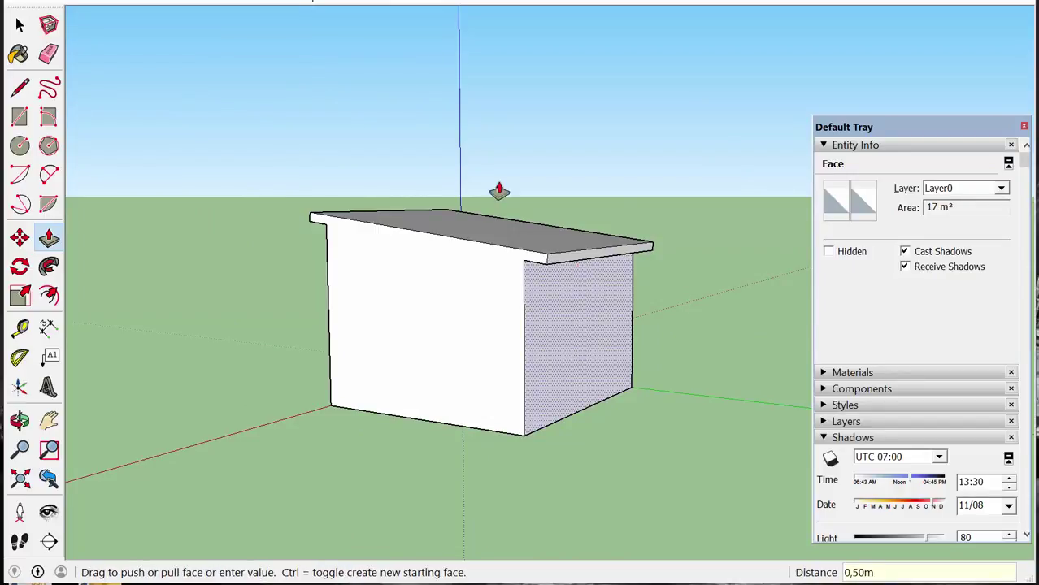
# Draw a sloping line about 5.04 m long under the roof slab across one side wall, between the two overhang corners.
pyautogui.moveTo(499, 186); pyautogui.dragTo(566, 271, button='middle')
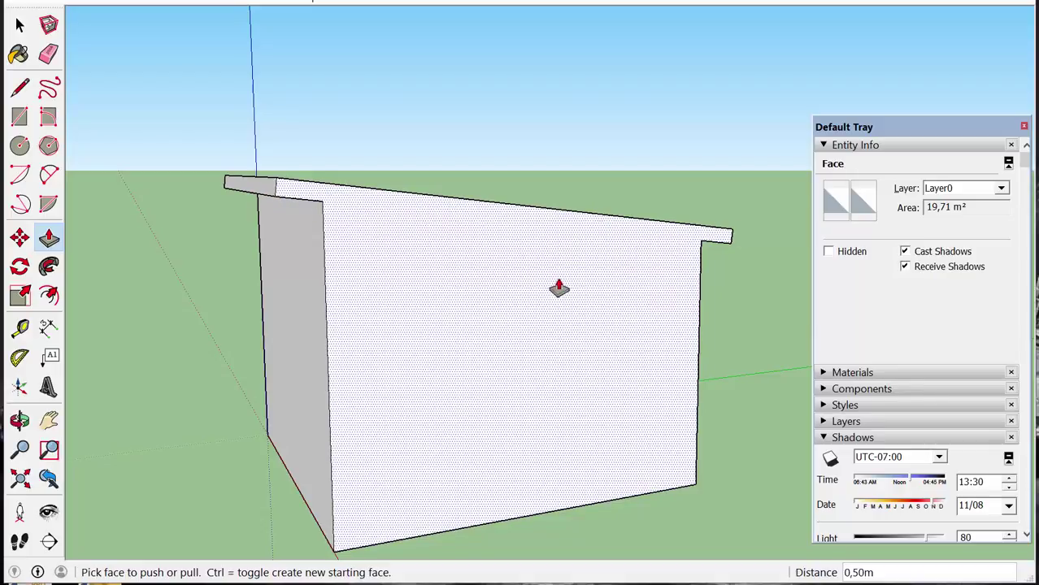
pyautogui.scroll(3, 626, 315)
pyautogui.scroll(-3, 643, 374)
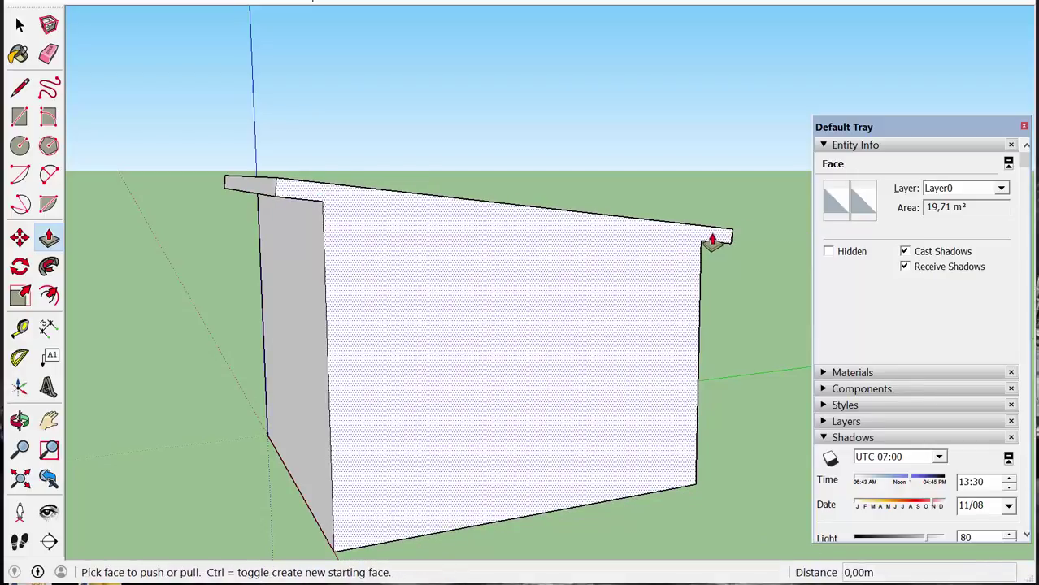
pyautogui.click(20, 90)
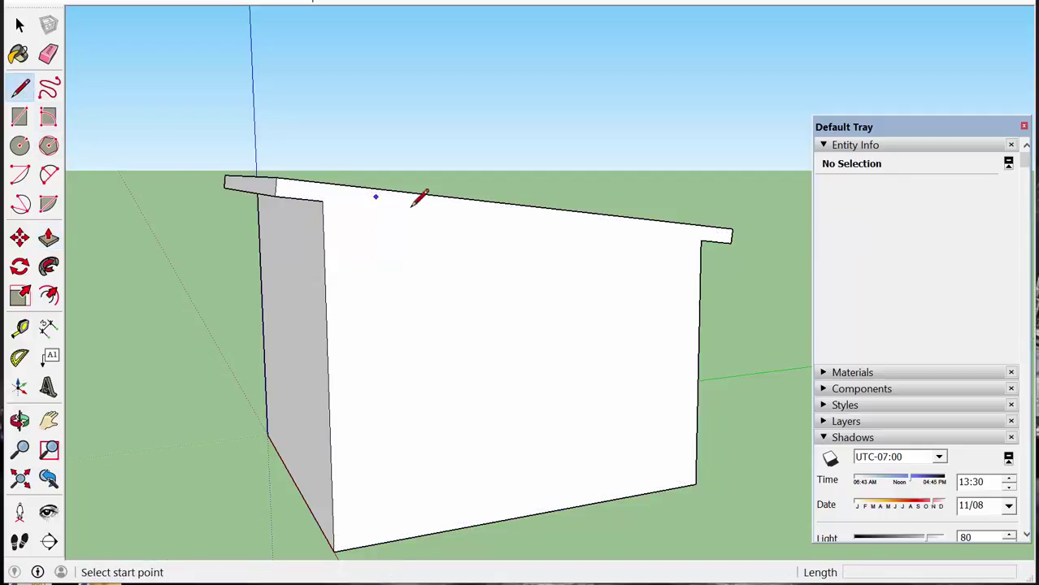
pyautogui.click(323, 201)
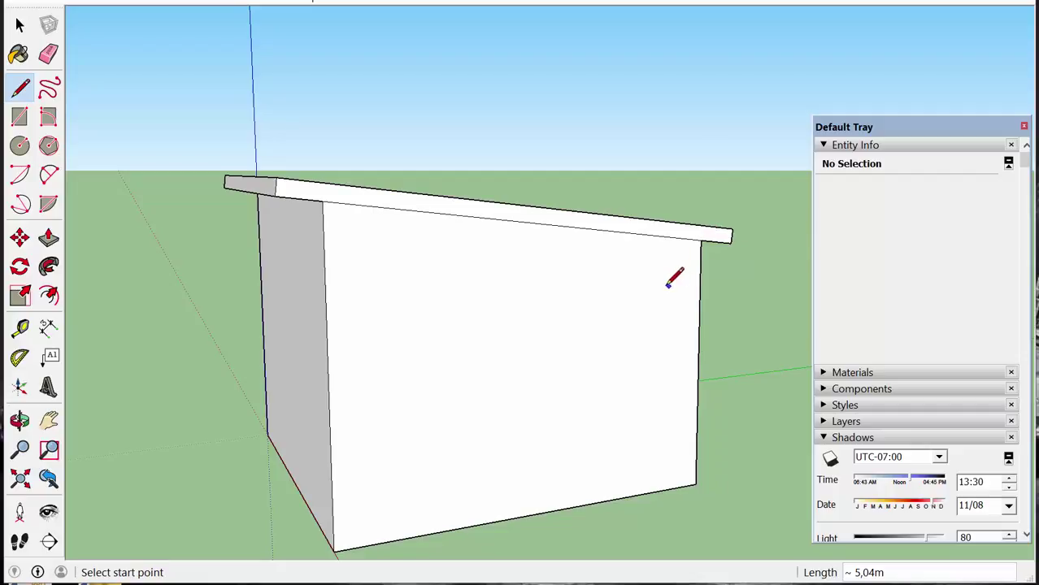
# Pull the narrow roof strip above that side wall outward 0.30 m with Push/Pull.
pyautogui.press('p')
pyautogui.click(551, 225)
pyautogui.click(568, 232)
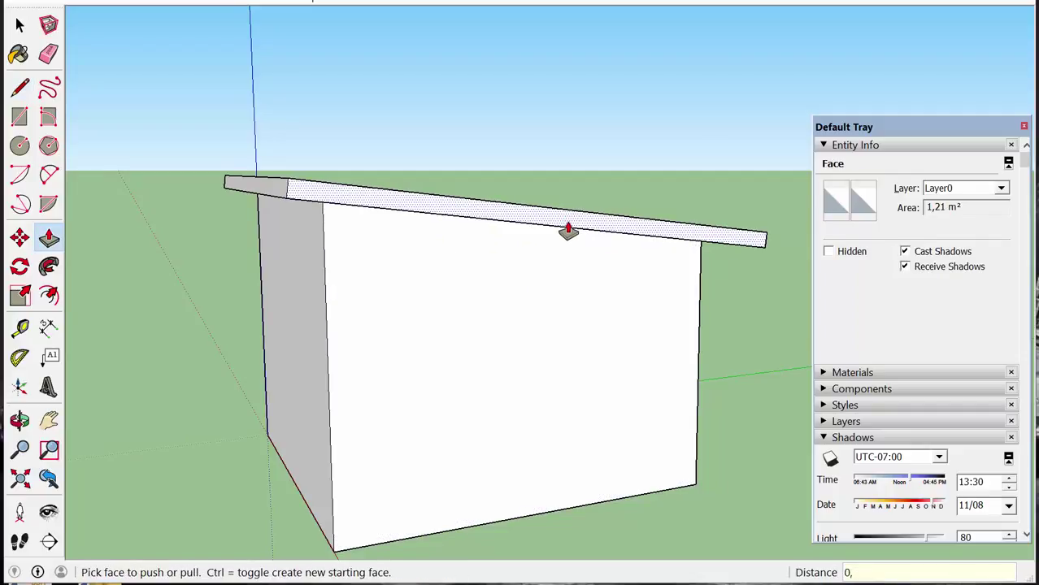
pyautogui.click(568, 232)
# Draw the matching sloping line under the roof slab across the opposite side wall, from overhang corner to overhang corner.
pyautogui.moveTo(383, 341)
pyautogui.mouseDown(button='middle')
pyautogui.moveTo(607, 236)
pyautogui.moveTo(487, 220)
pyautogui.moveTo(448, 276)
pyautogui.moveTo(373, 268)
pyautogui.mouseUp(button='middle')
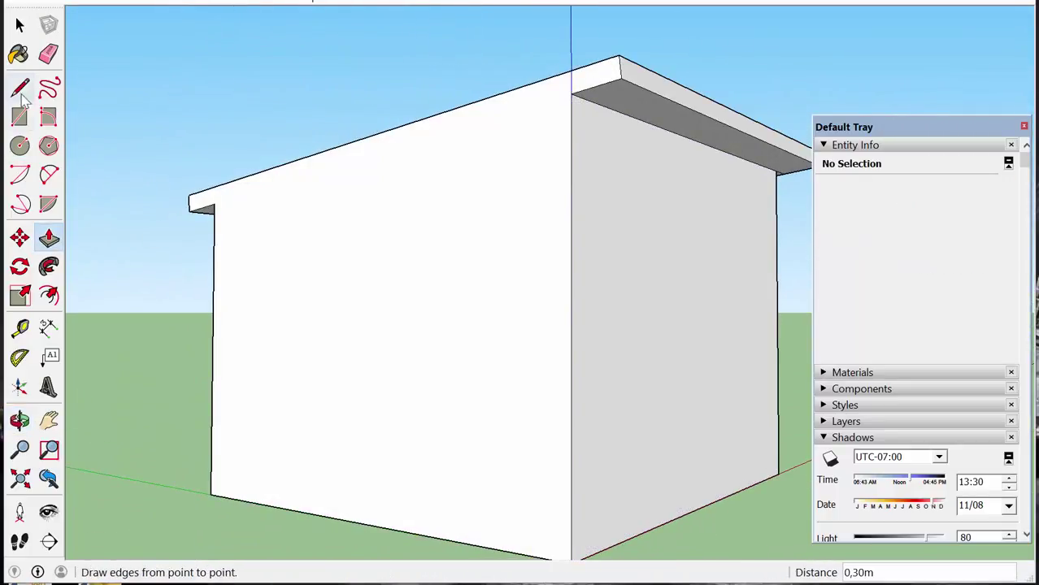
pyautogui.click(22, 91)
pyautogui.click(214, 205)
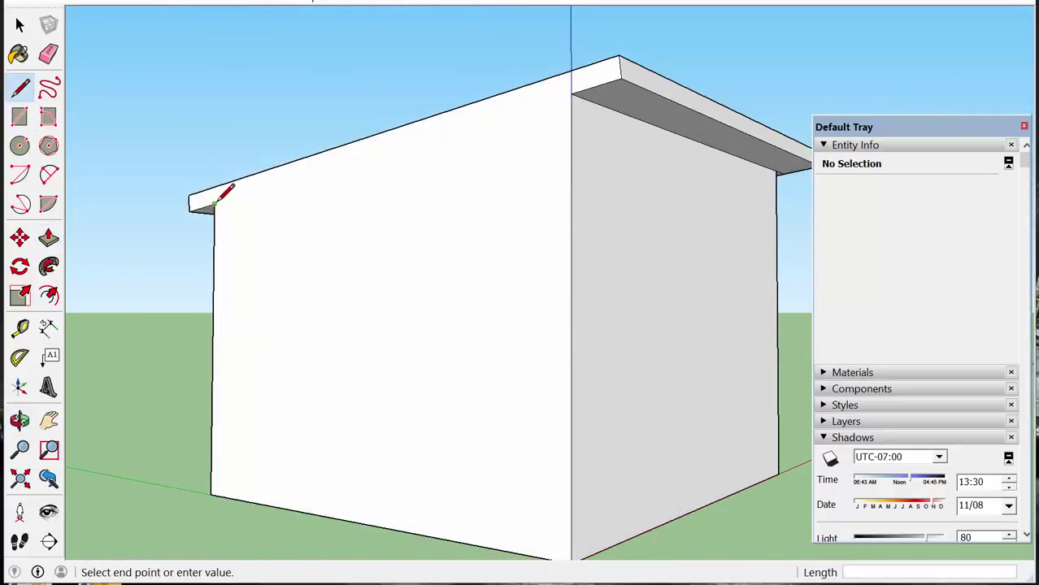
pyautogui.click(572, 95)
# Extend the roof strip above the opposite side wall outward 0.30 m with Push/Pull.
pyautogui.click(49, 237)
pyautogui.click(320, 173)
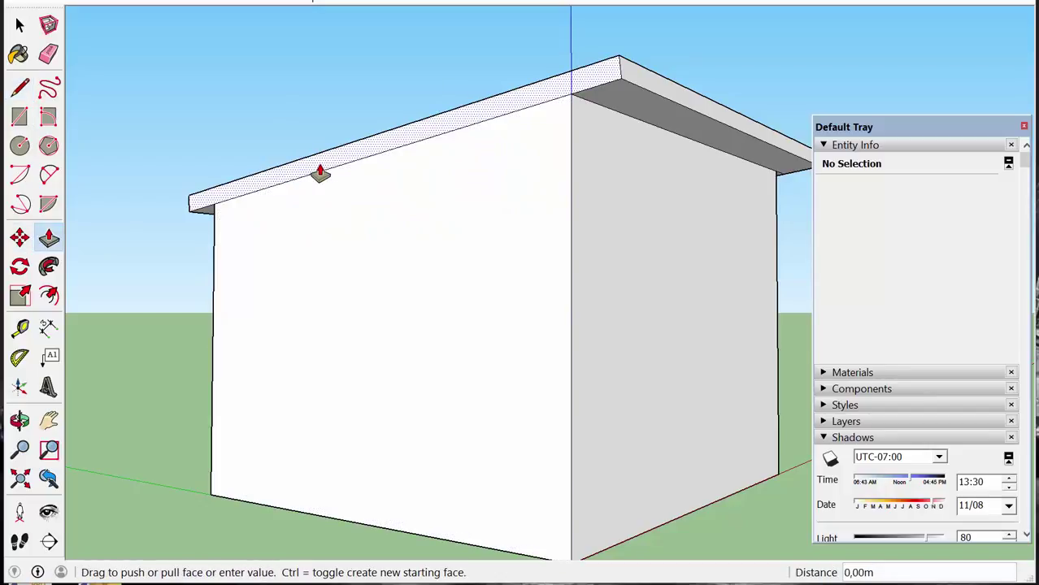
pyautogui.click(253, 166)
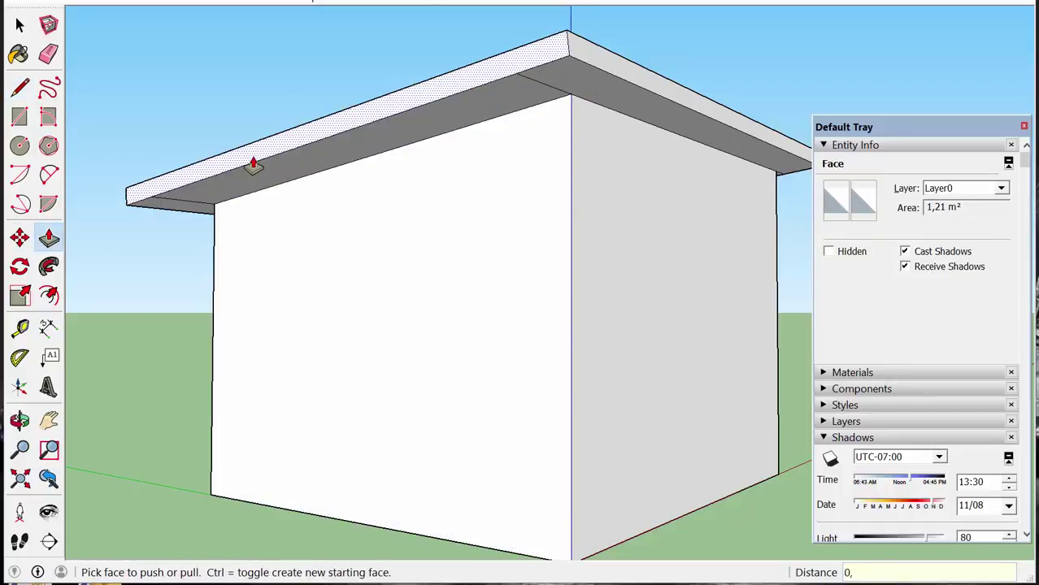
pyautogui.click(253, 166)
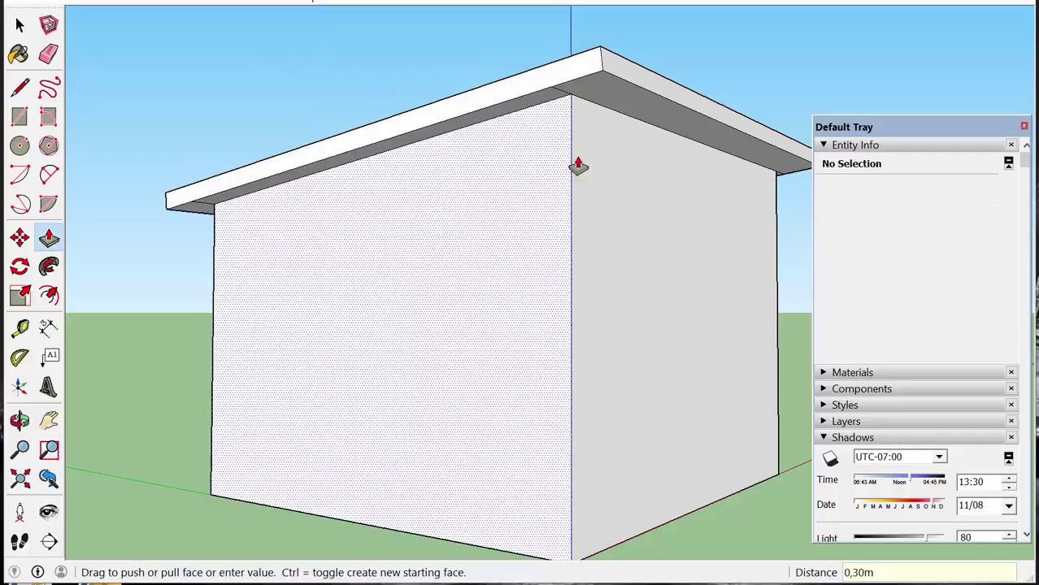
# Erase the leftover short edges at the corners on the underside of the roof overhangs.
pyautogui.moveTo(574, 163); pyautogui.dragTo(589, 132, button='middle')
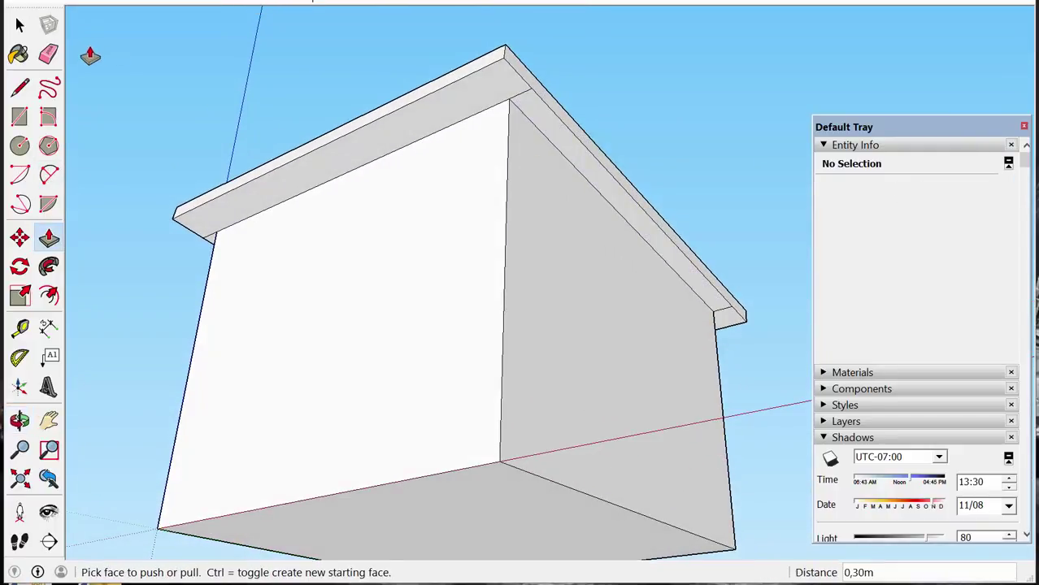
pyautogui.click(51, 54)
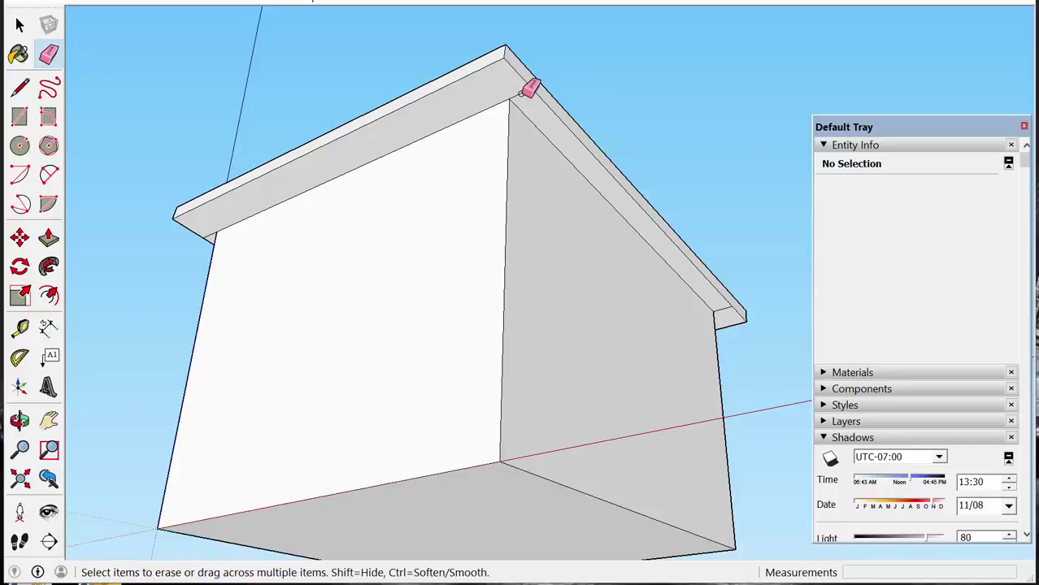
pyautogui.moveTo(740, 320)
pyautogui.mouseDown(button='middle')
pyautogui.moveTo(714, 291)
pyautogui.moveTo(606, 258)
pyautogui.moveTo(418, 48)
pyautogui.mouseUp(button='middle')
pyautogui.moveTo(323, 172)
pyautogui.mouseDown(button='middle')
pyautogui.moveTo(389, 151)
pyautogui.moveTo(260, 119)
pyautogui.mouseUp(button='middle')
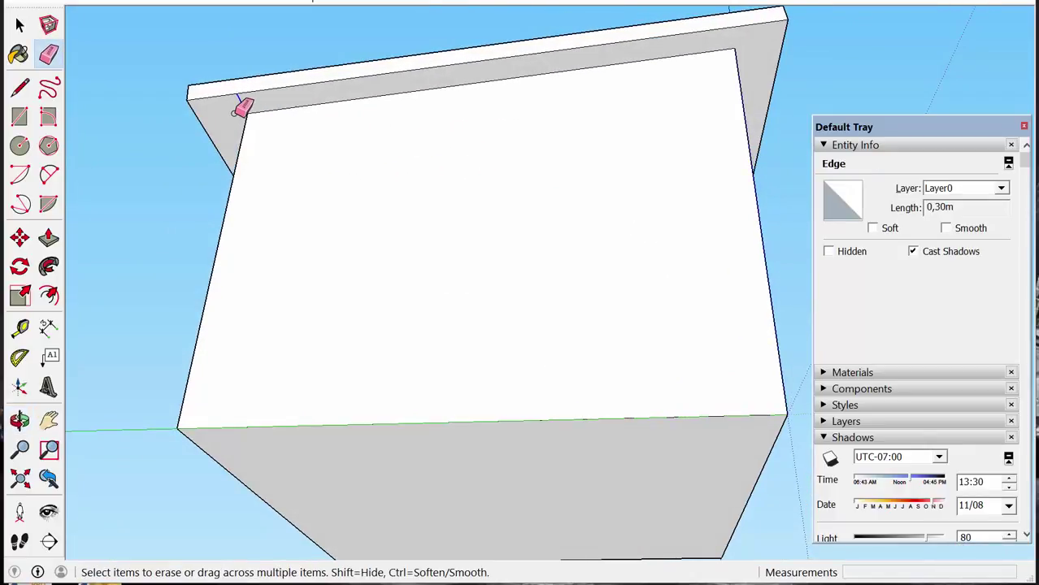
pyautogui.moveTo(345, 99)
pyautogui.mouseDown(button='middle')
pyautogui.moveTo(332, 264)
pyautogui.moveTo(370, 250)
pyautogui.moveTo(591, 234)
pyautogui.moveTo(558, 34)
pyautogui.moveTo(761, 292)
pyautogui.moveTo(498, 148)
pyautogui.moveTo(780, 242)
pyautogui.moveTo(673, 157)
pyautogui.moveTo(654, 76)
pyautogui.moveTo(707, 209)
pyautogui.moveTo(482, 262)
pyautogui.moveTo(686, 304)
pyautogui.moveTo(631, 218)
pyautogui.moveTo(656, 290)
pyautogui.moveTo(652, 232)
pyautogui.moveTo(640, 255)
pyautogui.moveTo(581, 287)
pyautogui.moveTo(631, 215)
pyautogui.moveTo(59, 146)
pyautogui.mouseUp(button='middle')
# Try a freehand rectangle about 3.78 m by 2.56 m on the tall wall, and undo it.
pyautogui.press('r')
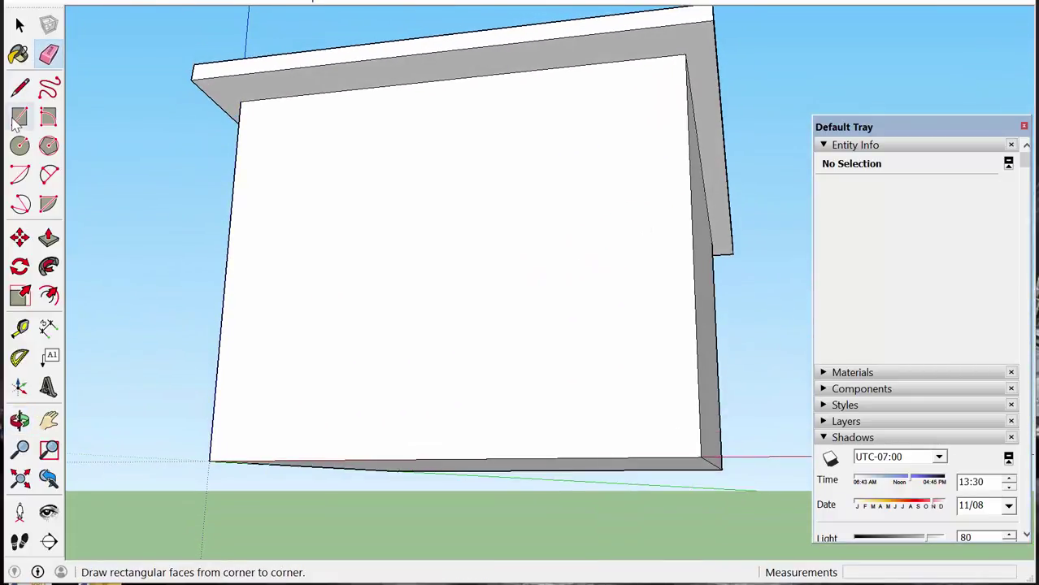
pyautogui.click(277, 118)
pyautogui.click(621, 326)
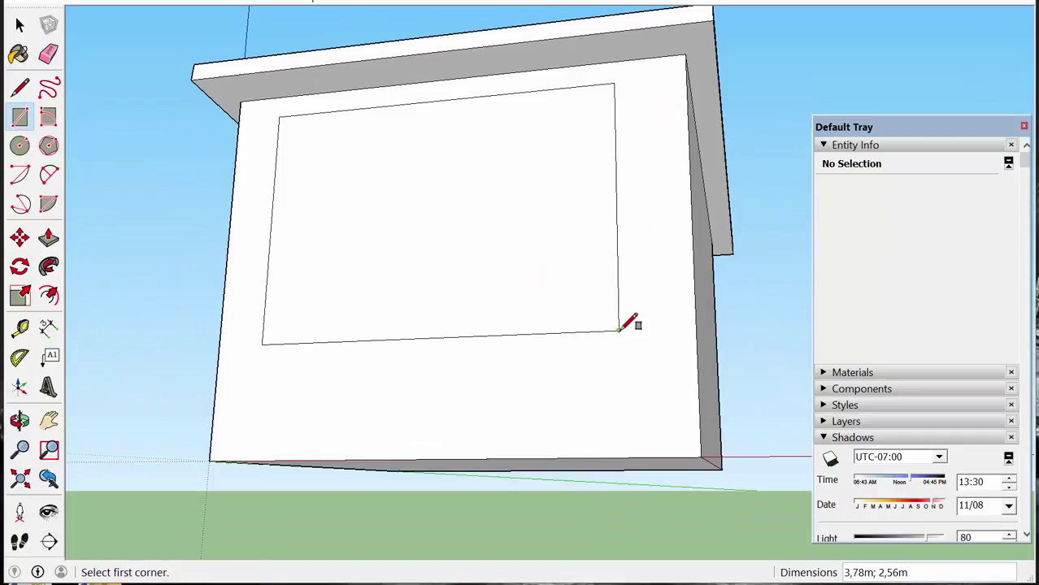
pyautogui.moveTo(621, 326)
pyautogui.mouseDown(button='middle')
pyautogui.moveTo(680, 316)
pyautogui.moveTo(717, 183)
pyautogui.moveTo(686, 301)
pyautogui.moveTo(661, 331)
pyautogui.mouseUp(button='middle')
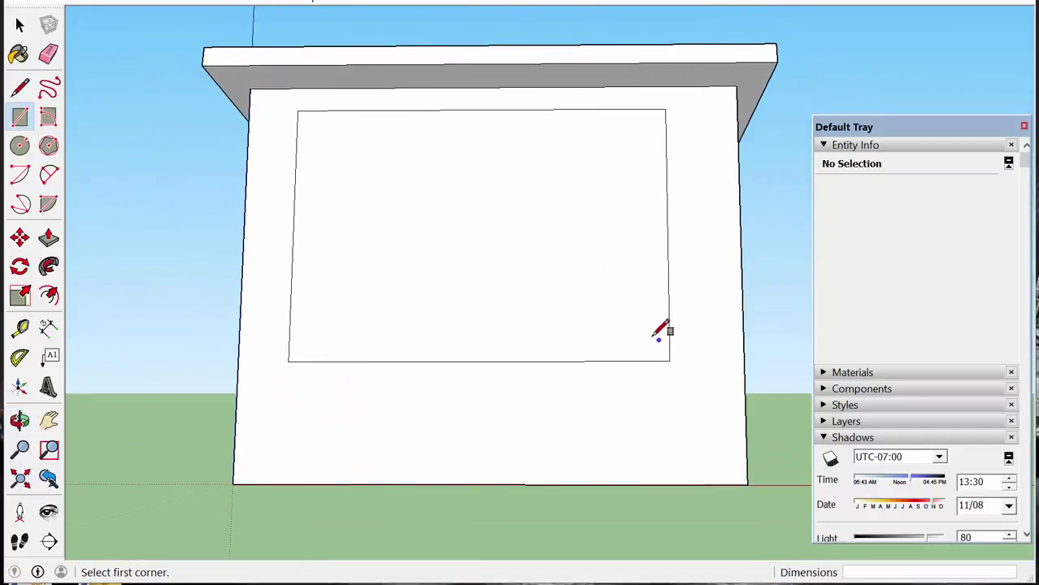
pyautogui.hotkey('ctrl', 'z')
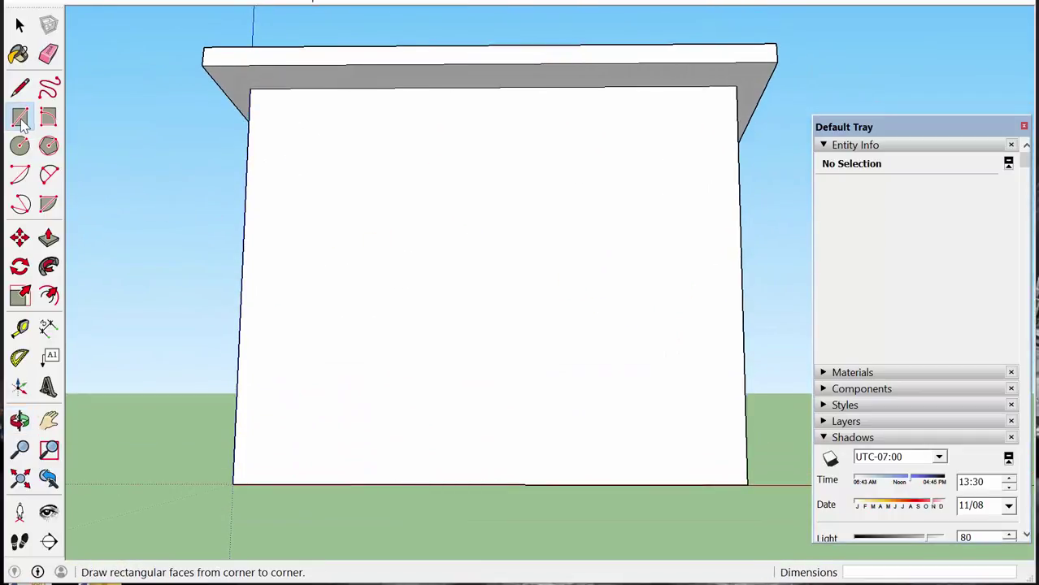
# Try offsetting the tall wall's outline inward by about 0.16 m, and undo it.
pyautogui.click(49, 296)
pyautogui.moveTo(302, 331); pyautogui.dragTo(255, 293, button='middle')
pyautogui.scroll(4, 248, 290)
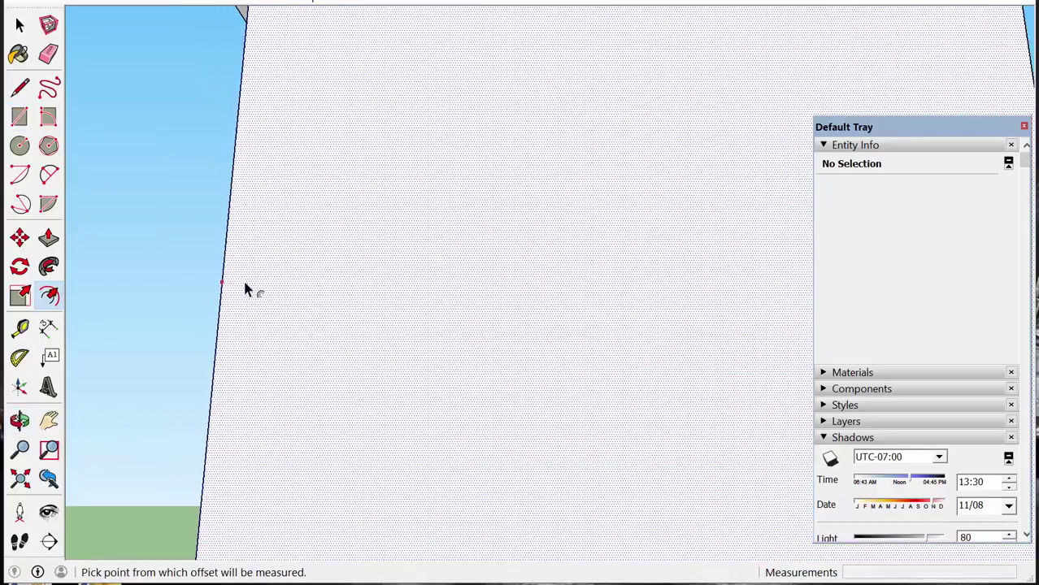
pyautogui.scroll(-3, 244, 285)
pyautogui.scroll(1, 229, 285)
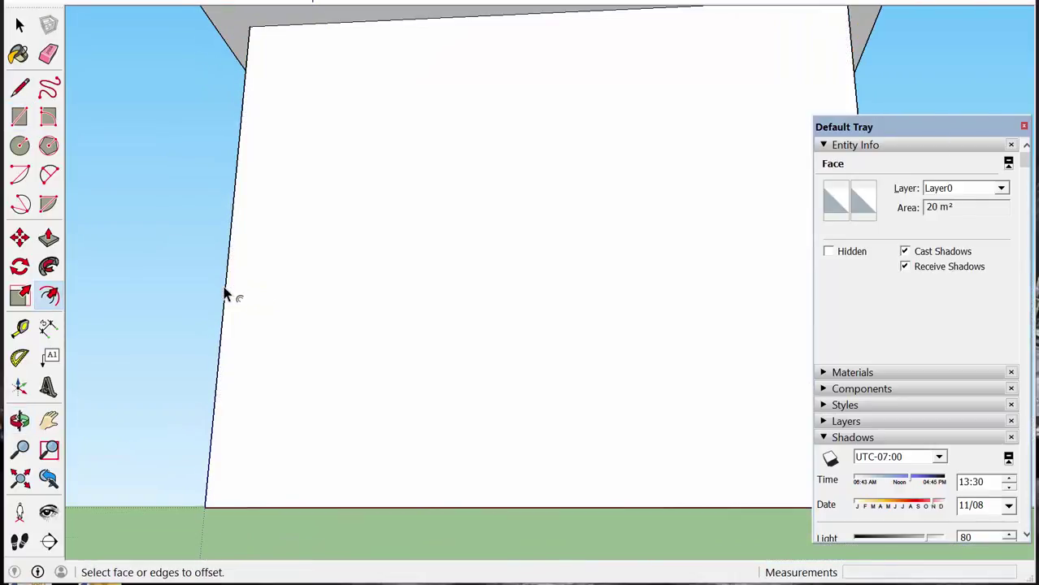
pyautogui.click(224, 298)
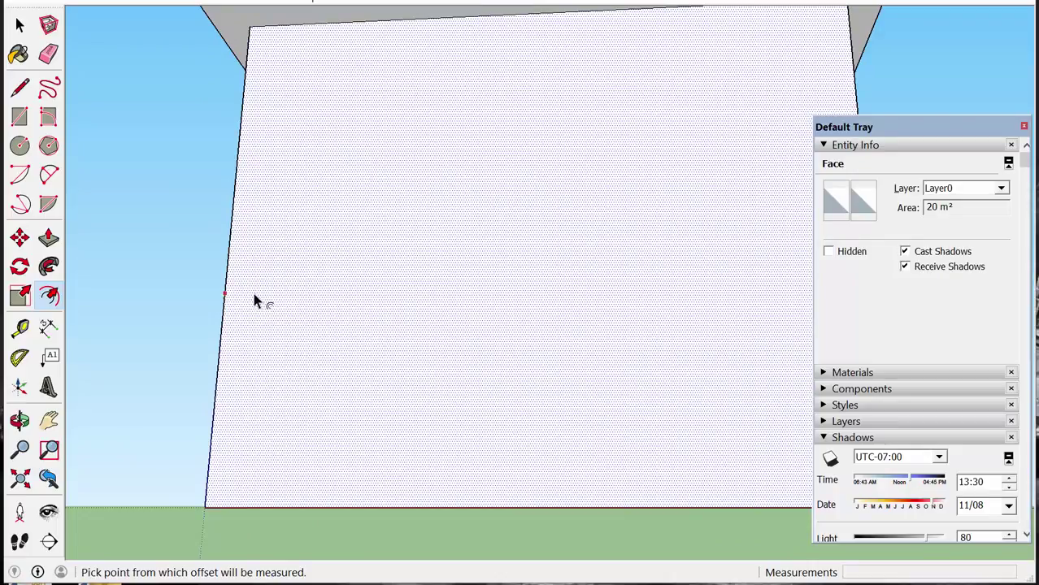
pyautogui.click(250, 303)
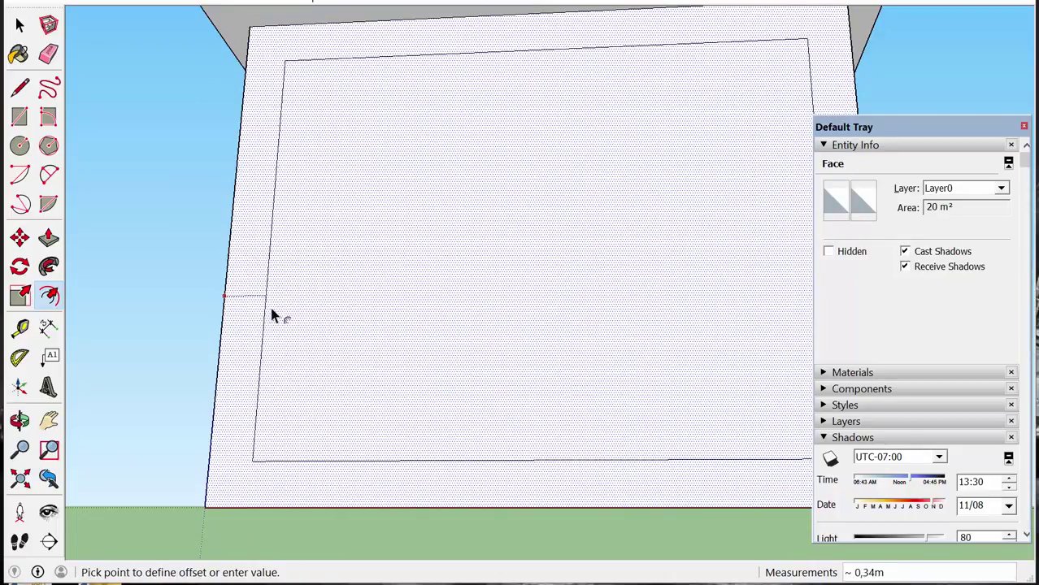
pyautogui.click(243, 317)
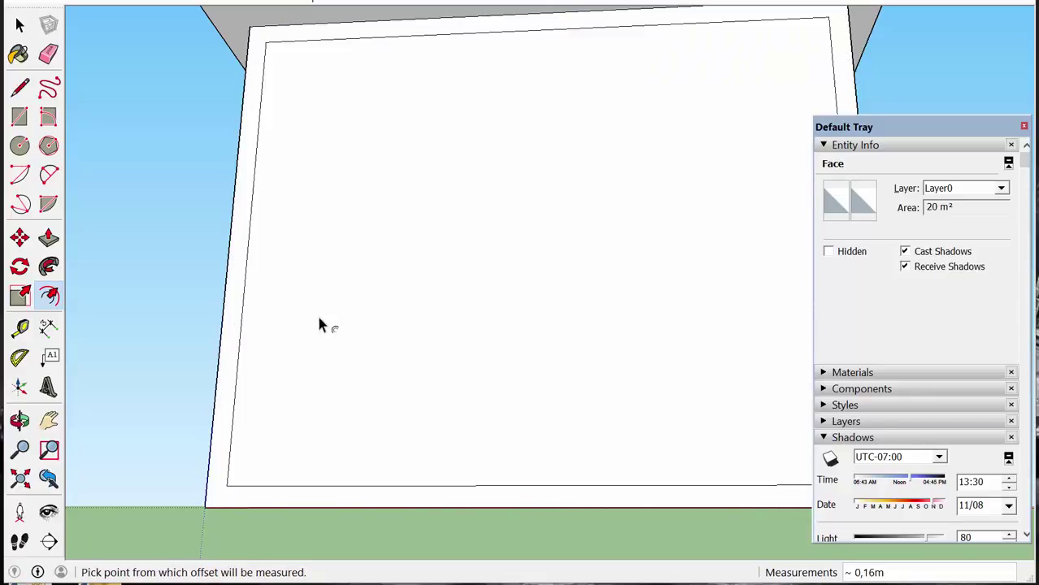
pyautogui.hotkey('ctrl', 'z')
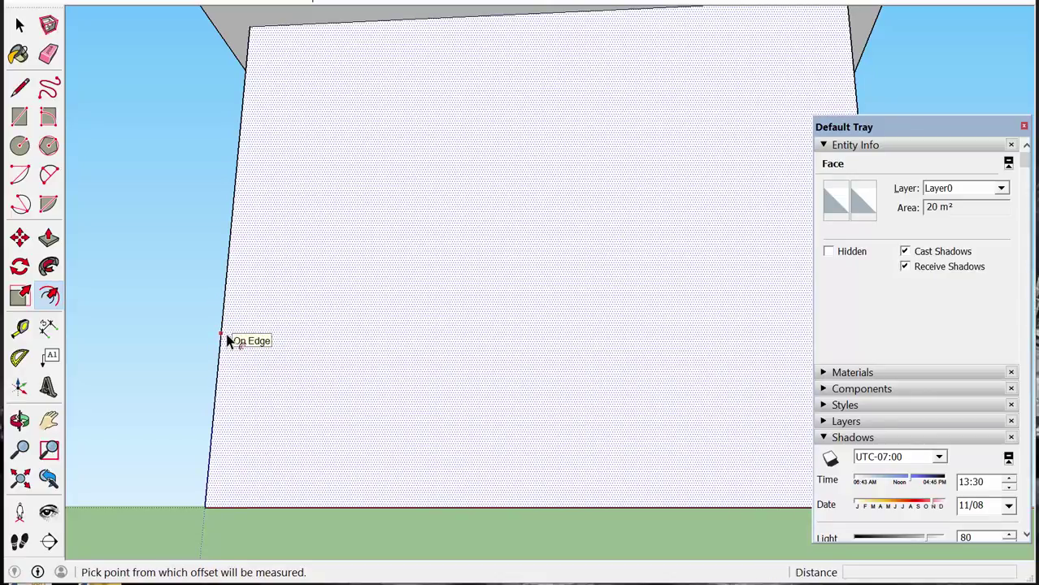
# Offset the tall wall's outline inward by about 0.37 m.
pyautogui.press('Escape')
pyautogui.click(224, 343)
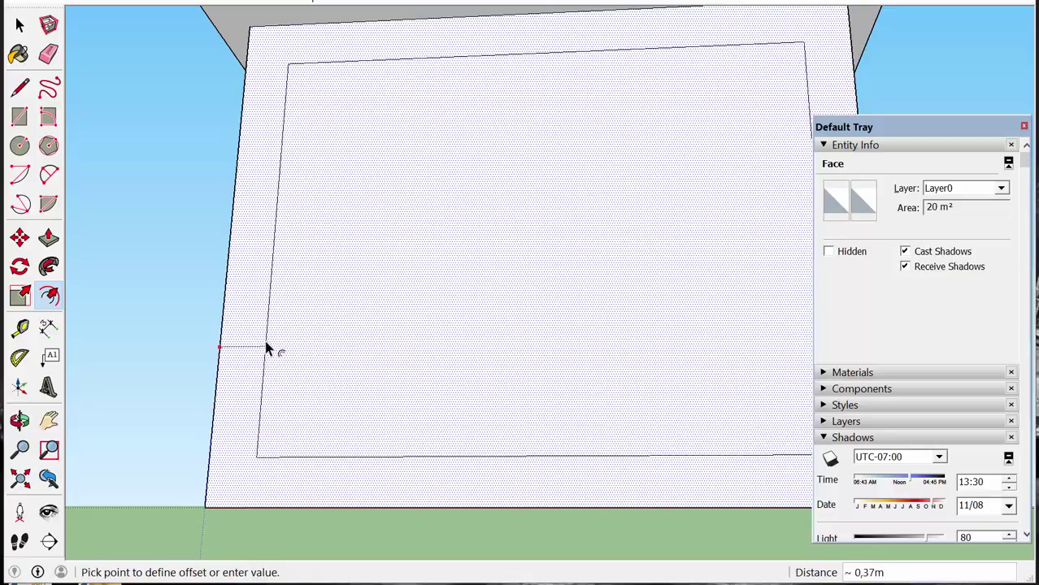
pyautogui.click(268, 348)
# Push the inner rectangle of the tall wall 0.2 m inward to create a recess within the frame.
pyautogui.moveTo(503, 244); pyautogui.dragTo(366, 327, button='middle')
pyautogui.press('f')
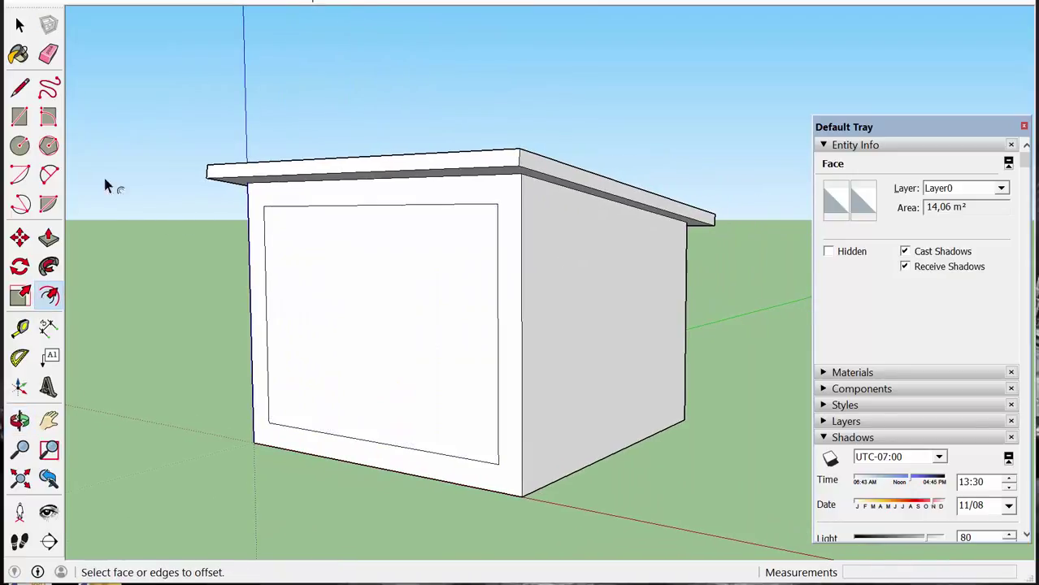
pyautogui.click(48, 237)
pyautogui.click(350, 332)
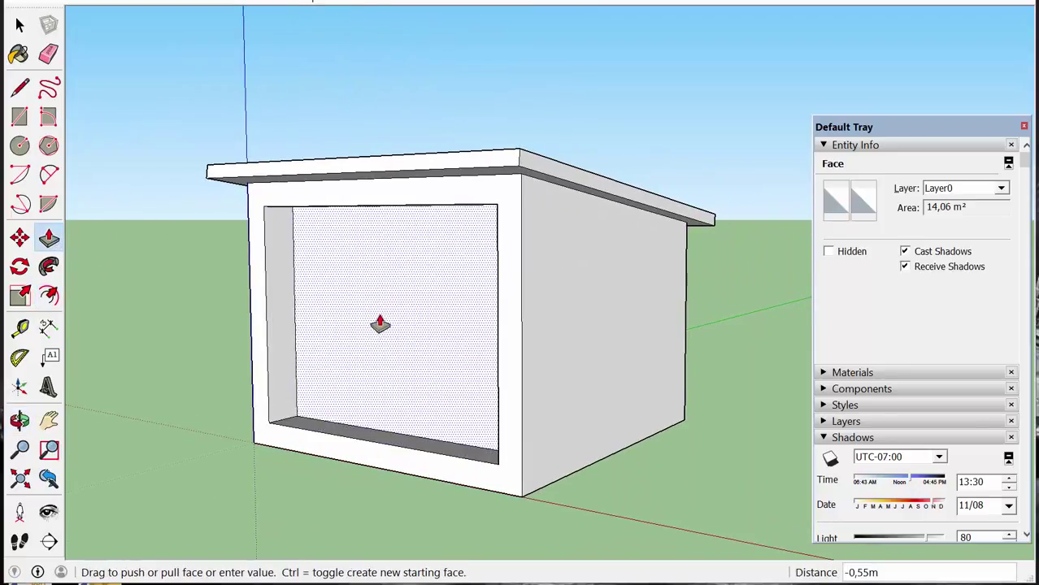
pyautogui.click(380, 322)
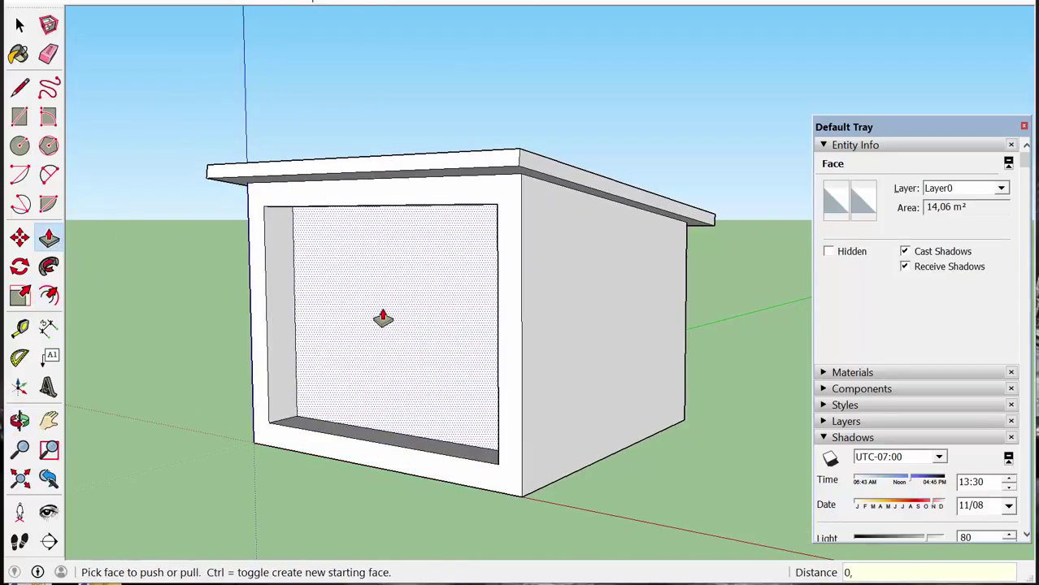
pyautogui.write('0,2')
pyautogui.press('Return')
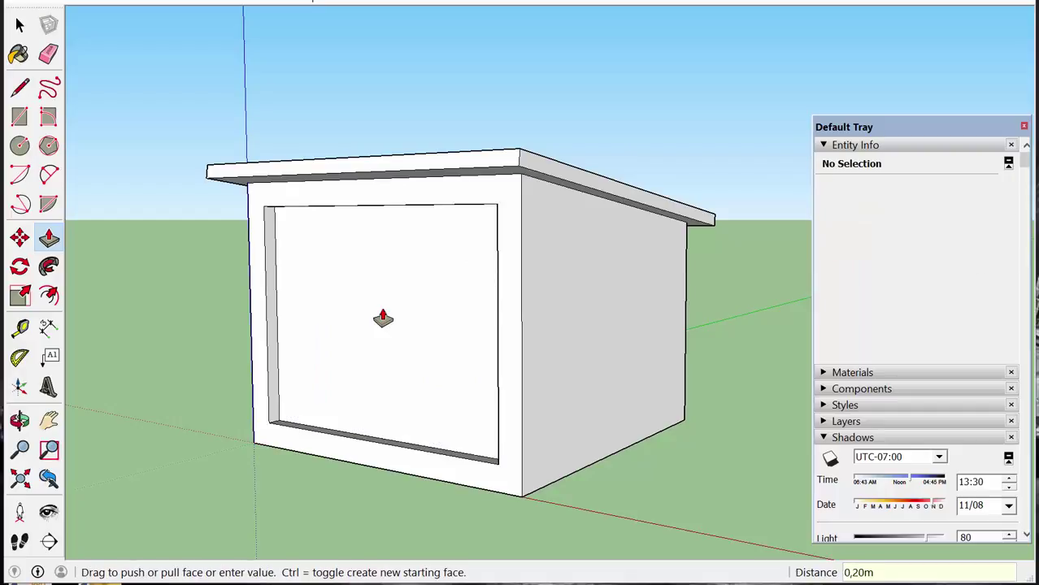
# Collapse the Entity Info details and open the material library with the Paint Bucket tool.
pyautogui.moveTo(392, 307); pyautogui.dragTo(642, 373, button='middle')
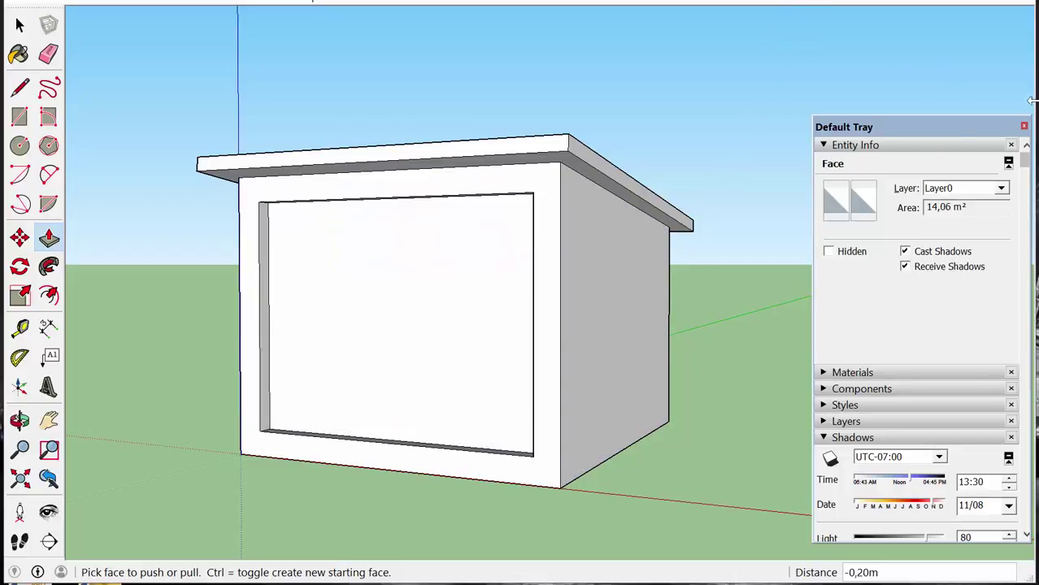
pyautogui.click(853, 148)
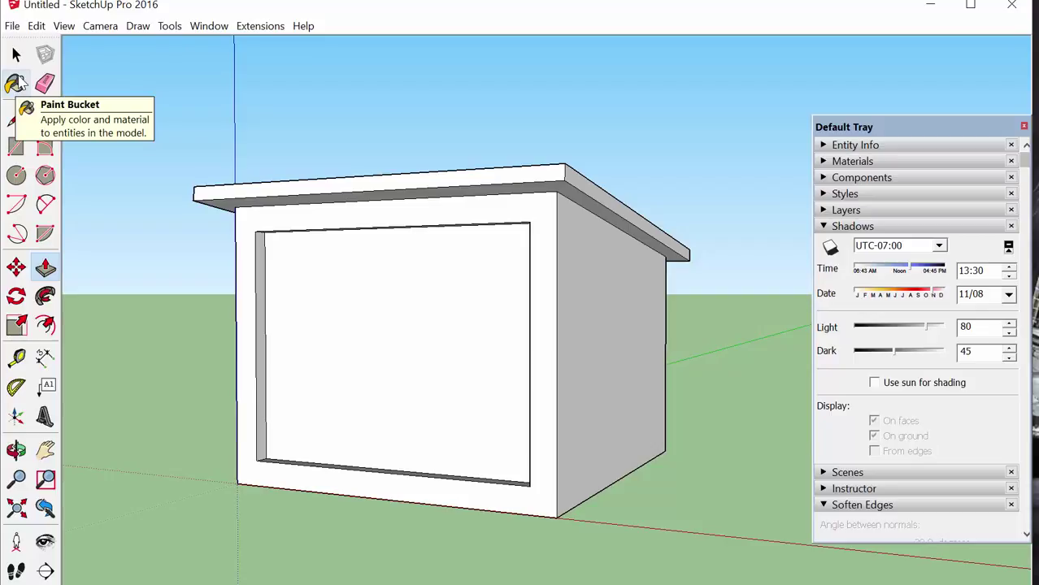
pyautogui.click(16, 85)
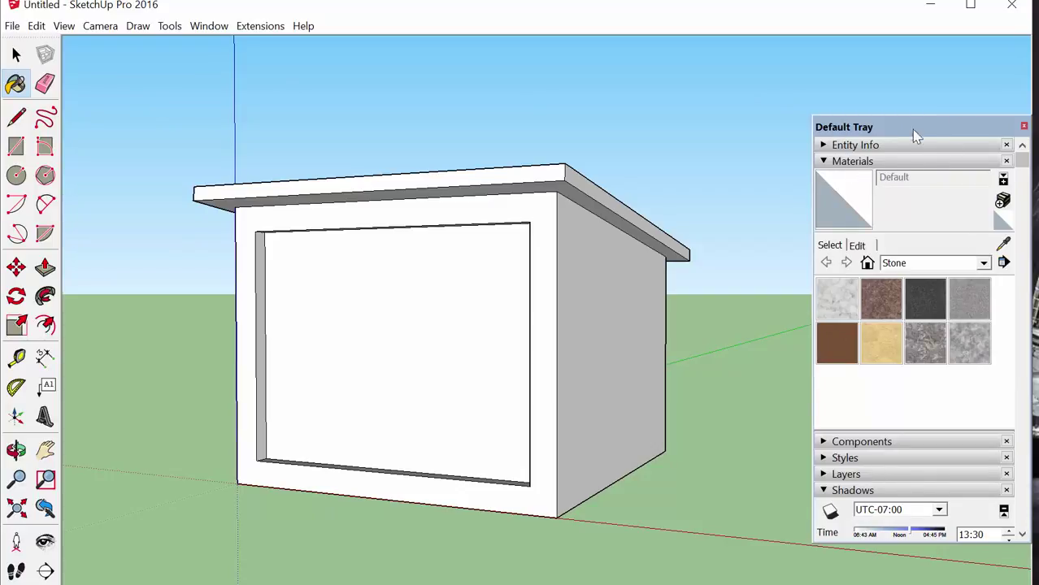
pyautogui.moveTo(911, 129)
pyautogui.mouseDown()
pyautogui.moveTo(871, 128)
pyautogui.moveTo(926, 134)
pyautogui.moveTo(904, 135)
pyautogui.mouseUp()
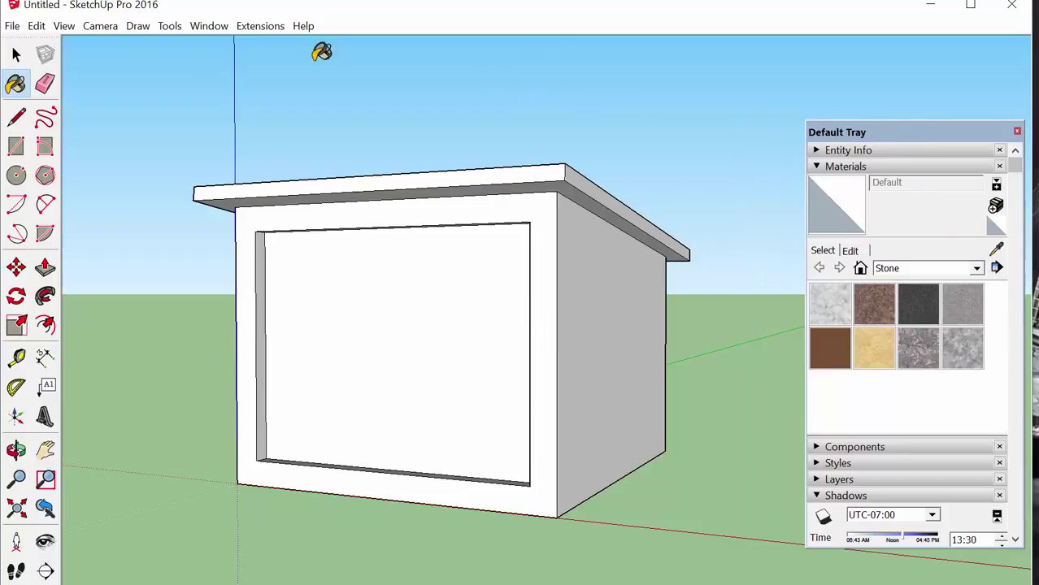
# Hide the Default Tray and show it again.
pyautogui.click(209, 26)
pyautogui.moveTo(193, 46)
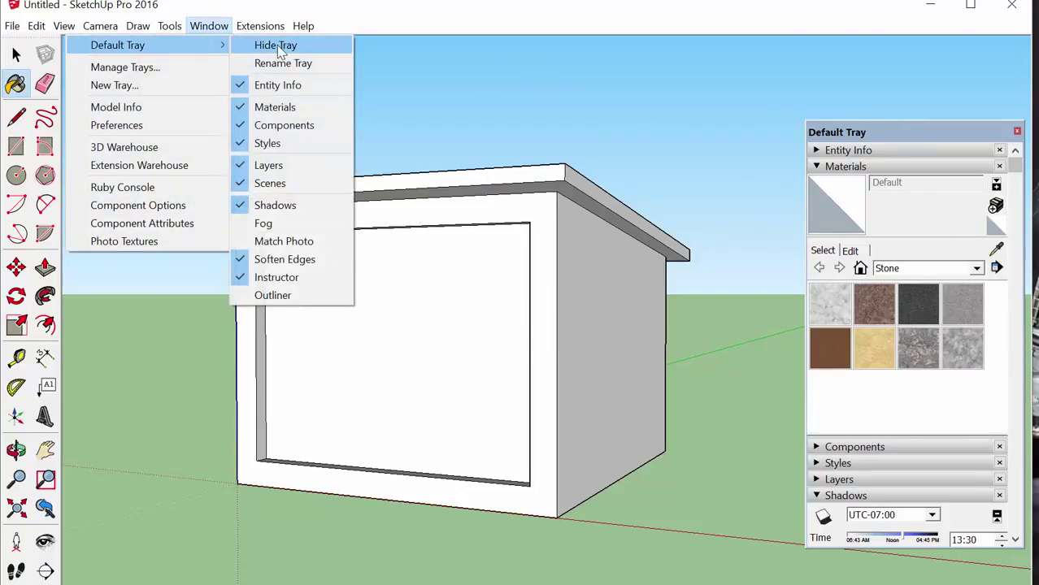
pyautogui.click(283, 46)
pyautogui.click(209, 26)
pyautogui.moveTo(204, 45)
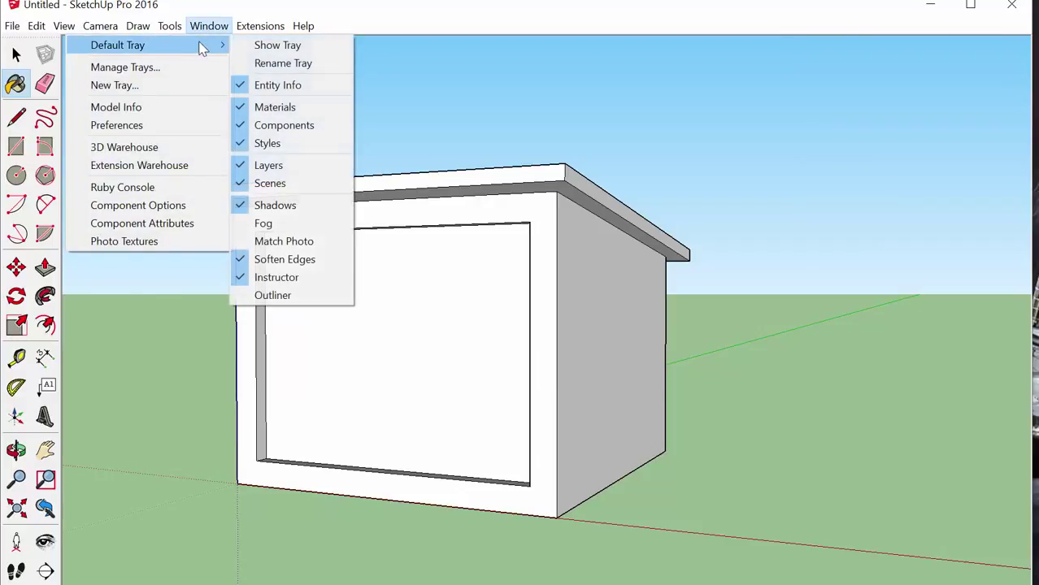
pyautogui.click(299, 45)
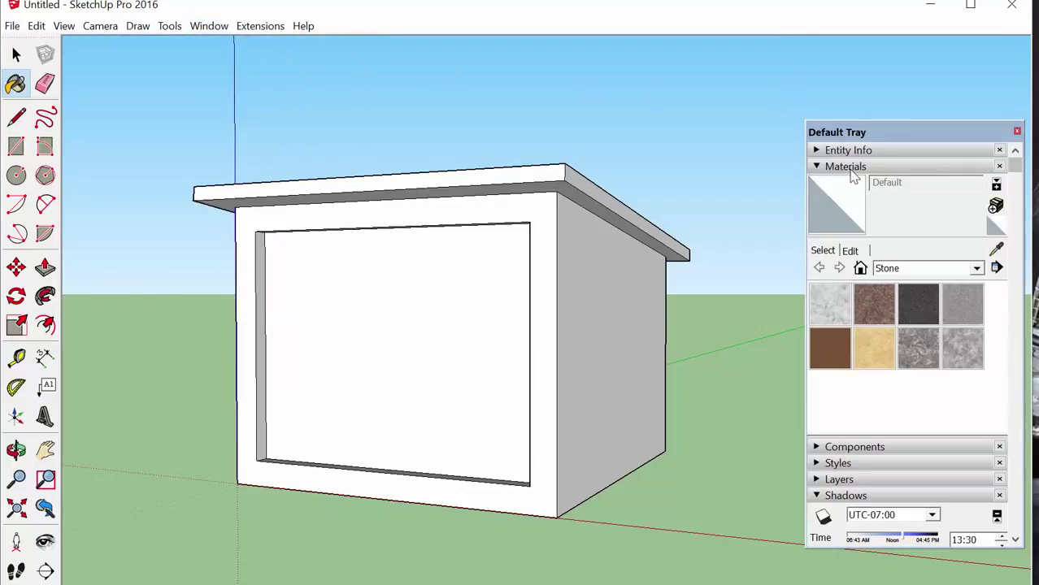
pyautogui.click(850, 168)
pyautogui.click(850, 167)
pyautogui.click(203, 29)
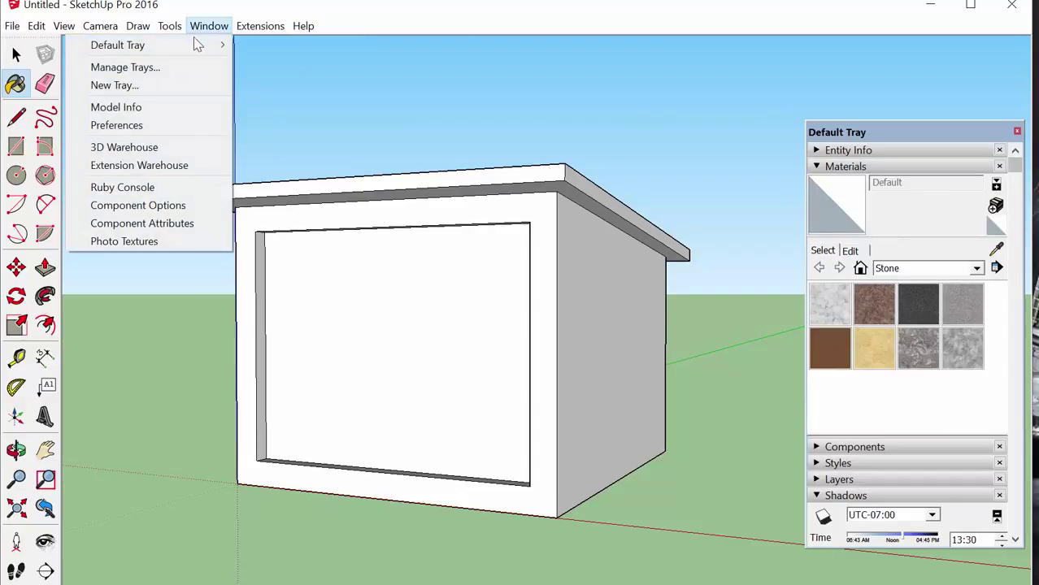
pyautogui.moveTo(198, 45)
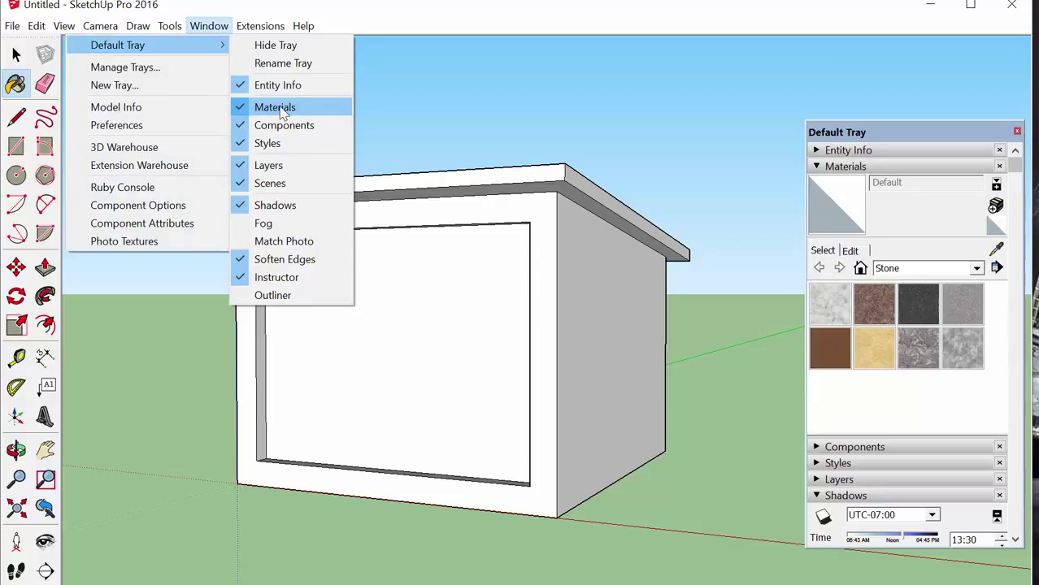
pyautogui.click(317, 8)
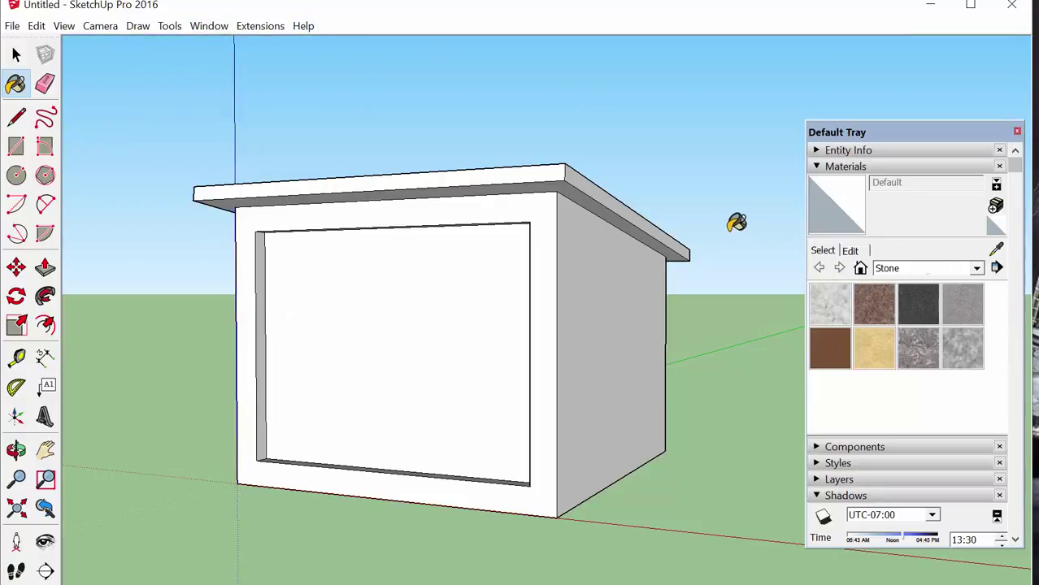
# Paint the recessed panel of the tall wall with Translucent Glass Tinted from the Glass and Mirrors materials.
pyautogui.click(929, 269)
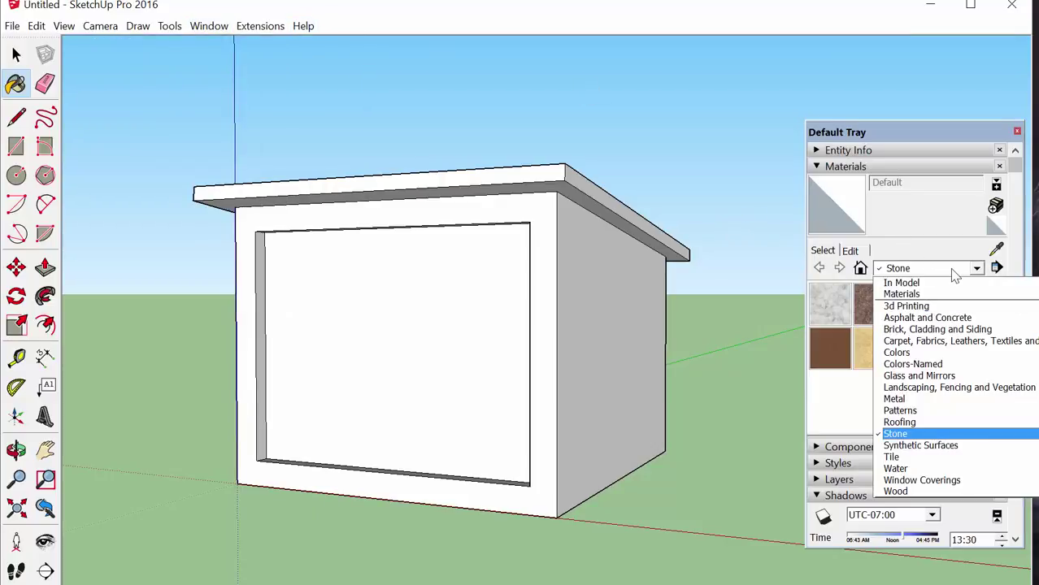
pyautogui.click(952, 379)
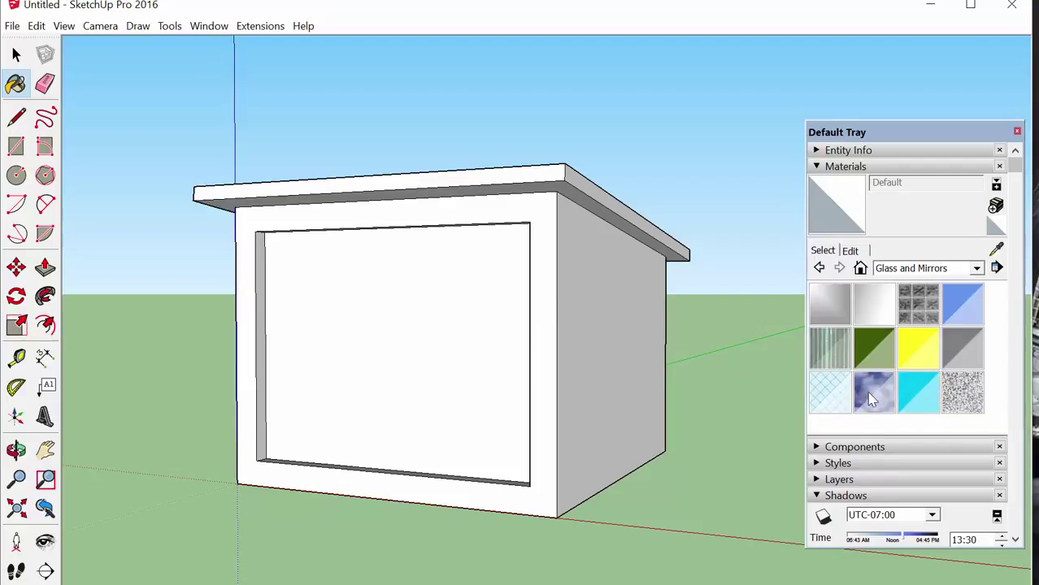
pyautogui.click(913, 393)
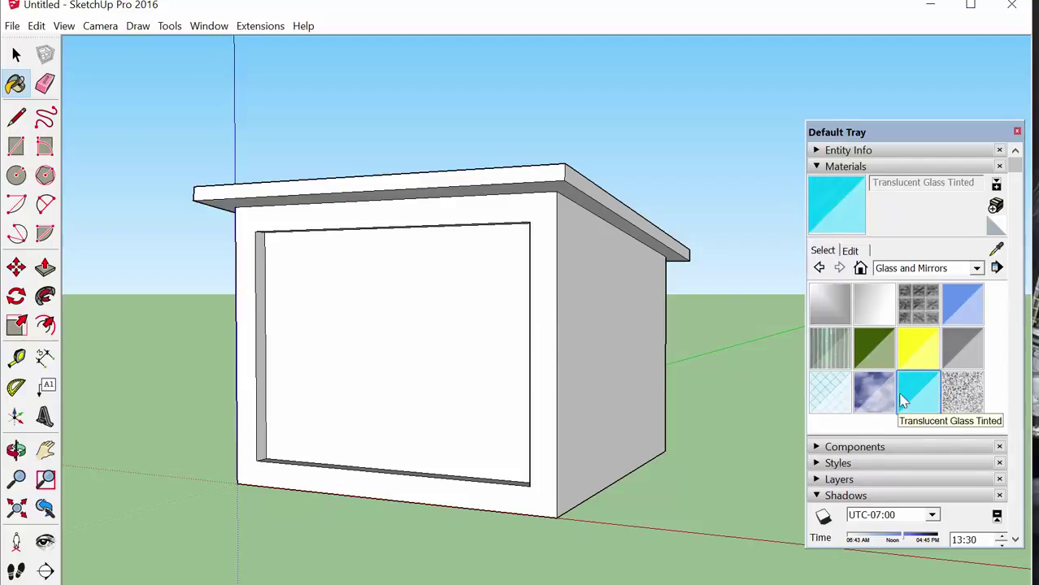
pyautogui.click(410, 333)
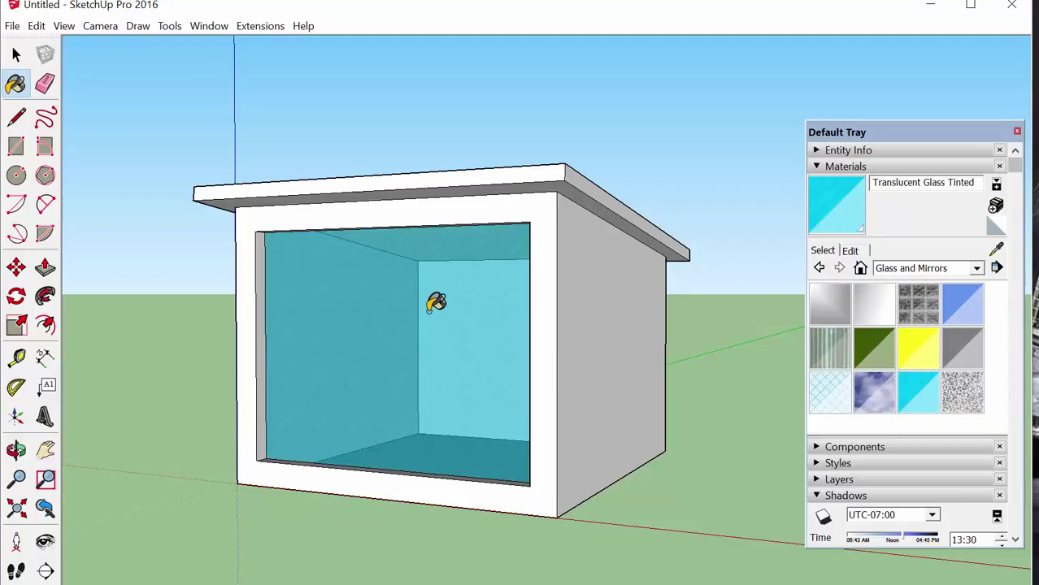
# Offset the outline of the house's underside slightly inward, leaving a narrow border around the bottom face.
pyautogui.moveTo(427, 297)
pyautogui.mouseDown(button='middle')
pyautogui.moveTo(531, 356)
pyautogui.moveTo(529, 260)
pyautogui.moveTo(496, 364)
pyautogui.moveTo(421, 289)
pyautogui.moveTo(492, 193)
pyautogui.moveTo(626, 162)
pyautogui.moveTo(526, 130)
pyautogui.moveTo(660, 85)
pyautogui.moveTo(573, 86)
pyautogui.moveTo(462, 244)
pyautogui.moveTo(659, 72)
pyautogui.moveTo(565, 338)
pyautogui.mouseUp(button='middle')
pyautogui.scroll(2, 565, 337)
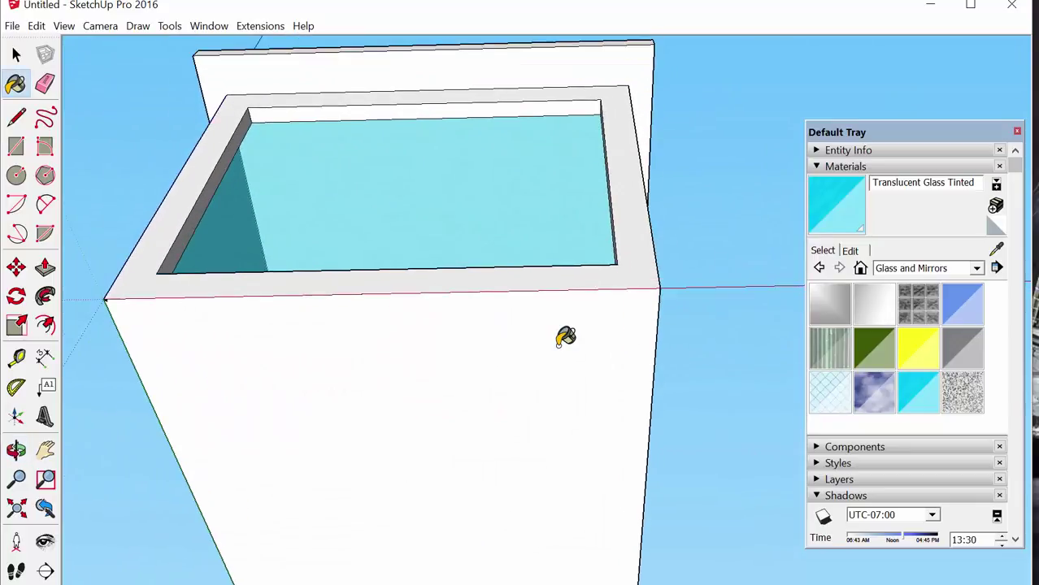
pyautogui.scroll(-3, 569, 325)
pyautogui.moveTo(621, 230)
pyautogui.mouseDown(button='middle')
pyautogui.moveTo(577, 309)
pyautogui.moveTo(531, 234)
pyautogui.moveTo(585, 225)
pyautogui.moveTo(584, 128)
pyautogui.moveTo(670, 98)
pyautogui.mouseUp(button='middle')
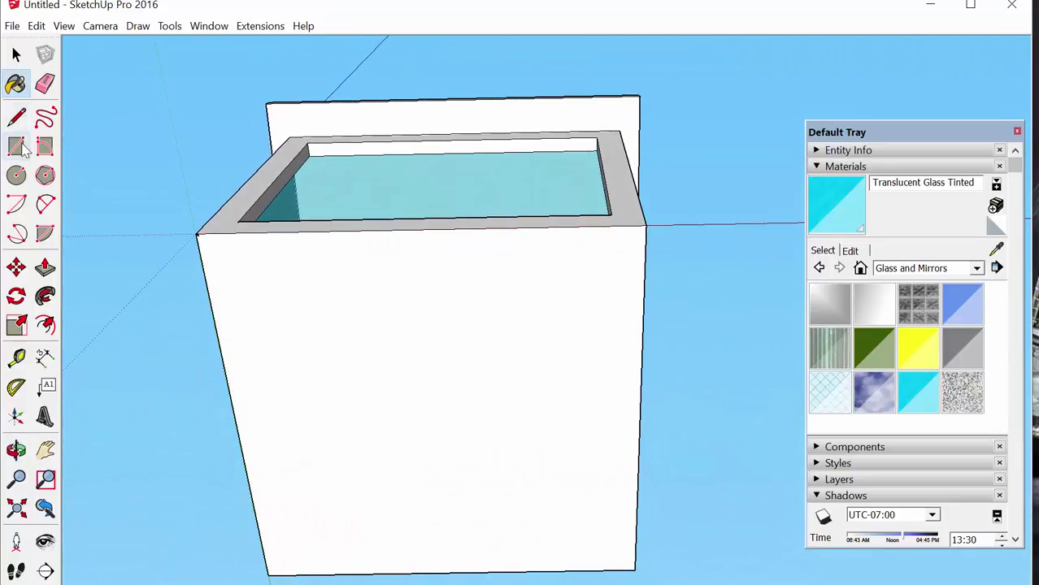
pyautogui.click(45, 325)
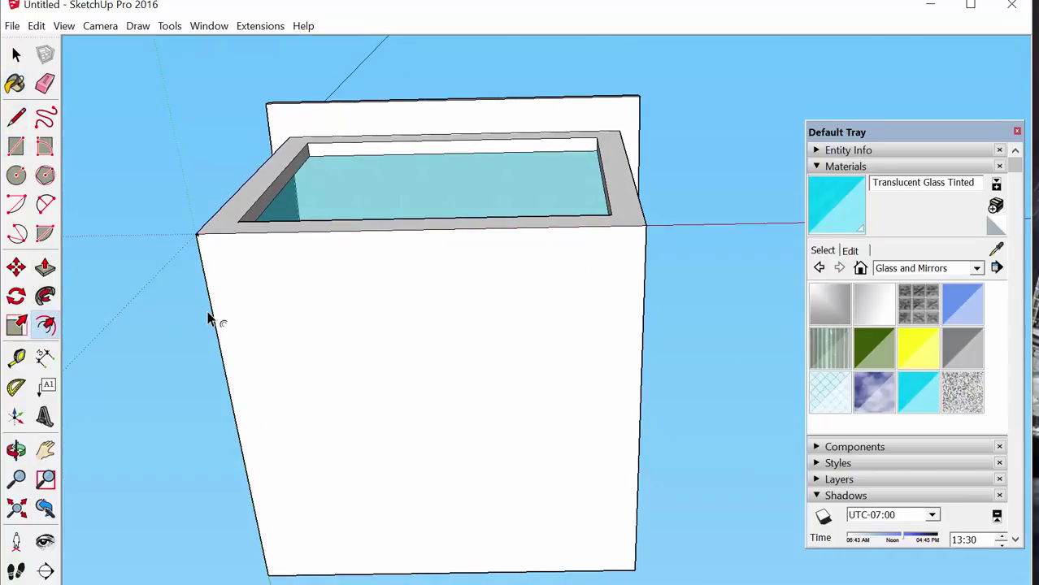
pyautogui.click(222, 323)
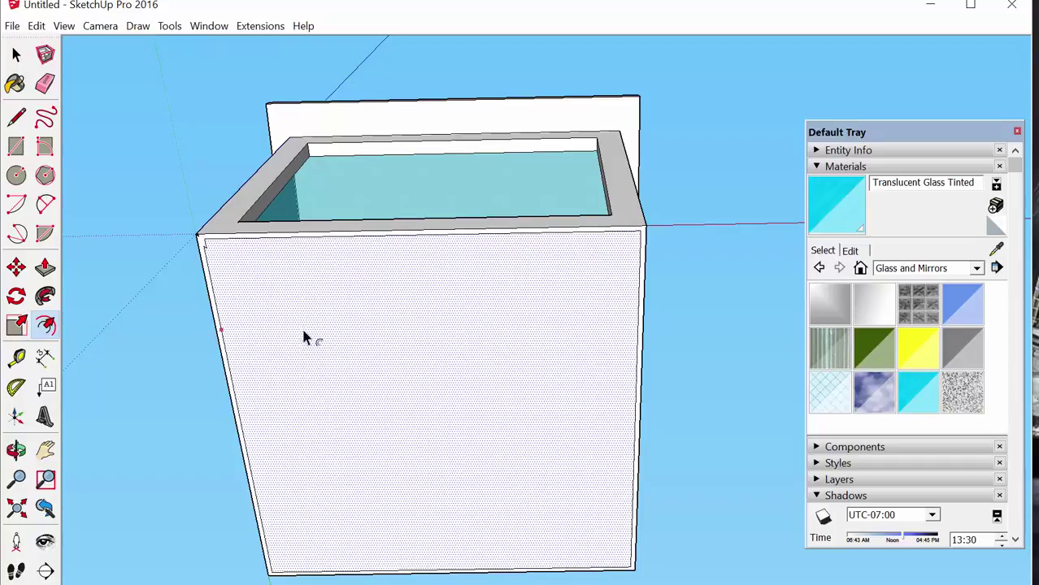
pyautogui.moveTo(302, 336); pyautogui.dragTo(419, 321, button='middle')
pyautogui.click(262, 65)
pyautogui.scroll(-6, 262, 66)
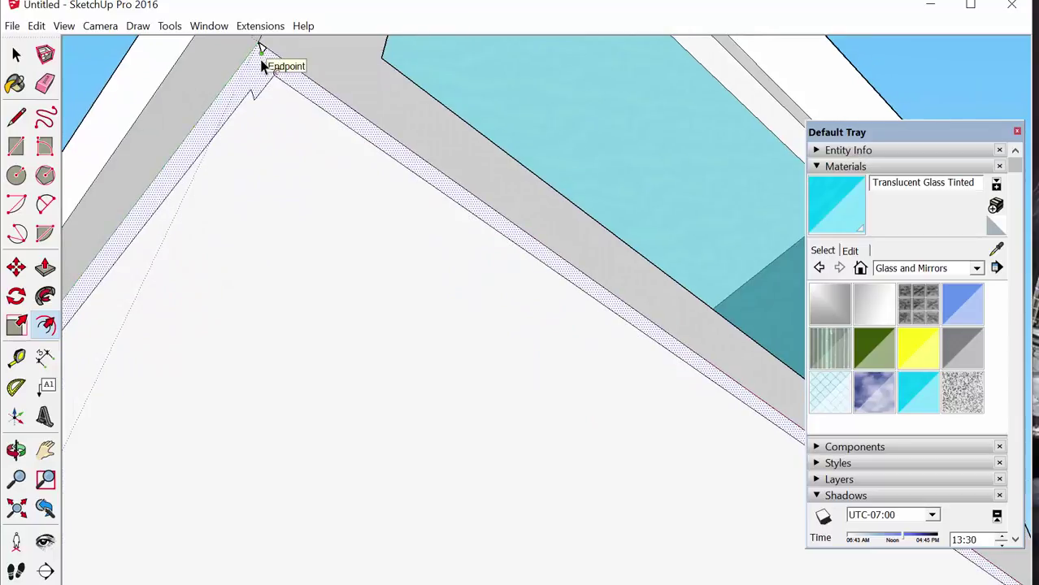
pyautogui.hotkey('ctrl', 't')
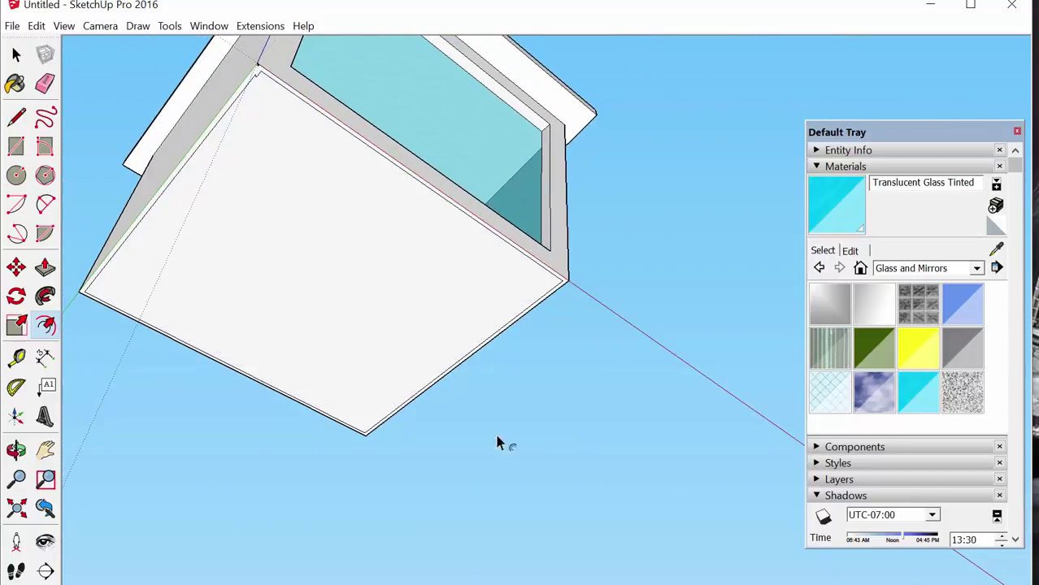
# Extrude the inner face of the underside downward to form a low, slightly inset base beneath the house.
pyautogui.moveTo(538, 296); pyautogui.dragTo(618, 365, button='middle')
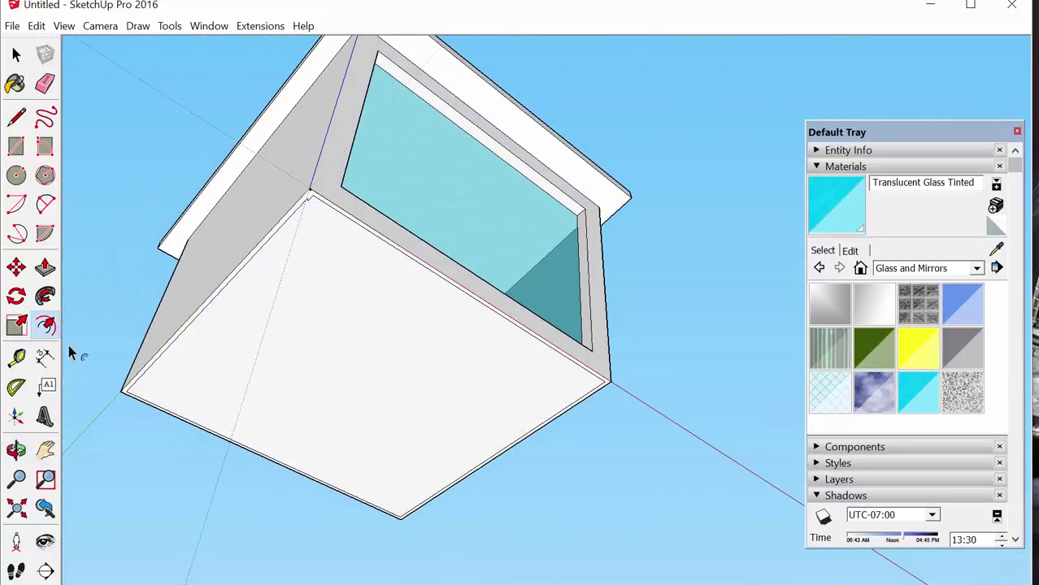
pyautogui.click(45, 268)
pyautogui.click(399, 406)
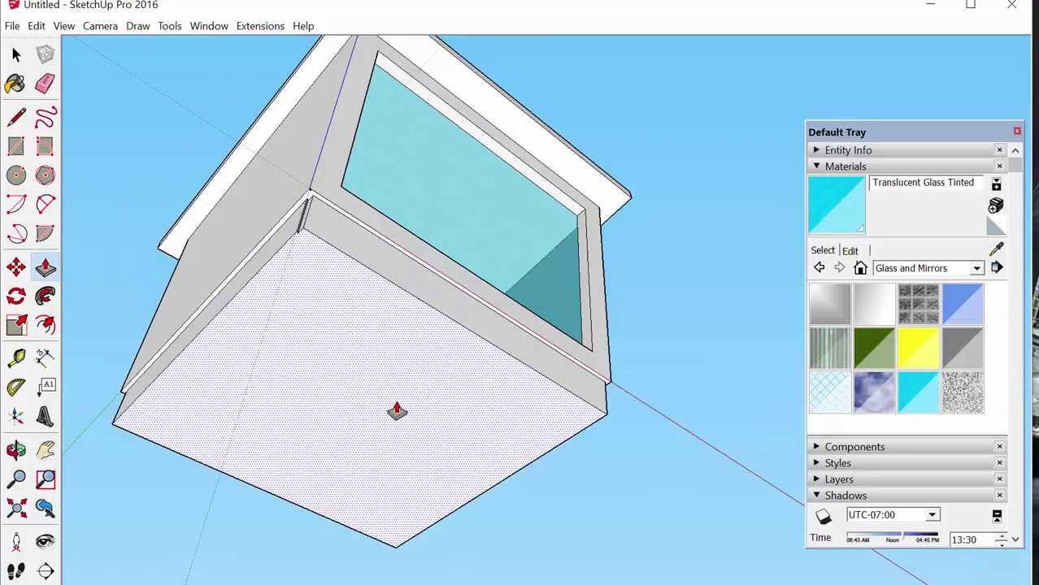
pyautogui.moveTo(395, 414); pyautogui.dragTo(449, 359, button='middle')
pyautogui.scroll(2, 430, 351)
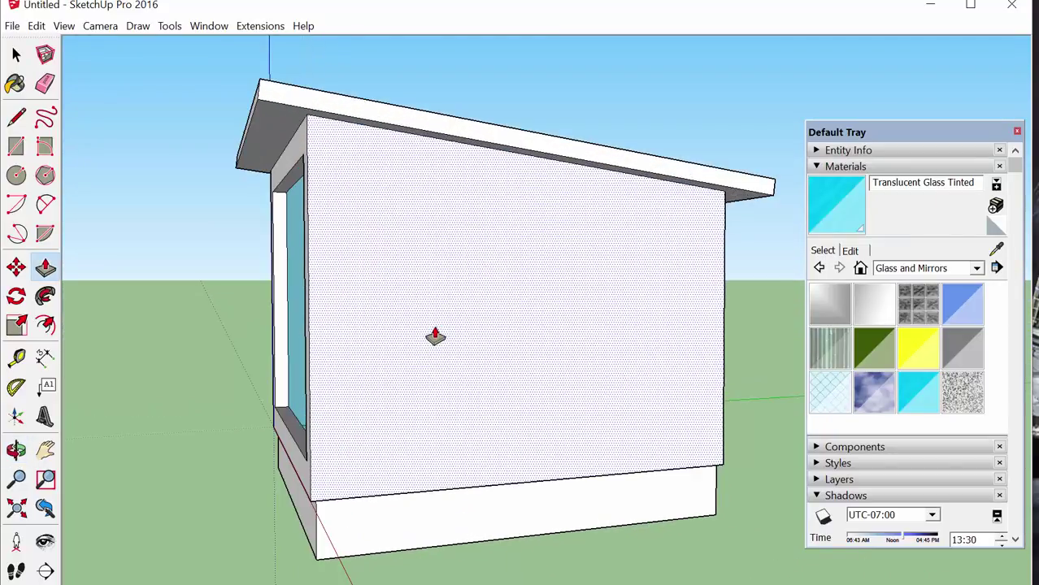
pyautogui.hotkey('ctrl', 't')
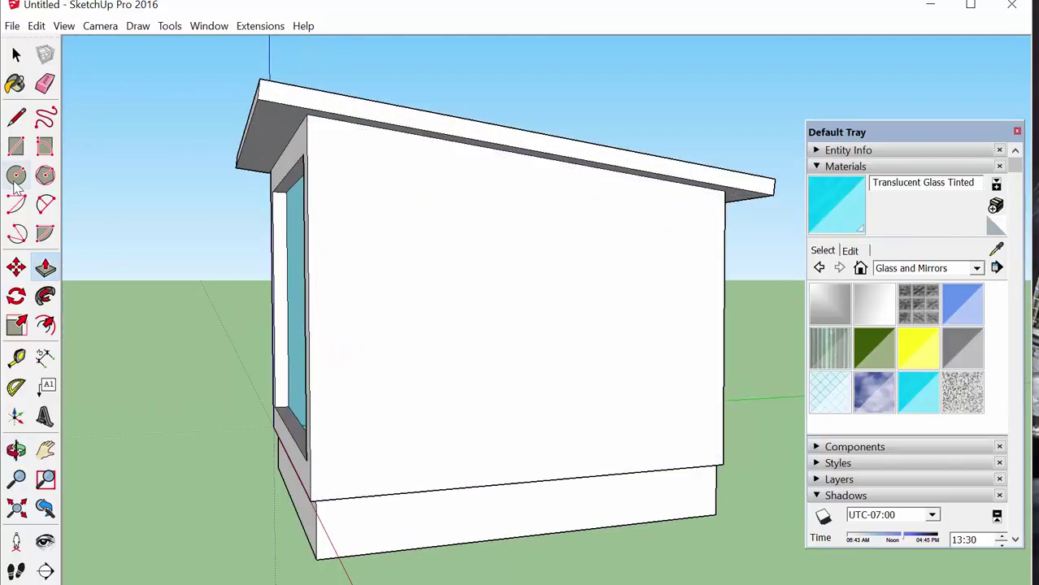
# Draw two concentric circles on the upper part of the side wall, the second slightly smaller than the first.
pyautogui.click(15, 179)
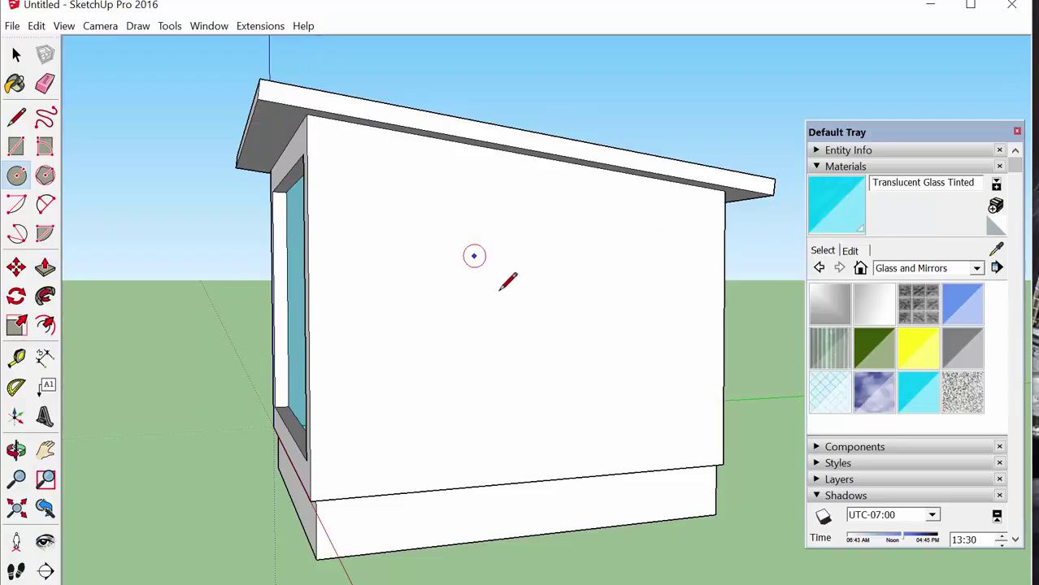
pyautogui.click(474, 256)
pyautogui.click(515, 313)
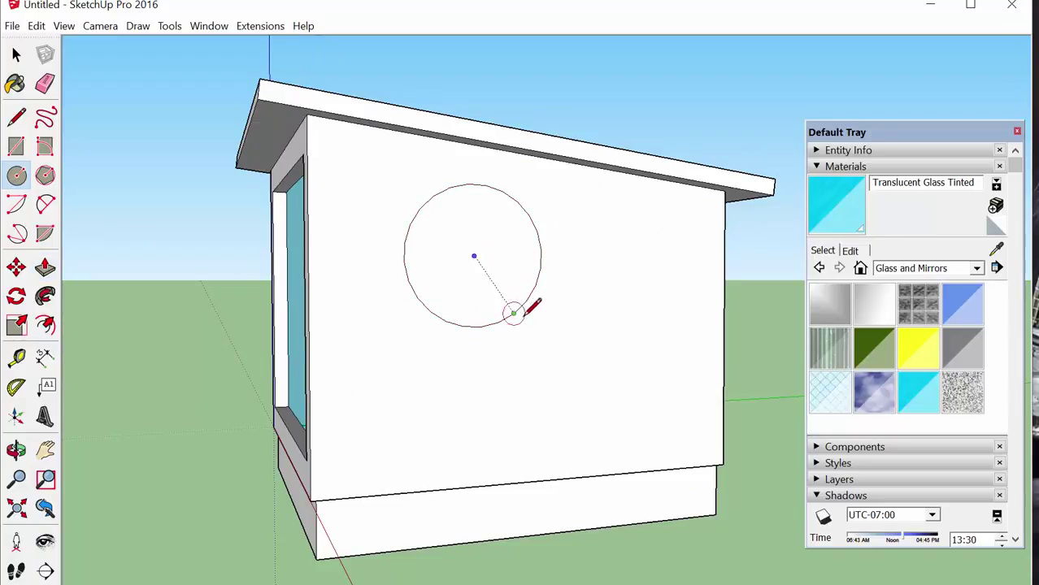
pyautogui.click(474, 256)
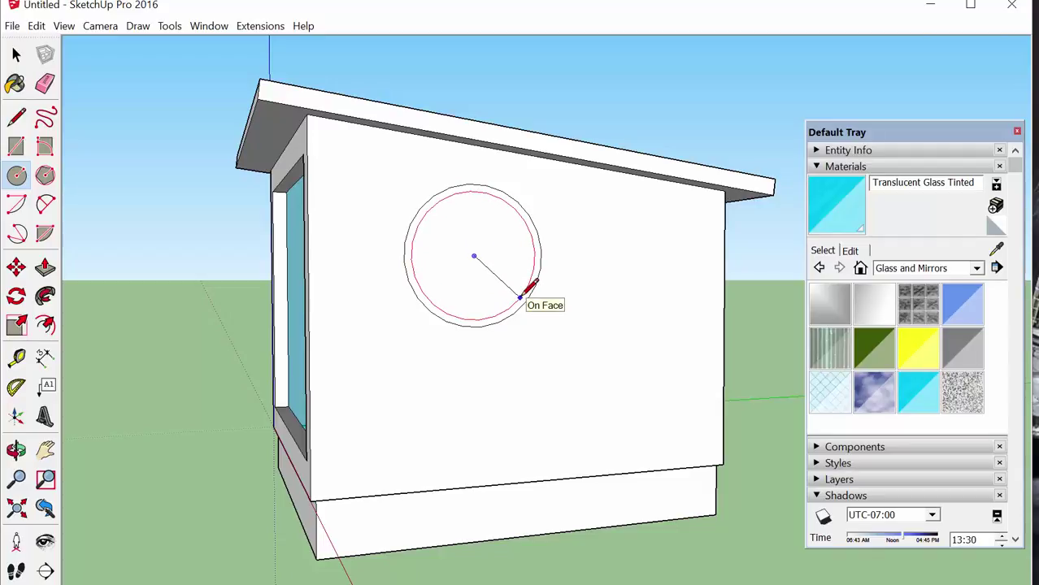
pyautogui.click(534, 284)
# Pull the ring between the circles slightly out of the side wall and push the inner circle inward.
pyautogui.moveTo(441, 234); pyautogui.dragTo(457, 294, button='middle')
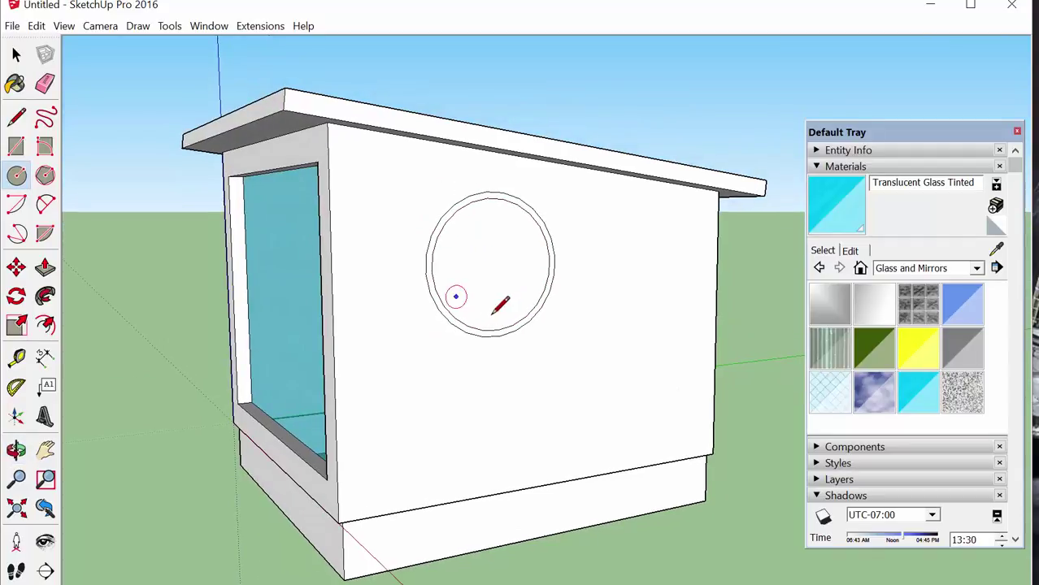
pyautogui.scroll(3, 457, 294)
pyautogui.click(44, 266)
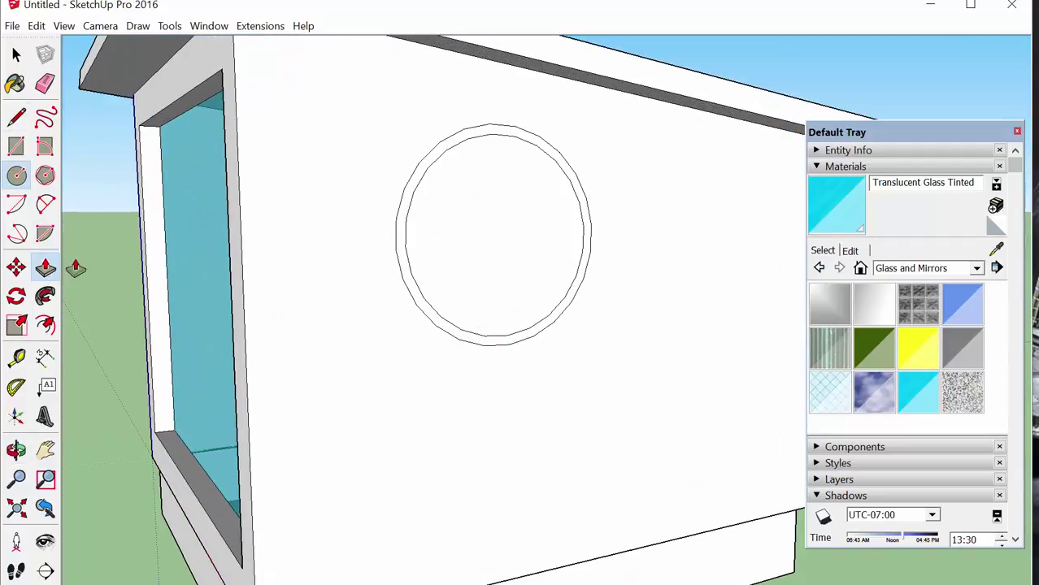
pyautogui.click(453, 151)
pyautogui.click(487, 227)
pyautogui.click(487, 227)
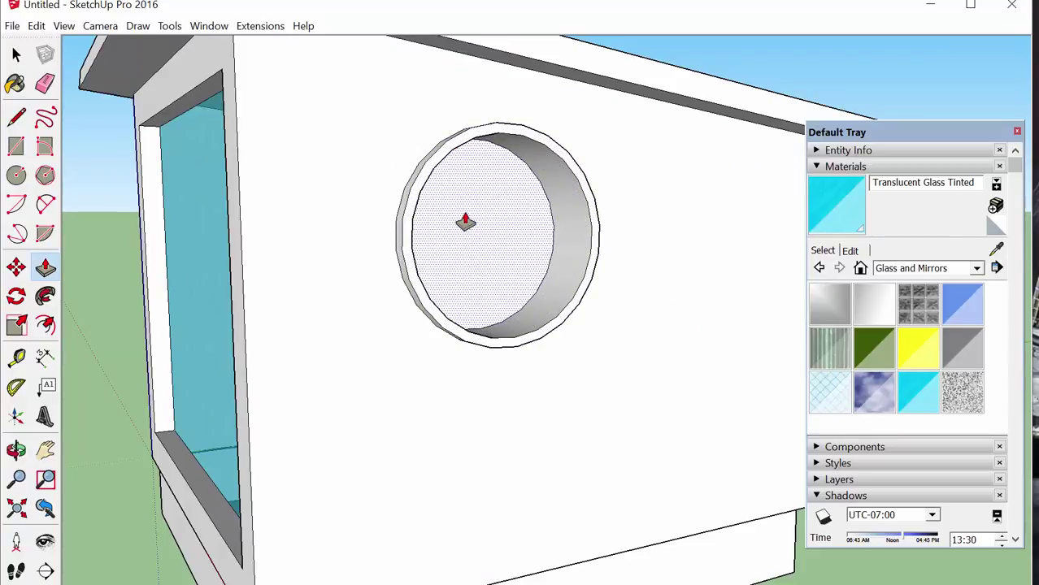
pyautogui.click(476, 225)
# Paint the recessed circle of the round window with Translucent Glass Tinted.
pyautogui.click(15, 83)
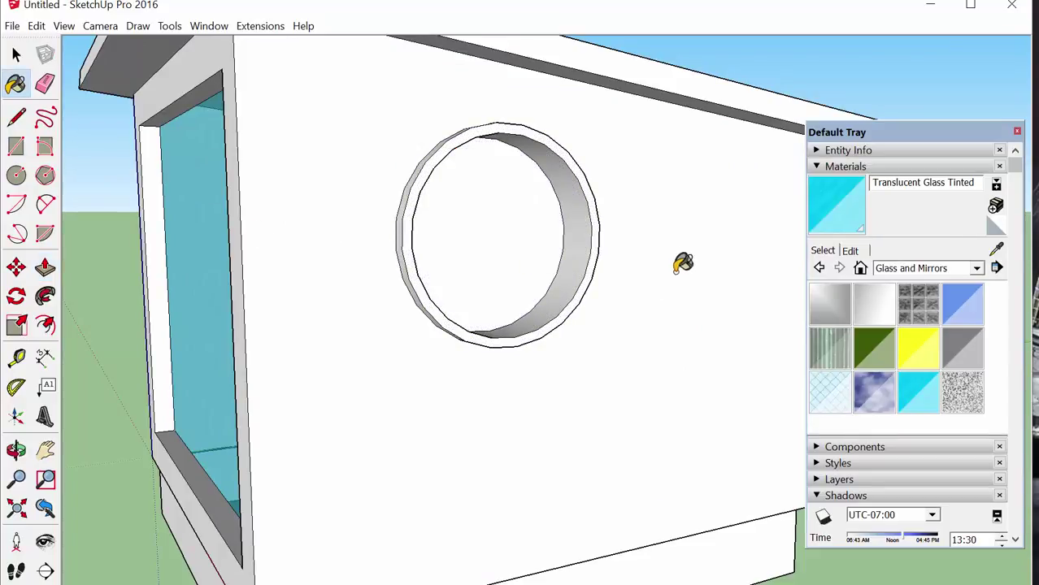
pyautogui.click(452, 234)
pyautogui.moveTo(547, 237)
pyautogui.mouseDown(button='middle')
pyautogui.moveTo(717, 204)
pyautogui.moveTo(796, 158)
pyautogui.moveTo(510, 176)
pyautogui.moveTo(709, 221)
pyautogui.moveTo(756, 160)
pyautogui.moveTo(726, 256)
pyautogui.moveTo(598, 225)
pyautogui.moveTo(652, 133)
pyautogui.moveTo(684, 246)
pyautogui.mouseUp(button='middle')
pyautogui.scroll(-8, 543, 169)
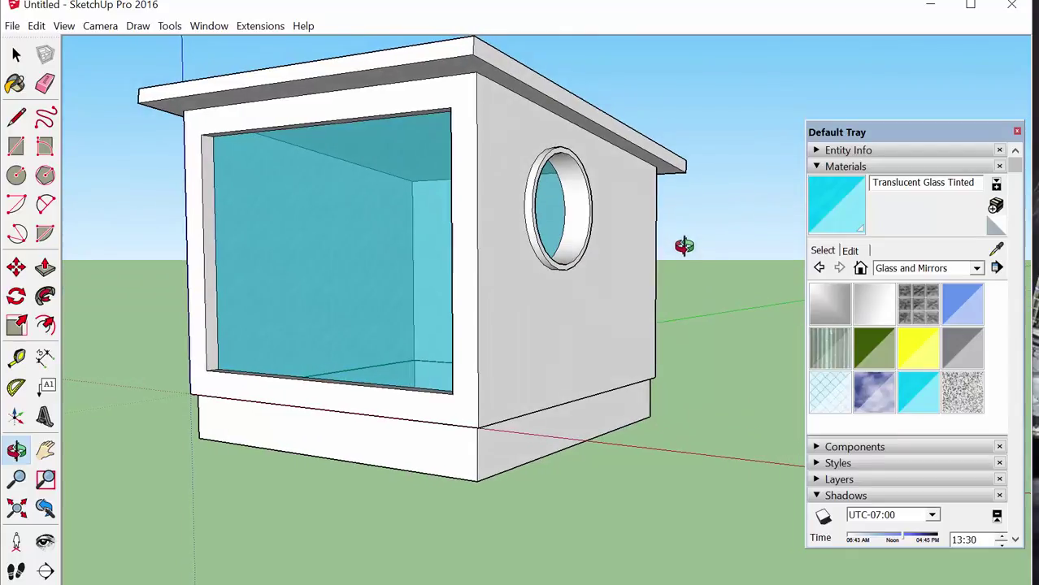
pyautogui.press('b')
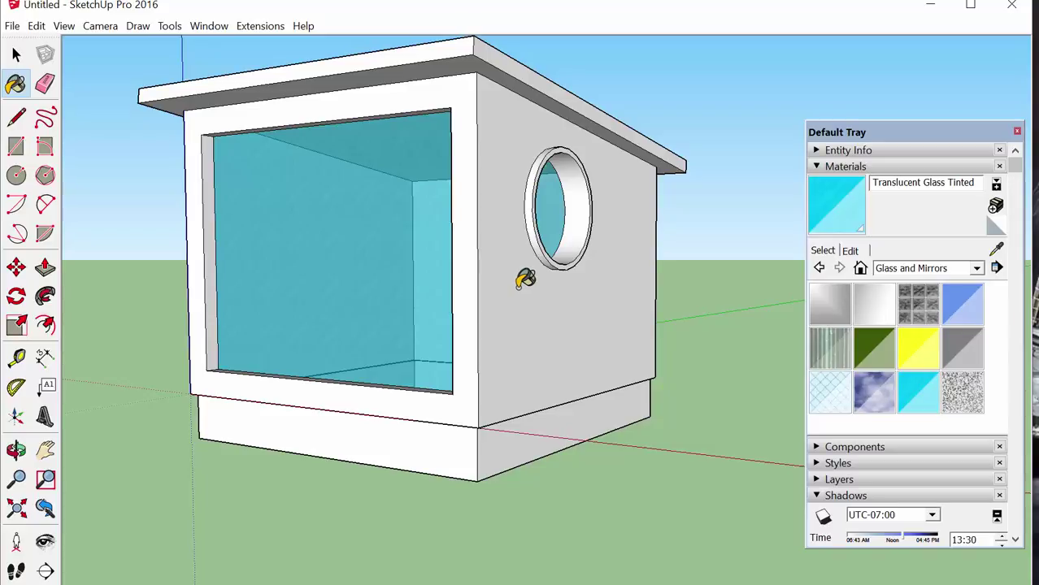
pyautogui.scroll(-6, 524, 279)
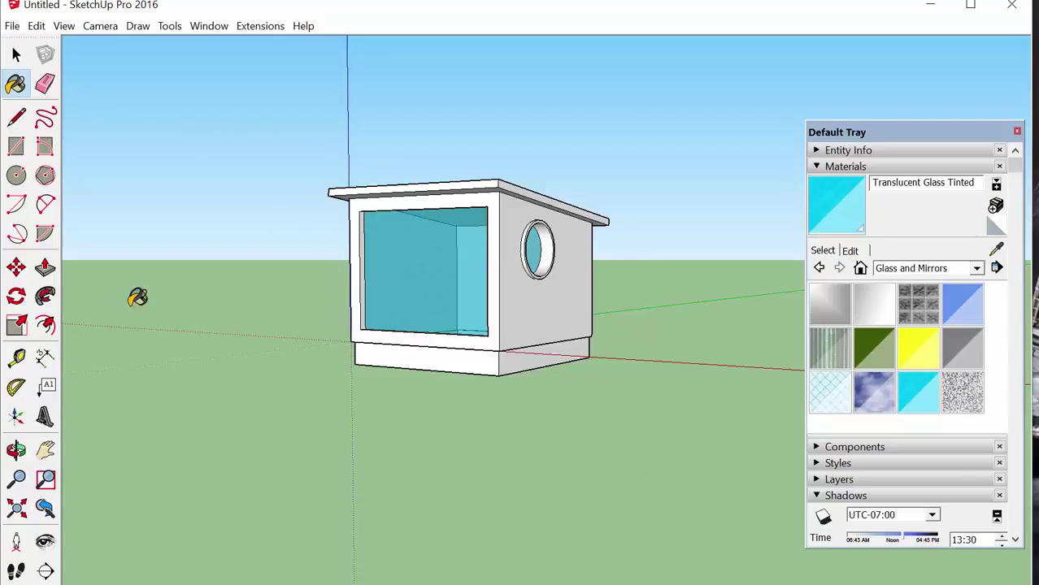
pyautogui.moveTo(325, 168)
pyautogui.mouseDown(button='middle')
pyautogui.moveTo(351, 304)
pyautogui.moveTo(334, 317)
pyautogui.mouseUp(button='middle')
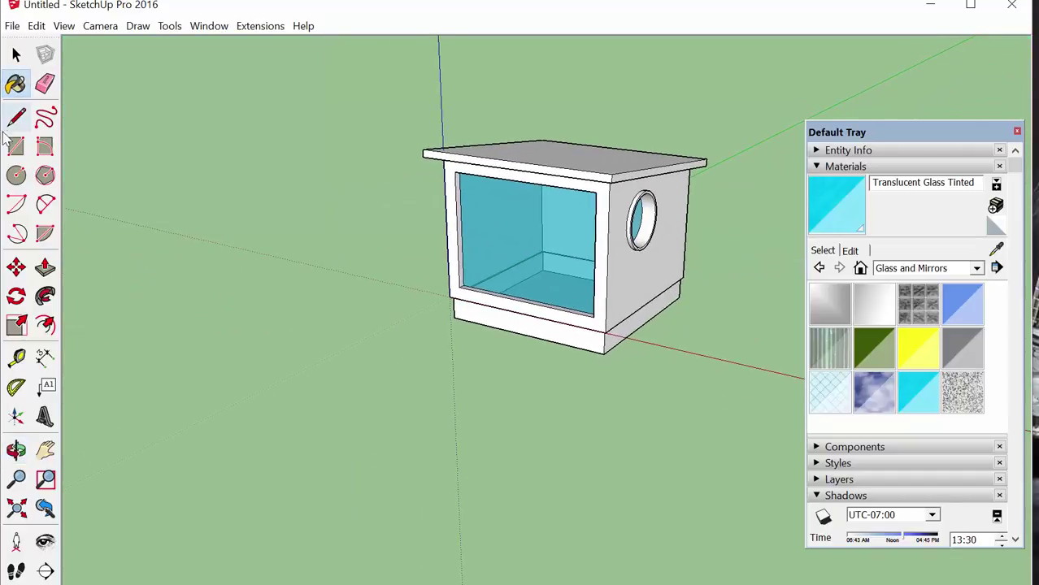
# Draw a large rectangle on the ground in front of the house and extrude it upward into a box.
pyautogui.press('r')
pyautogui.click(316, 304)
pyautogui.click(439, 472)
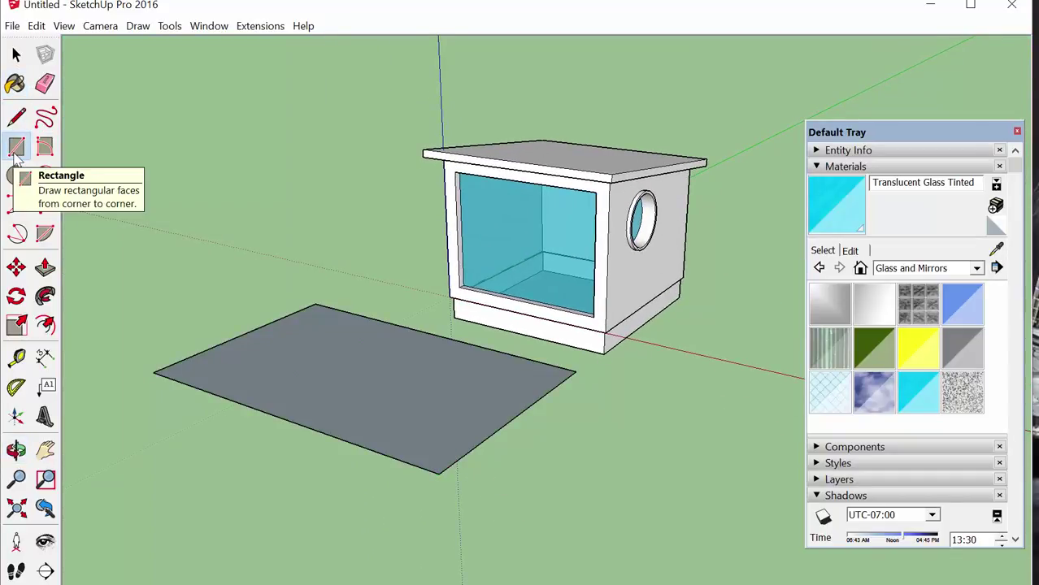
pyautogui.click(45, 268)
pyautogui.moveTo(337, 419); pyautogui.dragTo(320, 318)
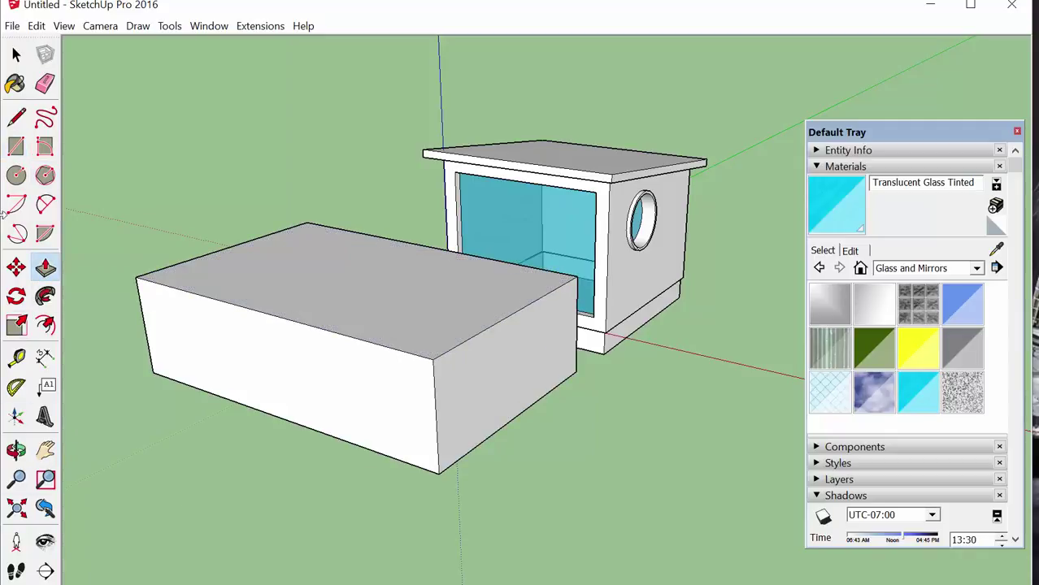
# Draw a circle on the box's top face and pull it up into a low cylinder.
pyautogui.click(331, 259)
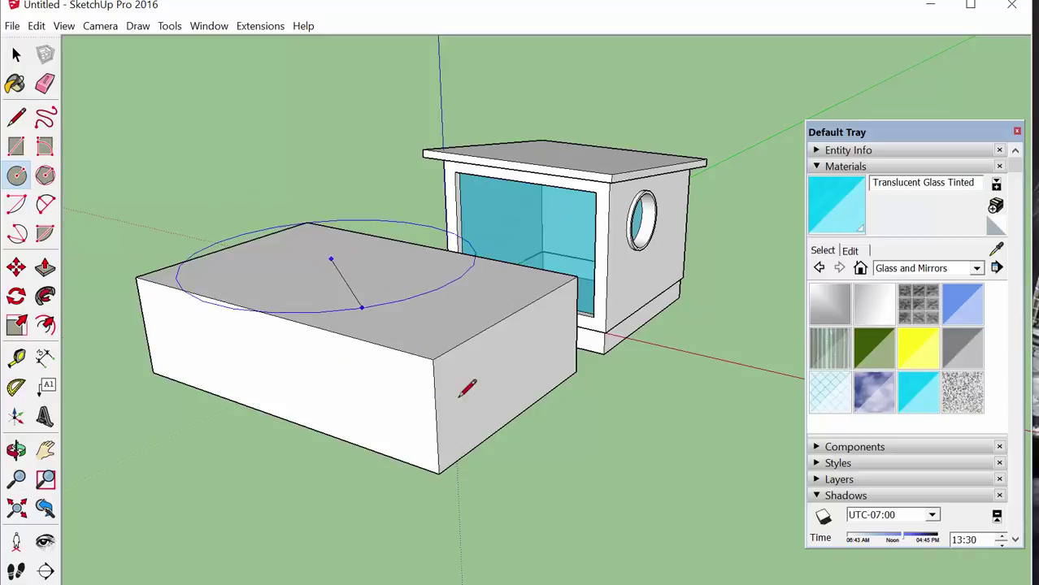
pyautogui.click(343, 284)
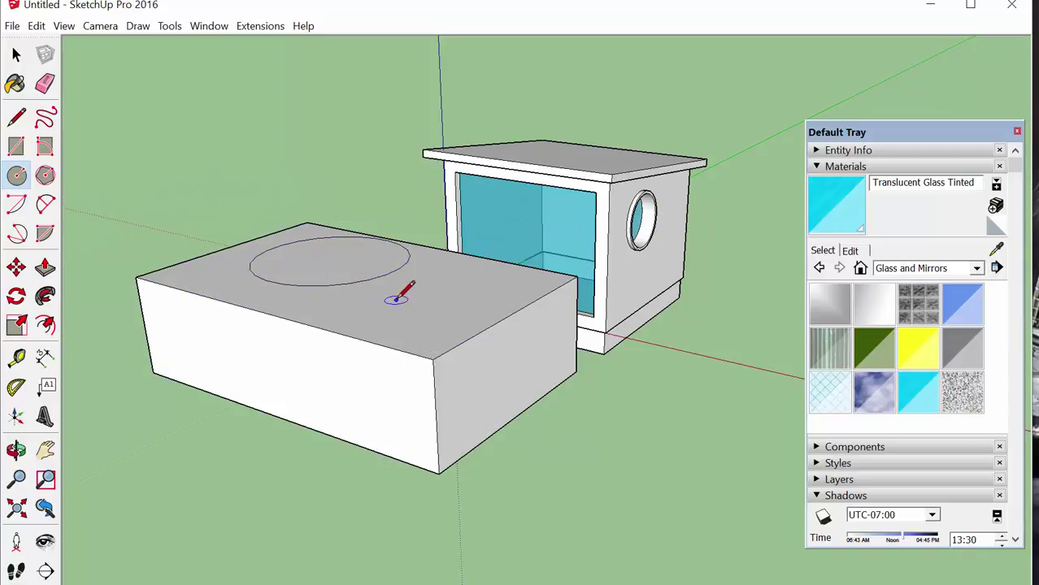
pyautogui.click(44, 267)
pyautogui.moveTo(378, 277); pyautogui.dragTo(393, 216)
# Offset the cylinder's top edge slightly inward and push the inner circle down to hollow out the cylinder.
pyautogui.scroll(4, 389, 272)
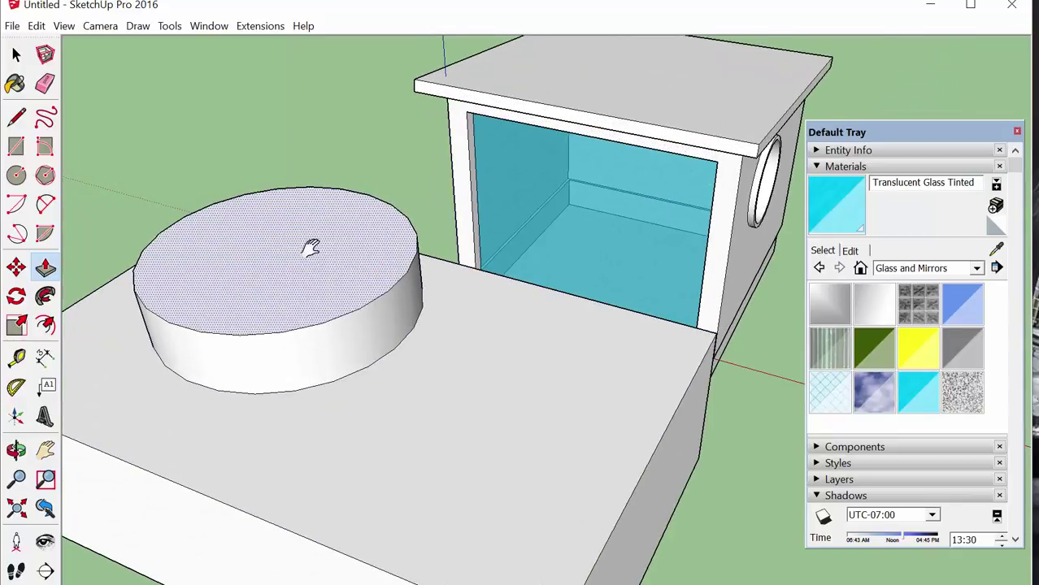
pyautogui.moveTo(311, 247); pyautogui.dragTo(134, 308, button='middle')
pyautogui.press('f')
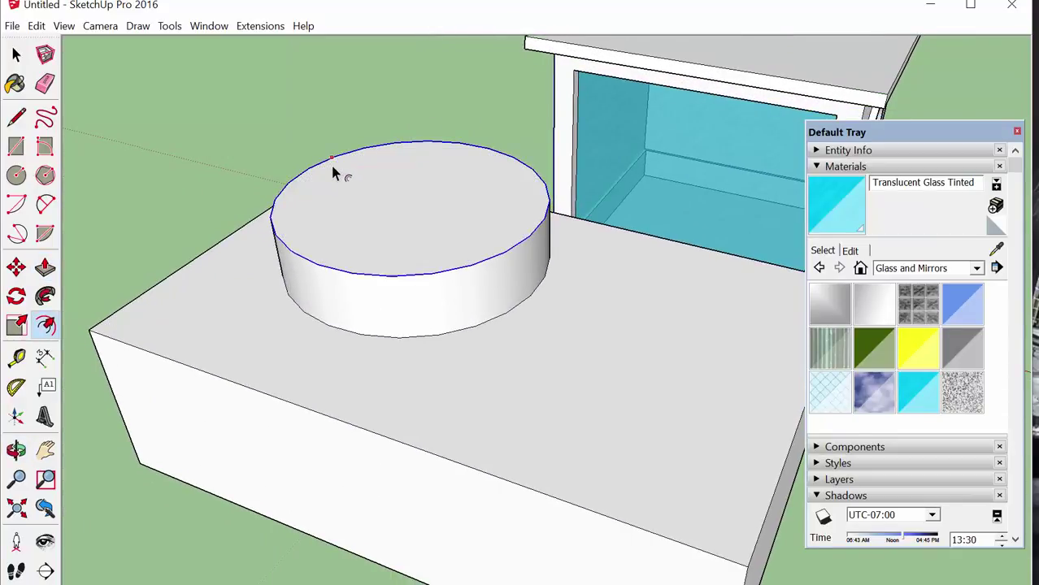
pyautogui.click(332, 174)
pyautogui.click(355, 187)
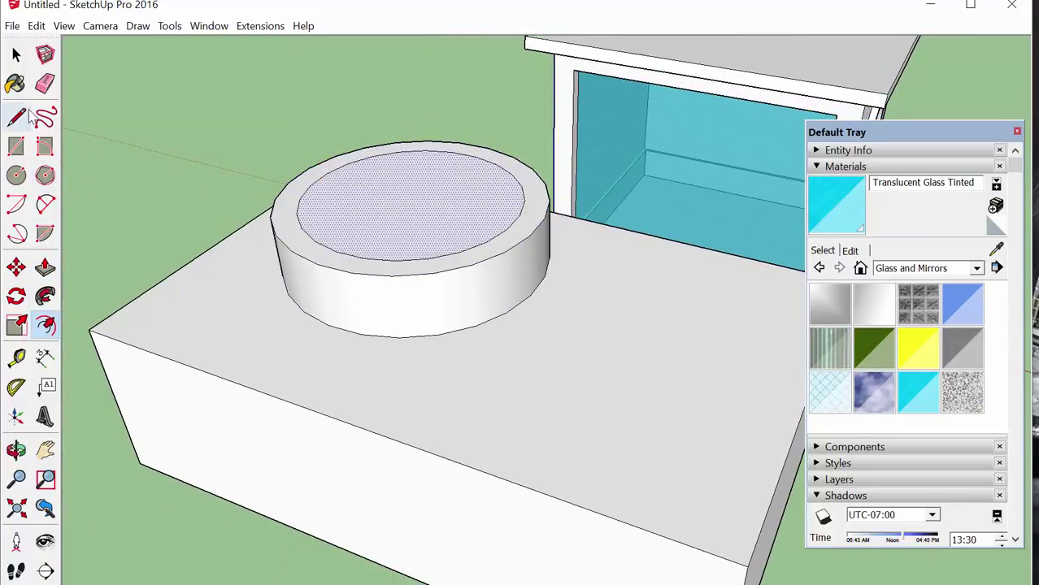
pyautogui.press('p')
pyautogui.moveTo(448, 199); pyautogui.dragTo(452, 230)
pyautogui.moveTo(654, 355); pyautogui.dragTo(576, 216, button='middle')
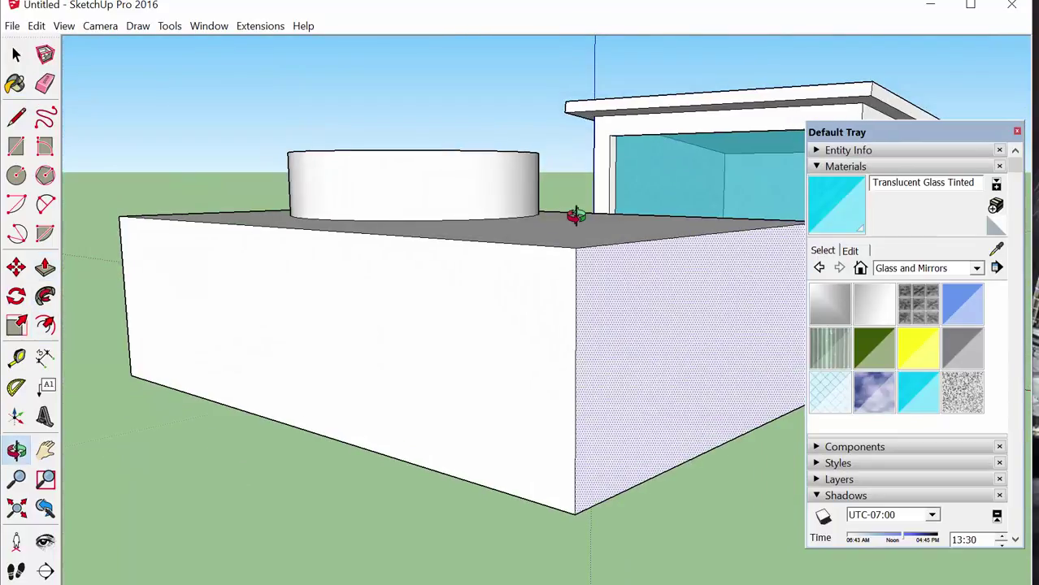
pyautogui.scroll(-5, 576, 218)
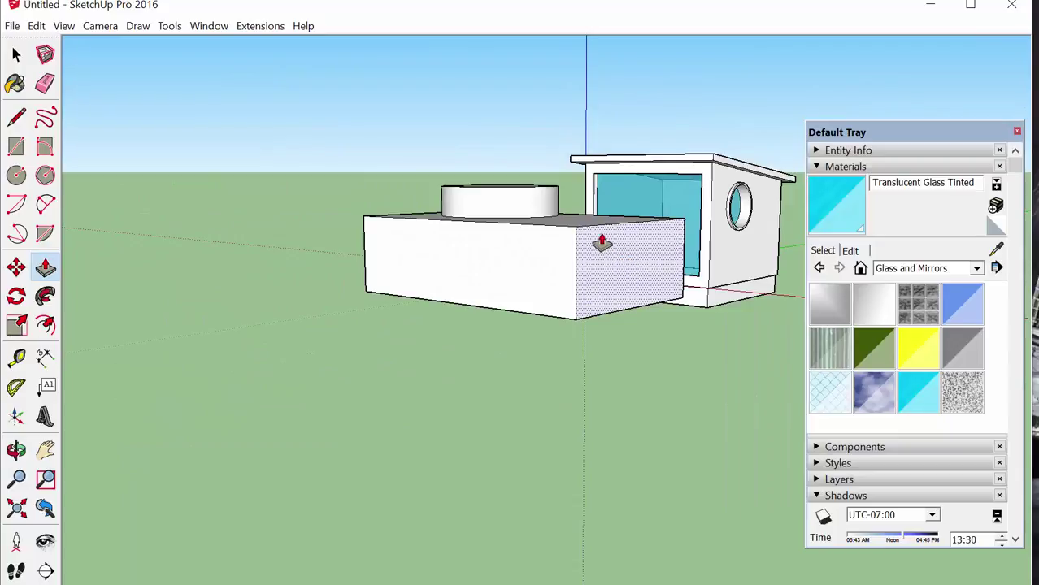
# Switch to the Word document and position its window in front of the SketchUp model.
pyautogui.doubleClick(714, 6)
pyautogui.click(794, 418)
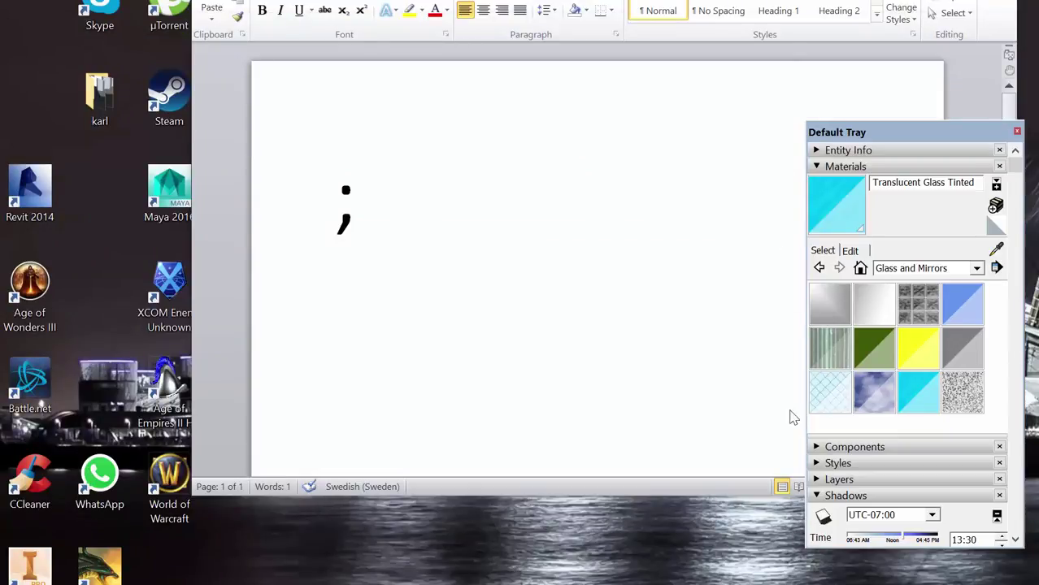
pyautogui.moveTo(851, 2)
pyautogui.mouseDown()
pyautogui.moveTo(692, 336)
pyautogui.moveTo(704, 457)
pyautogui.mouseUp()
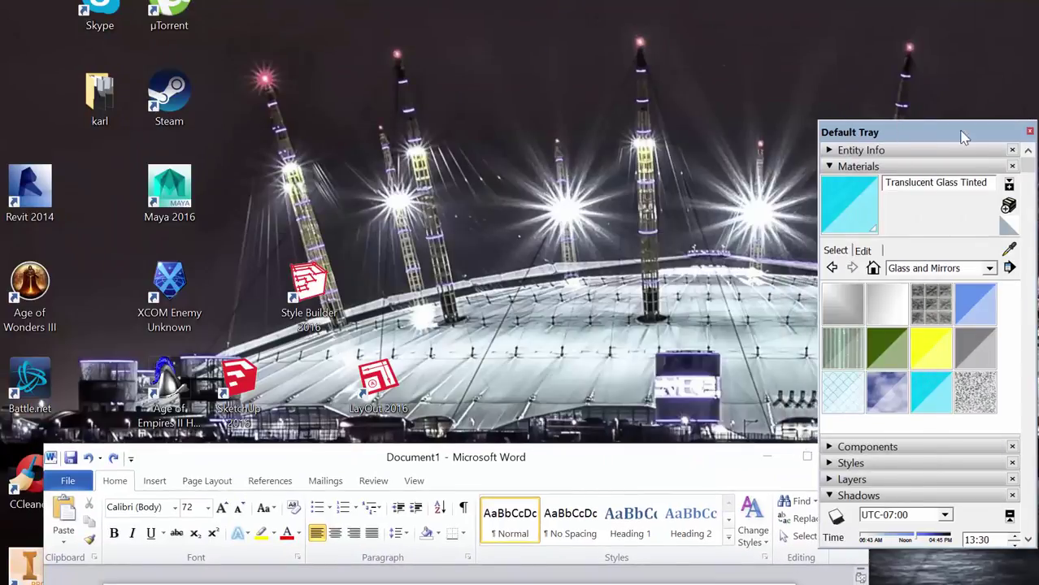
pyautogui.moveTo(601, 464); pyautogui.dragTo(719, 73)
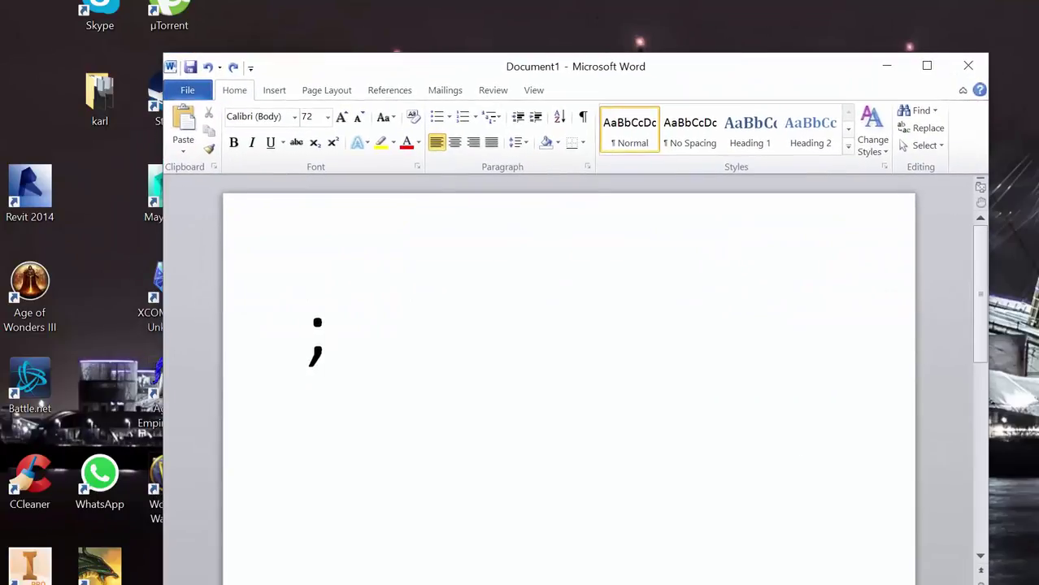
pyautogui.hotkey('alt', 'Tab')
pyautogui.hotkey('alt', 'Tab')
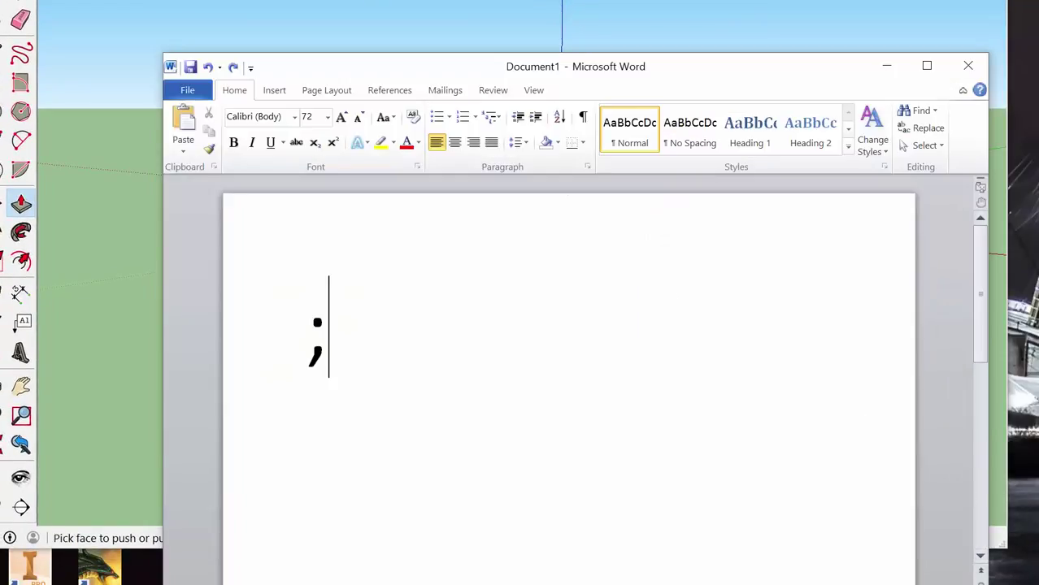